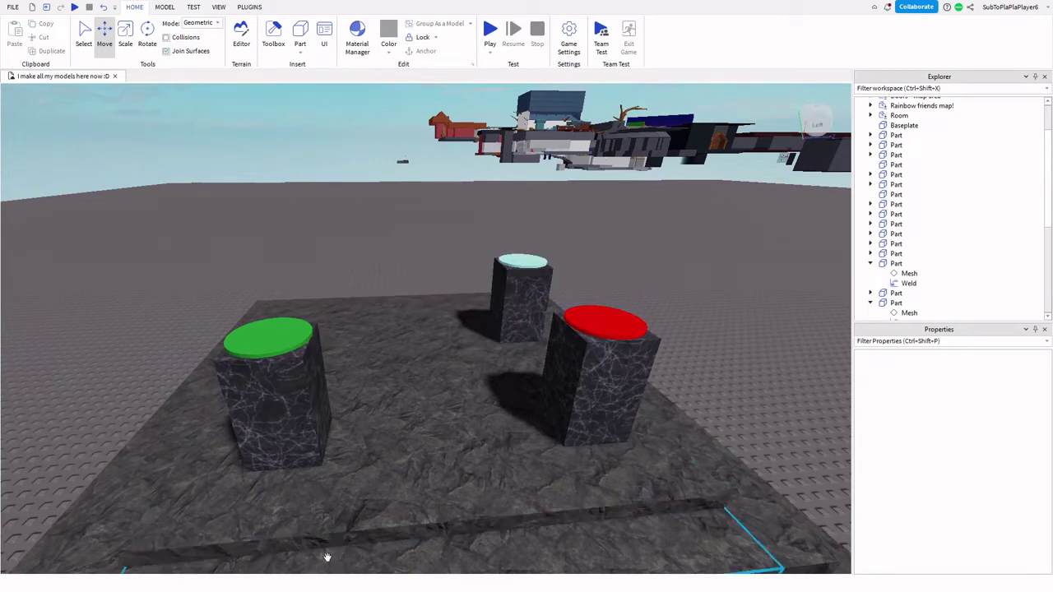
- Switch to Chrome and search the web for "elements" in a new tab
{"action": "key", "text": "super"}
{"action": "left_click", "coordinate": [324, 581]}
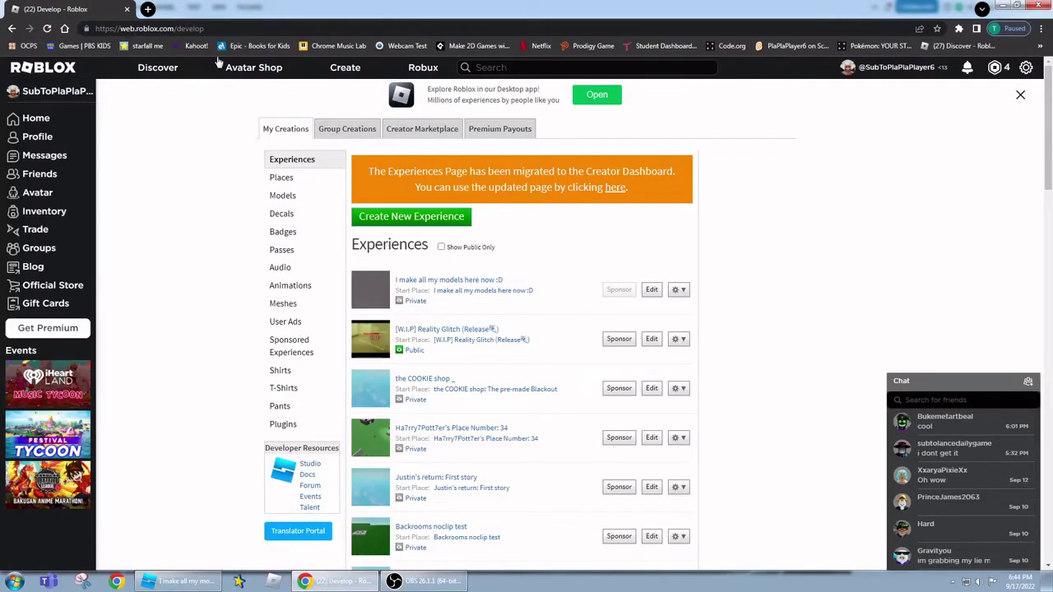
{"action": "left_click", "coordinate": [148, 9]}
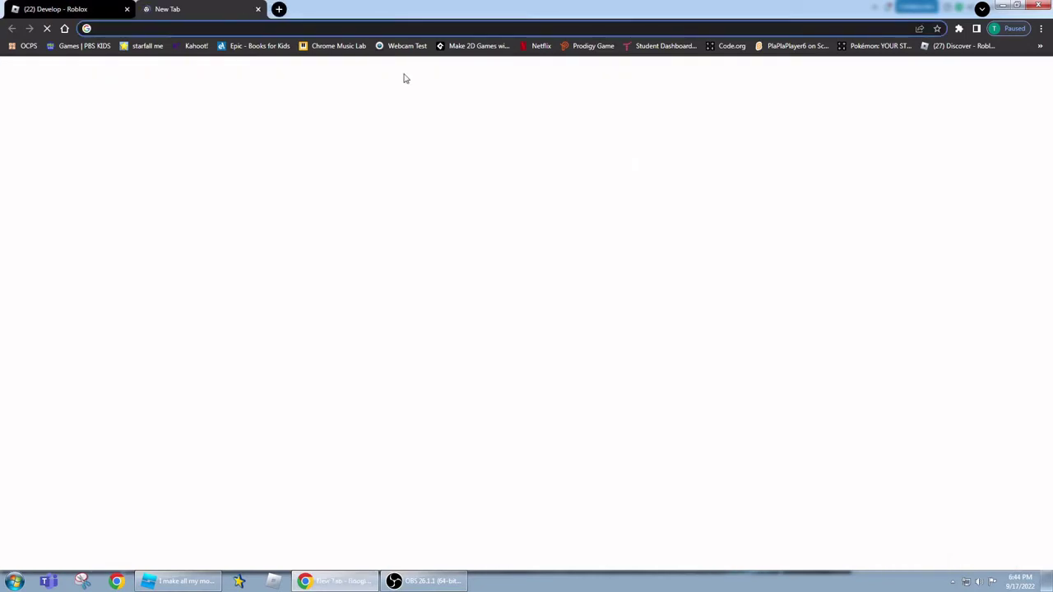
{"action": "type", "text": "elem"}
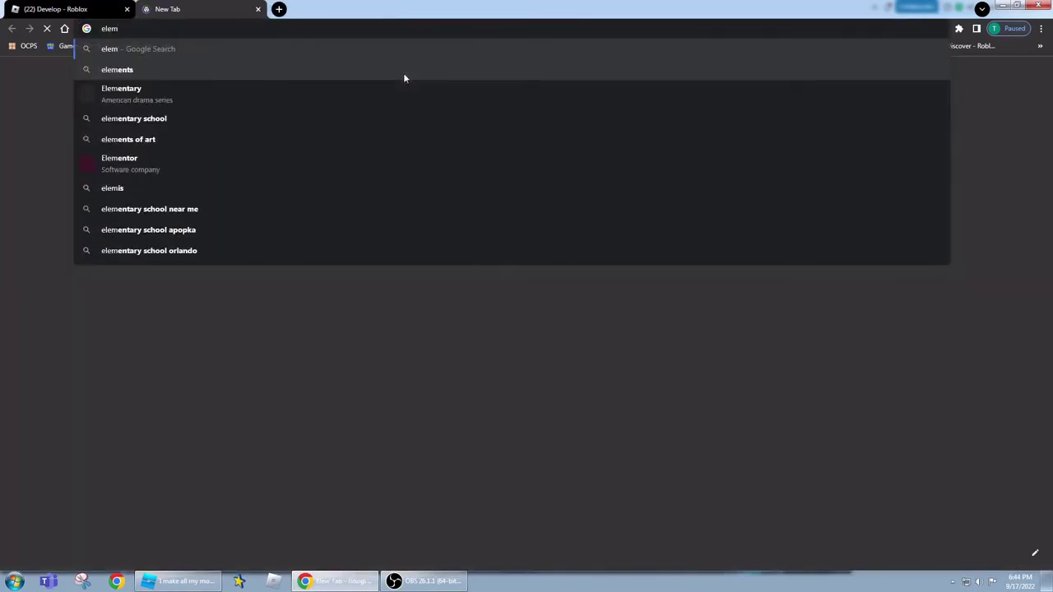
{"action": "left_click", "coordinate": [404, 78]}
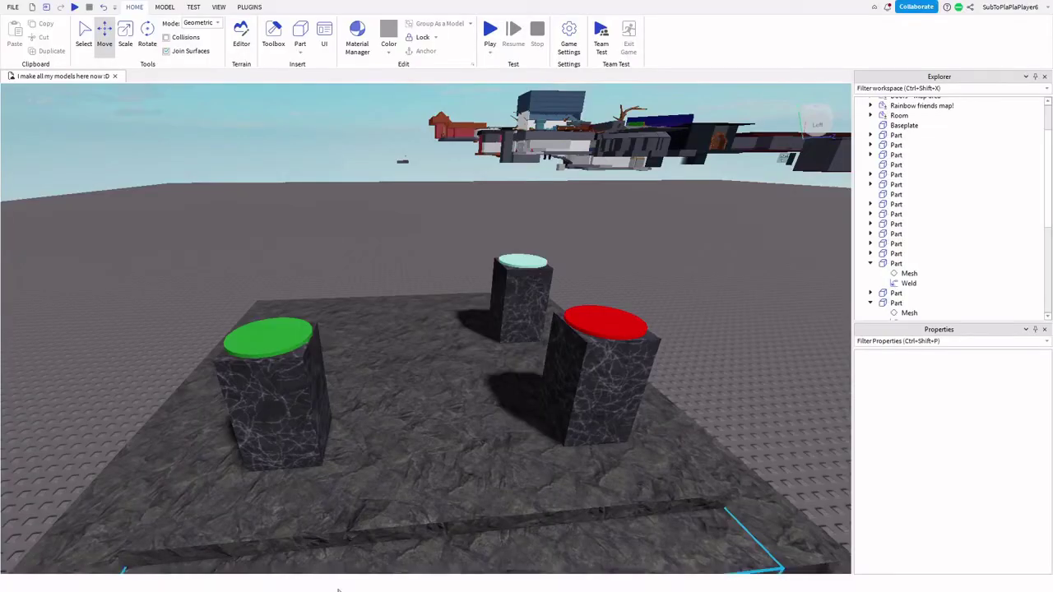
- Examine the search results for "elements", including the question "What are the 4 types of elements?", and return to Roblox Studio
{"action": "key", "text": "super"}
{"action": "left_click", "coordinate": [333, 585]}
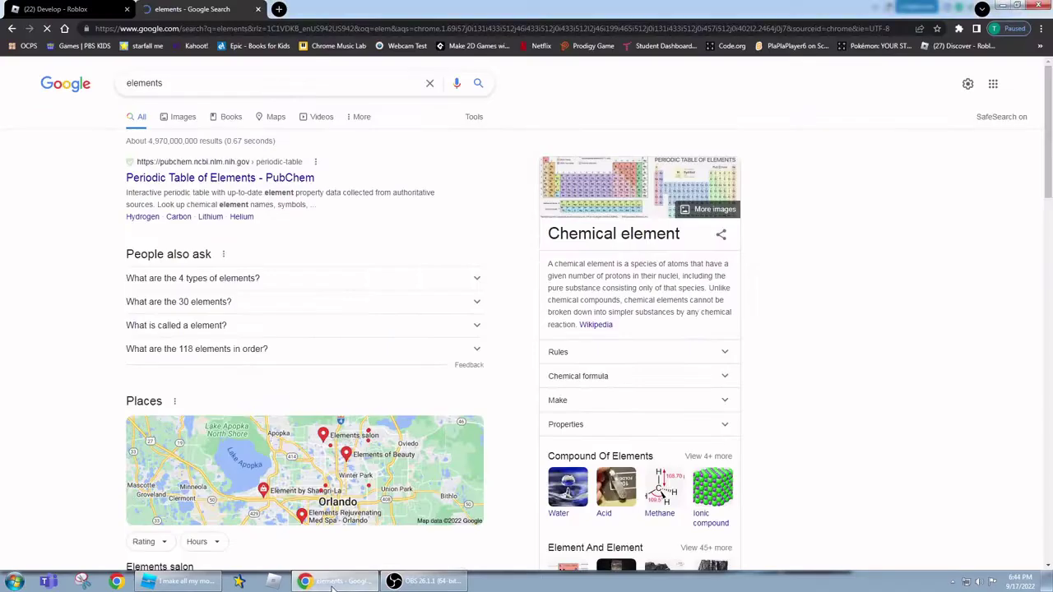
{"action": "left_click", "coordinate": [284, 280]}
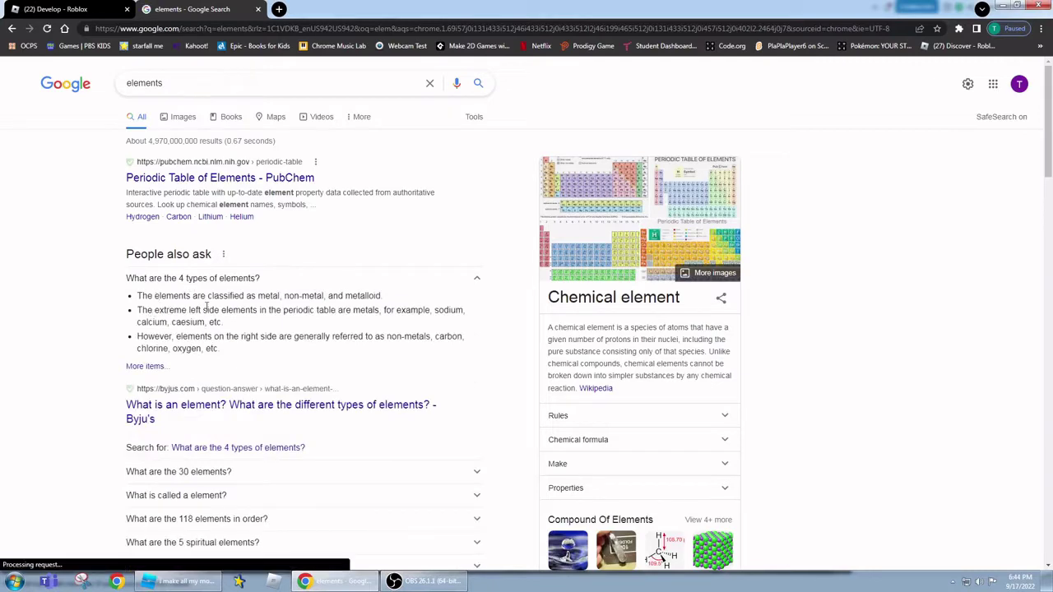
{"action": "double_click", "coordinate": [239, 278]}
{"action": "scroll", "coordinate": [414, 325], "scroll_direction": "down", "scroll_amount": 5}
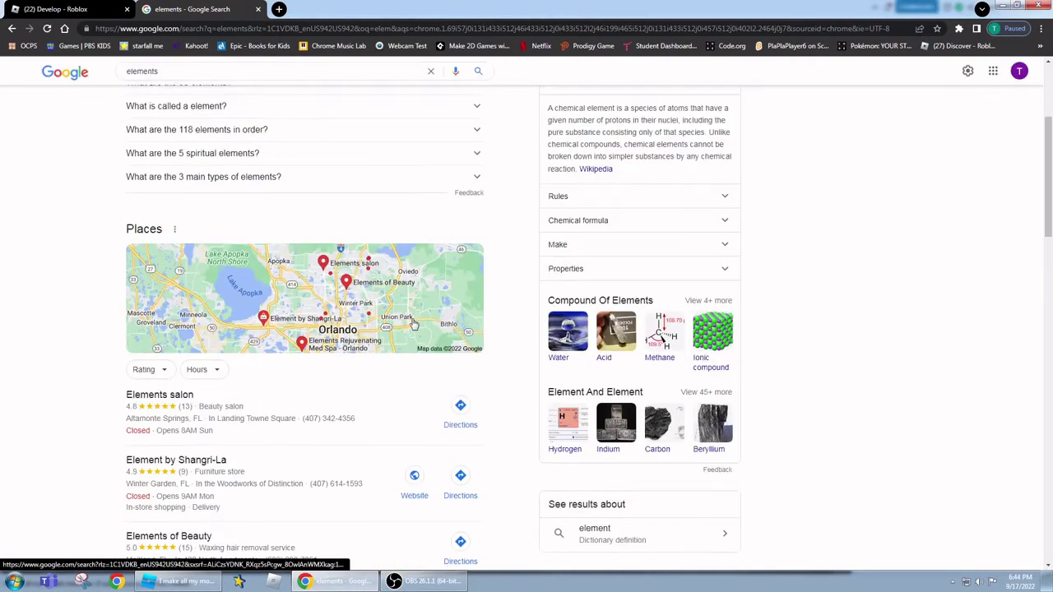
{"action": "scroll", "coordinate": [413, 324], "scroll_direction": "down", "scroll_amount": 3}
{"action": "scroll", "coordinate": [414, 324], "scroll_direction": "down", "scroll_amount": 6}
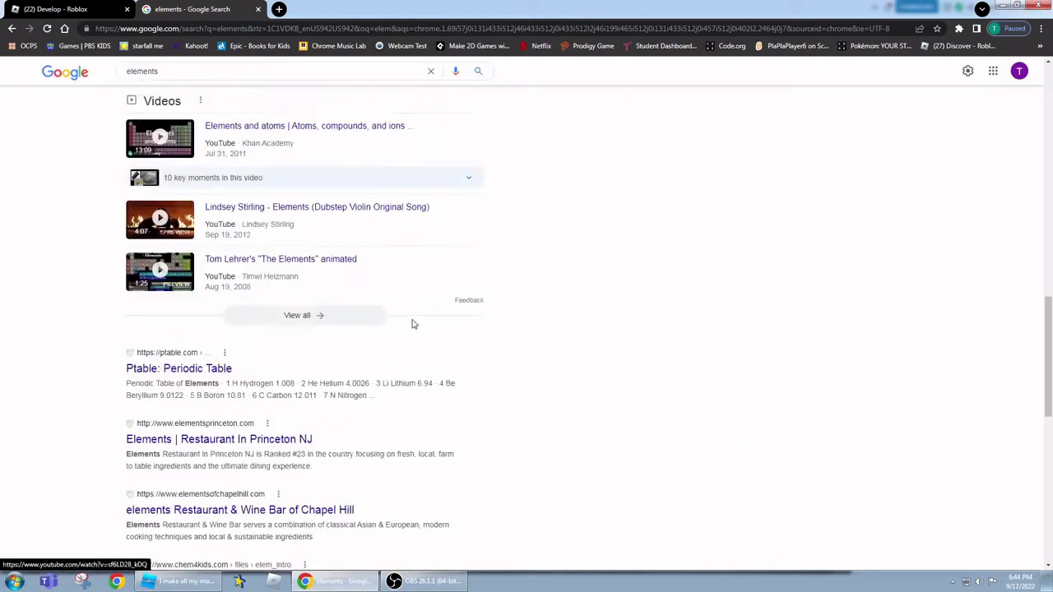
{"action": "scroll", "coordinate": [411, 321], "scroll_direction": "up", "scroll_amount": 6}
{"action": "scroll", "coordinate": [427, 297], "scroll_direction": "up", "scroll_amount": 4}
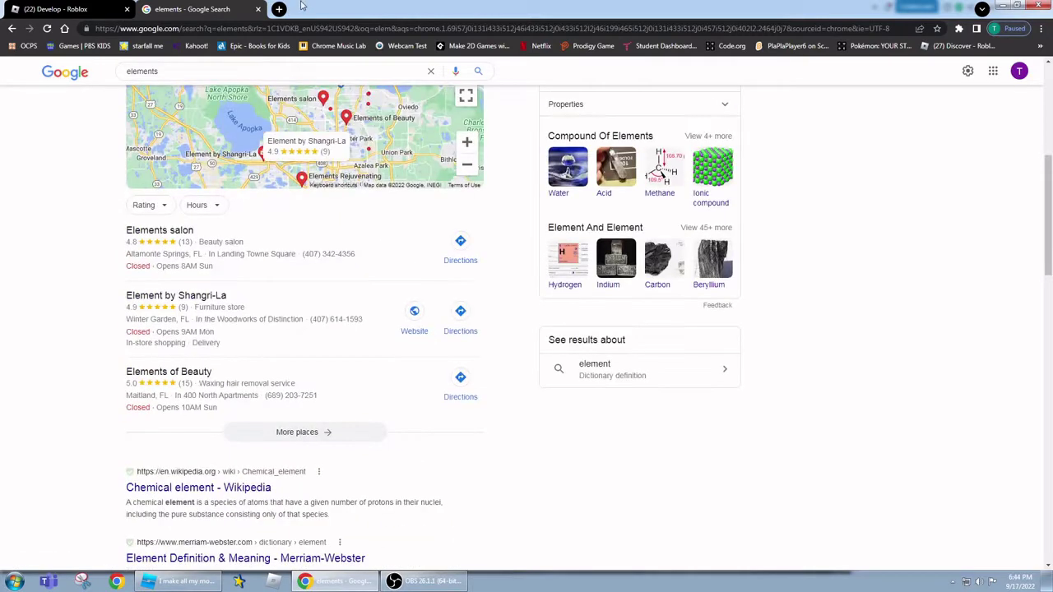
{"action": "left_click", "coordinate": [258, 9]}
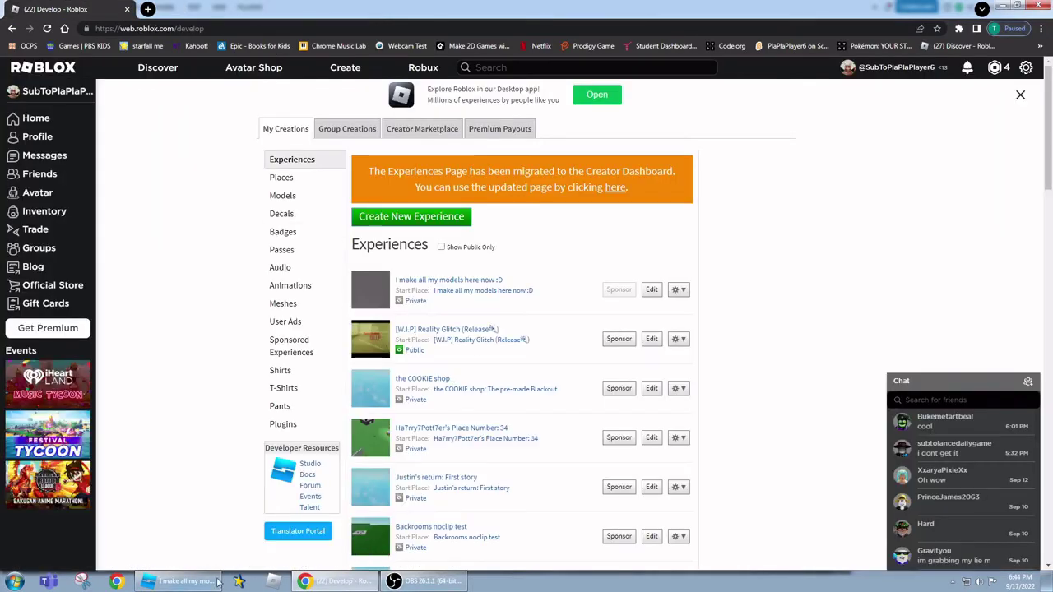
{"action": "left_click", "coordinate": [185, 582]}
- Duplicate the pastel blue-green disc together with the dark pillar beneath it
{"action": "left_click_drag", "start_coordinate": [605, 259], "coordinate": [663, 308]}
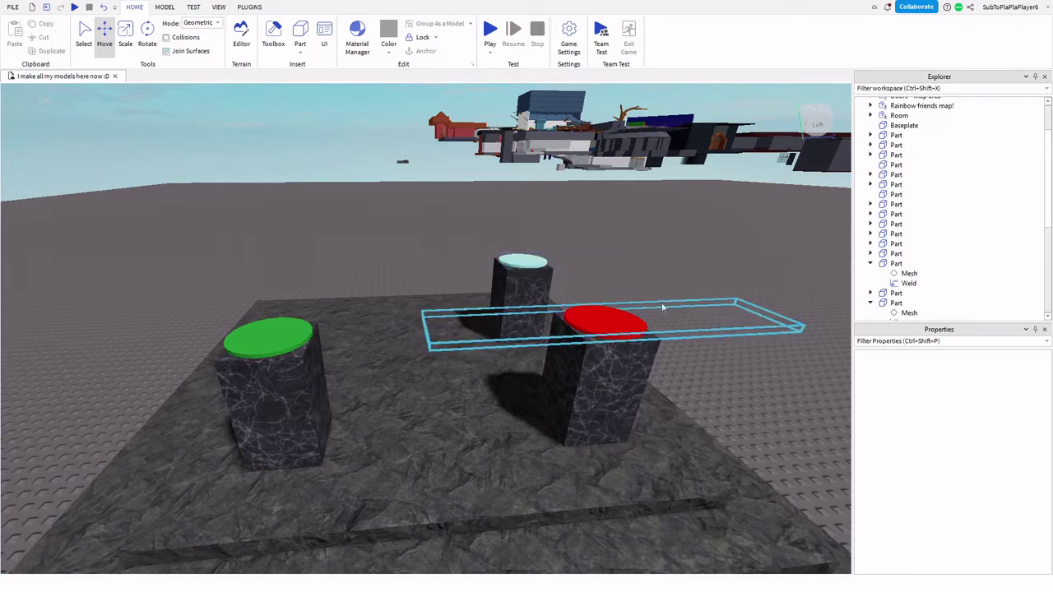
{"action": "key", "text": "w"}
{"action": "right_click_drag", "start_coordinate": [596, 247], "coordinate": [609, 249]}
{"action": "key", "text": "a"}
{"action": "key", "text": "a"}
{"action": "right_click_drag", "start_coordinate": [339, 285], "coordinate": [440, 384]}
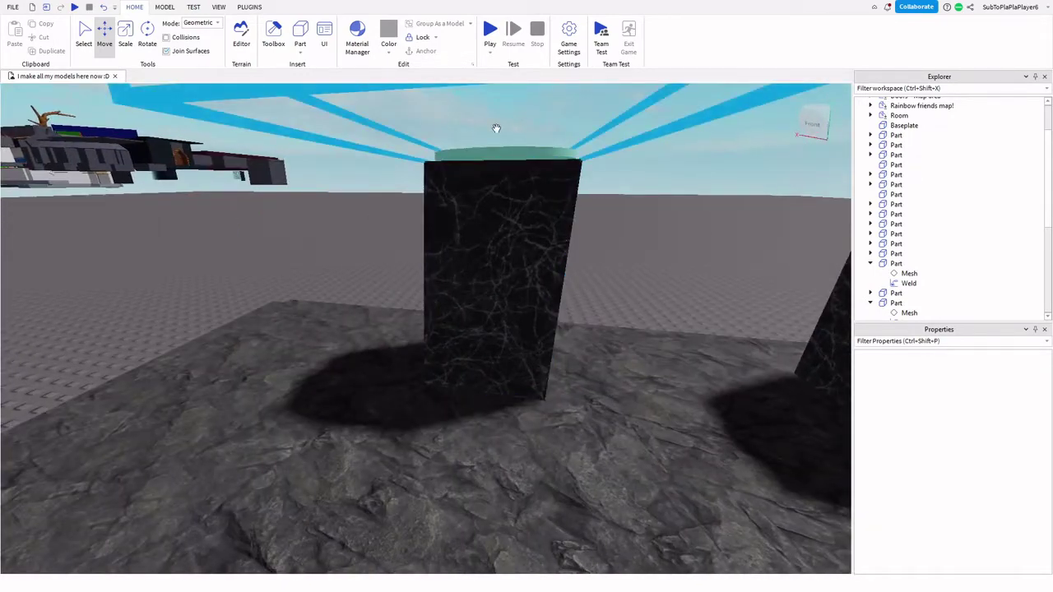
{"action": "right_click_drag", "start_coordinate": [464, 105], "coordinate": [441, 140]}
{"action": "key", "text": "s"}
{"action": "left_click", "coordinate": [497, 311]}
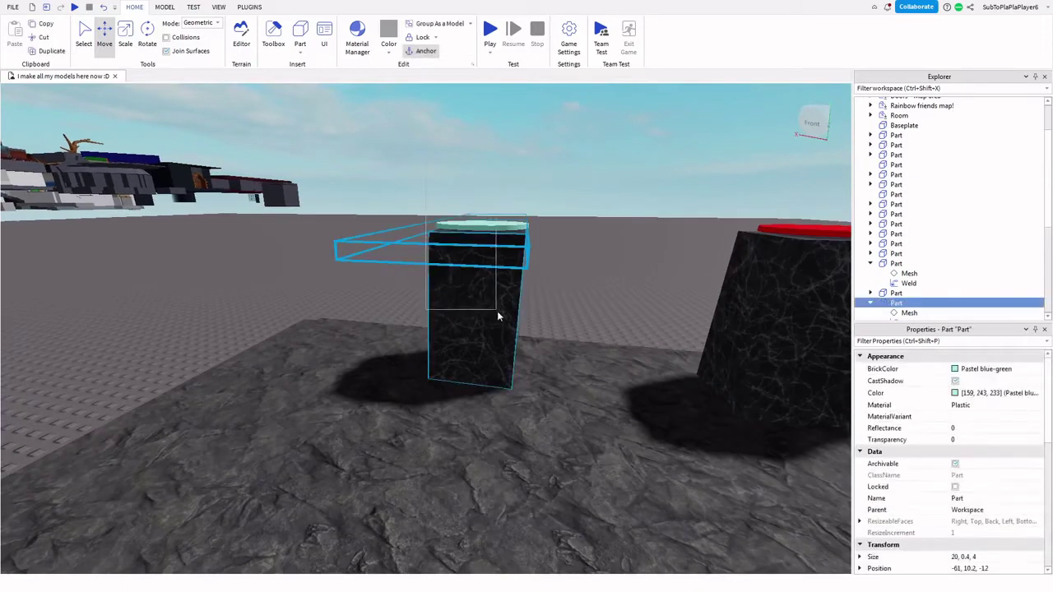
{"action": "left_click", "coordinate": [841, 334], "text": "ctrl"}
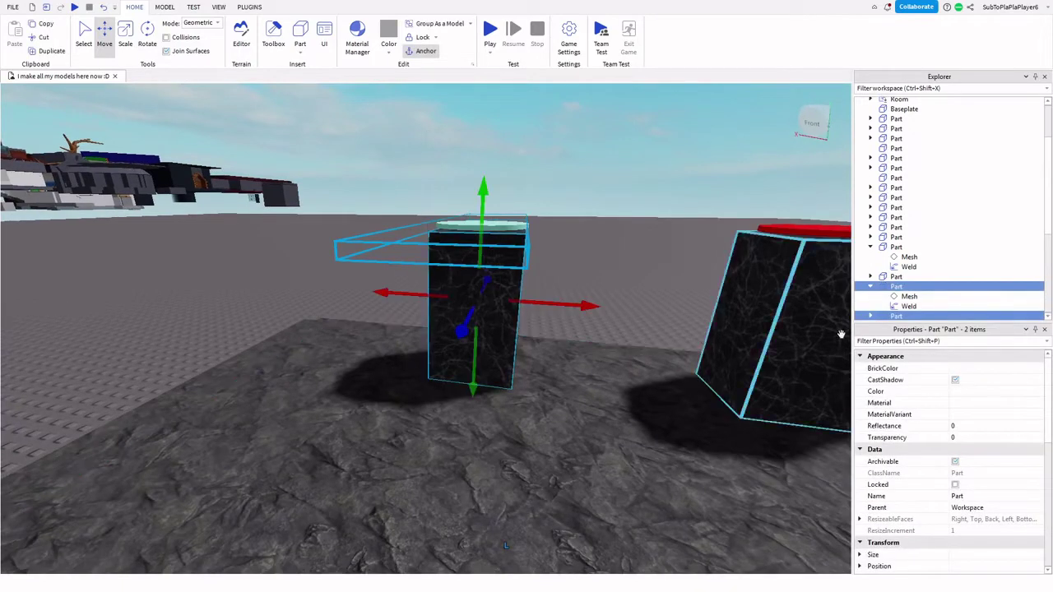
{"action": "right_click", "coordinate": [894, 288]}
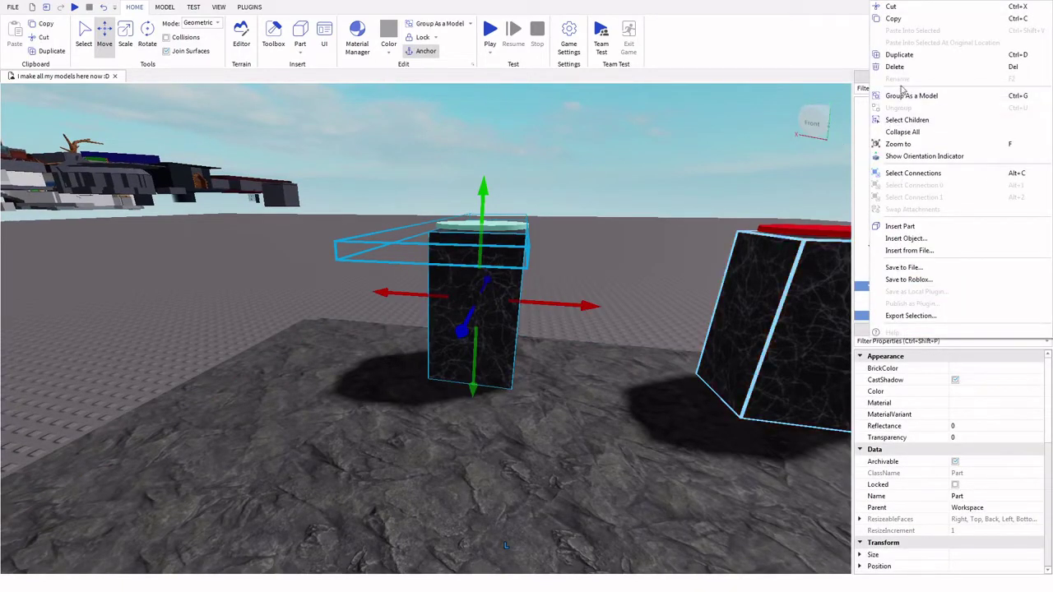
{"action": "left_click", "coordinate": [895, 56]}
- Move the copied pillar and disc along the platform to its empty fourth corner
{"action": "right_click_drag", "start_coordinate": [566, 122], "coordinate": [559, 124]}
{"action": "key", "text": "s"}
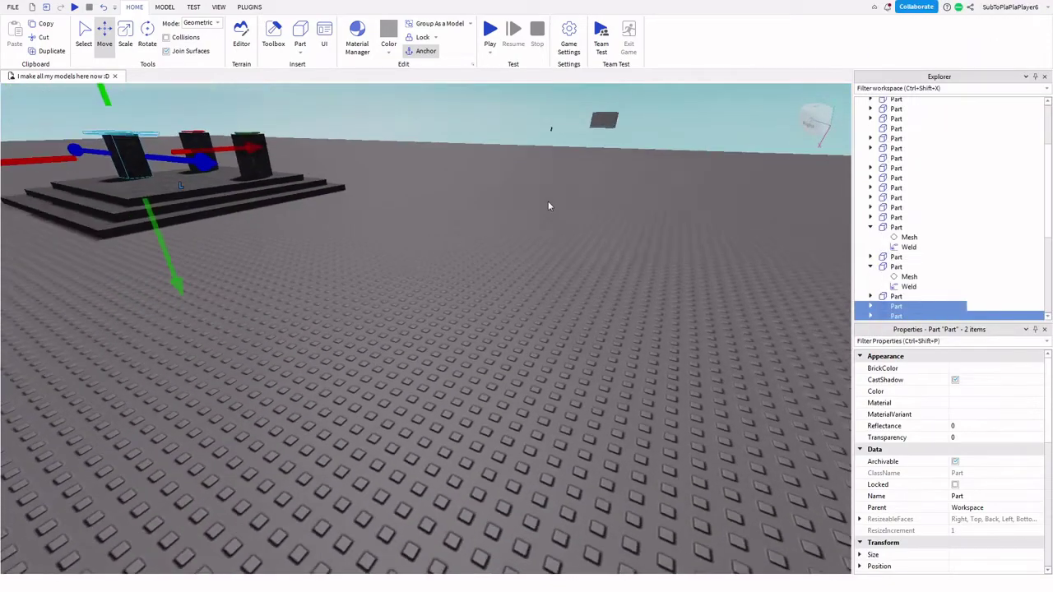
{"action": "right_click_drag", "start_coordinate": [548, 202], "coordinate": [328, 214]}
{"action": "key", "text": "w"}
{"action": "key", "text": "s"}
{"action": "left_click_drag", "start_coordinate": [348, 230], "coordinate": [502, 230]}
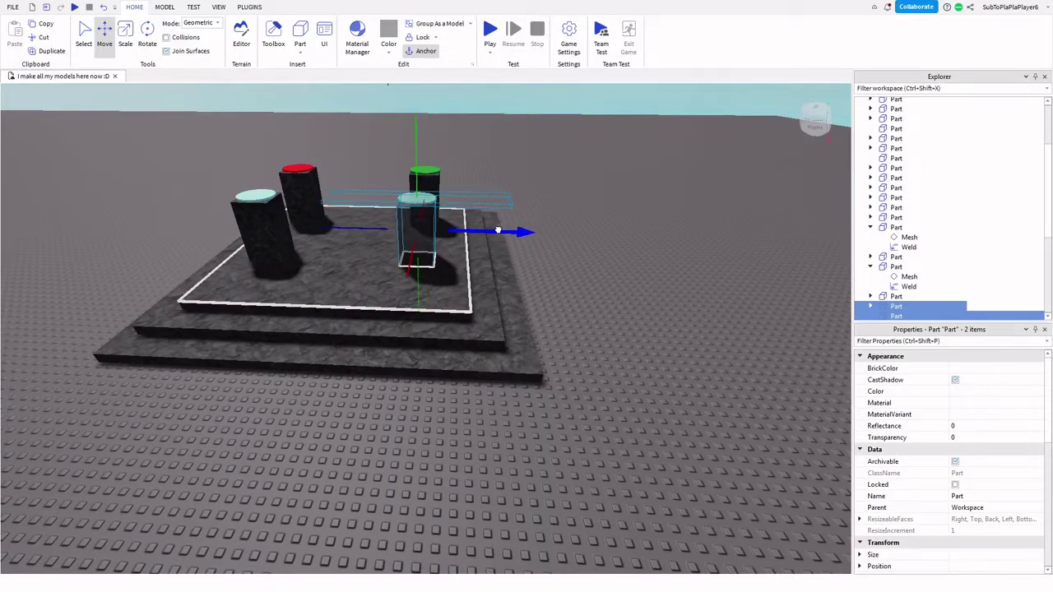
- Set the BrickColor of the copied pillar's disc to Bright blue
{"action": "left_click", "coordinate": [894, 316], "text": "ctrl"}
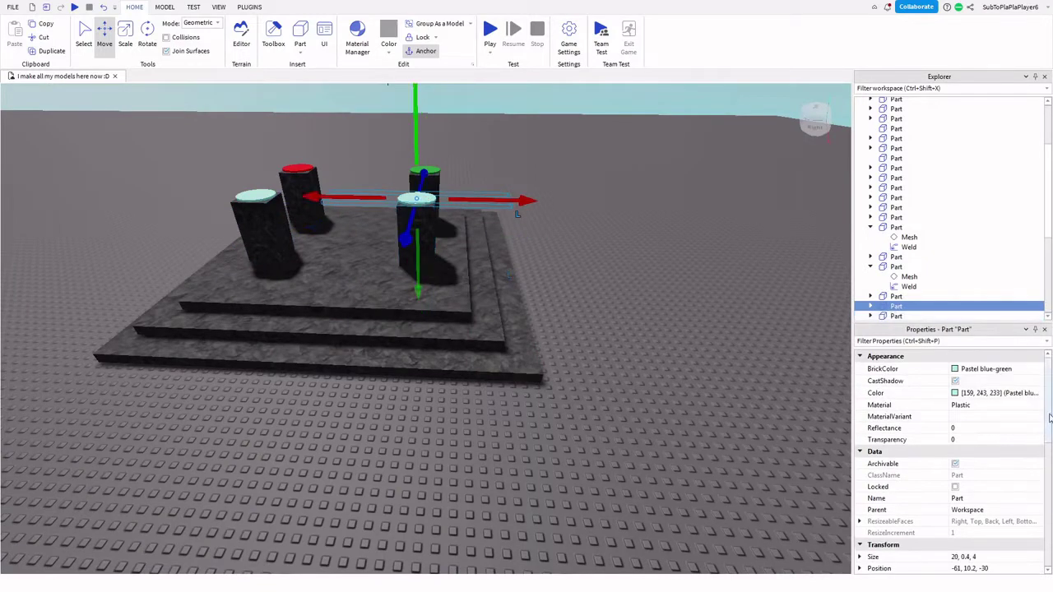
{"action": "left_click", "coordinate": [954, 367]}
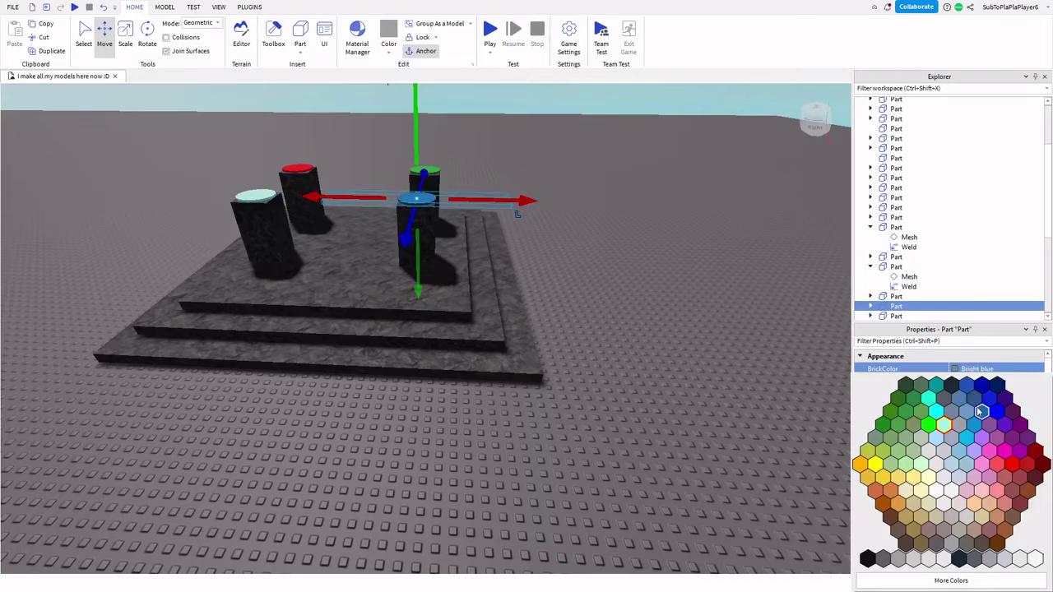
{"action": "left_click", "coordinate": [980, 410]}
{"action": "left_click", "coordinate": [615, 180]}
- Insert a new block part, place it on top of the red disc and anchor it
{"action": "right_click_drag", "start_coordinate": [614, 179], "coordinate": [615, 180]}
{"action": "key", "text": "w"}
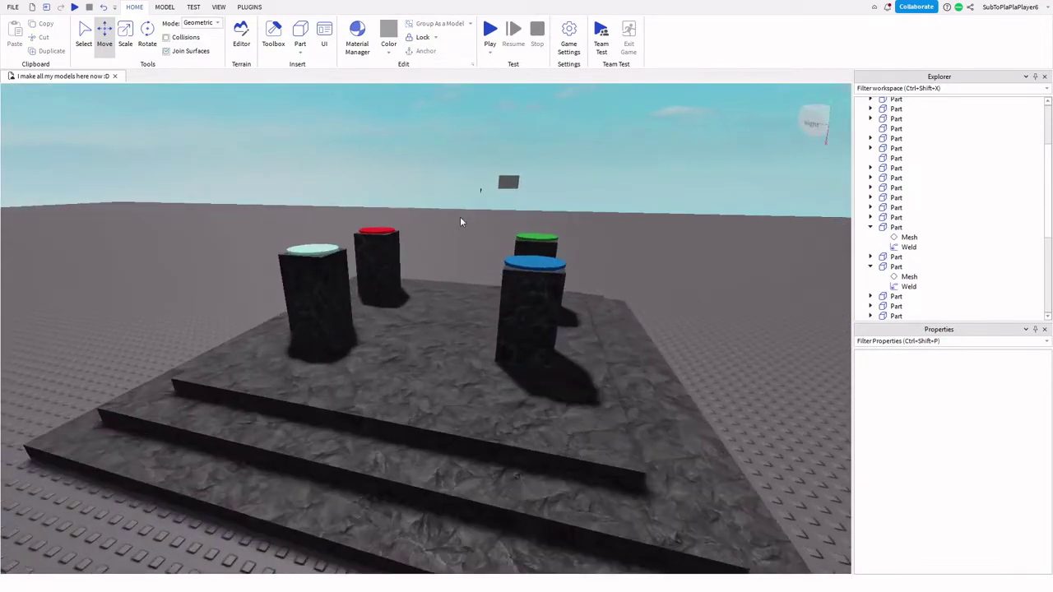
{"action": "key", "text": "w"}
{"action": "right_click_drag", "start_coordinate": [460, 216], "coordinate": [491, 357]}
{"action": "key", "text": "s"}
{"action": "key", "text": "w"}
{"action": "key", "text": "w"}
{"action": "key", "text": "w"}
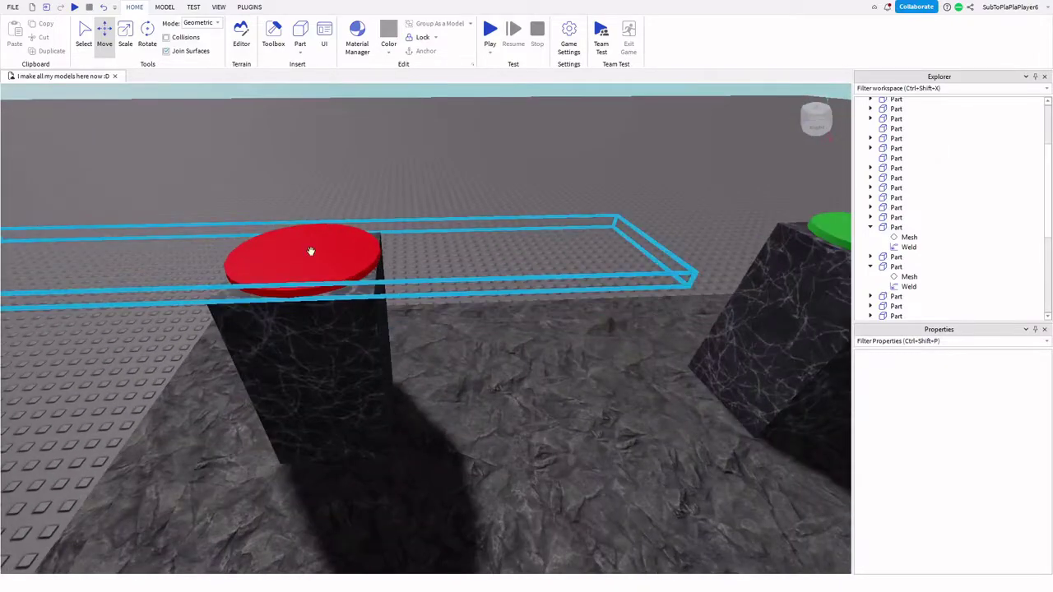
{"action": "left_click", "coordinate": [311, 252]}
{"action": "key", "text": "a"}
{"action": "right_click_drag", "start_coordinate": [565, 418], "coordinate": [491, 233]}
{"action": "key", "text": "s"}
{"action": "left_click", "coordinate": [478, 239]}
{"action": "key", "text": "w"}
{"action": "key", "text": "s"}
{"action": "key", "text": "w"}
{"action": "key", "text": "w"}
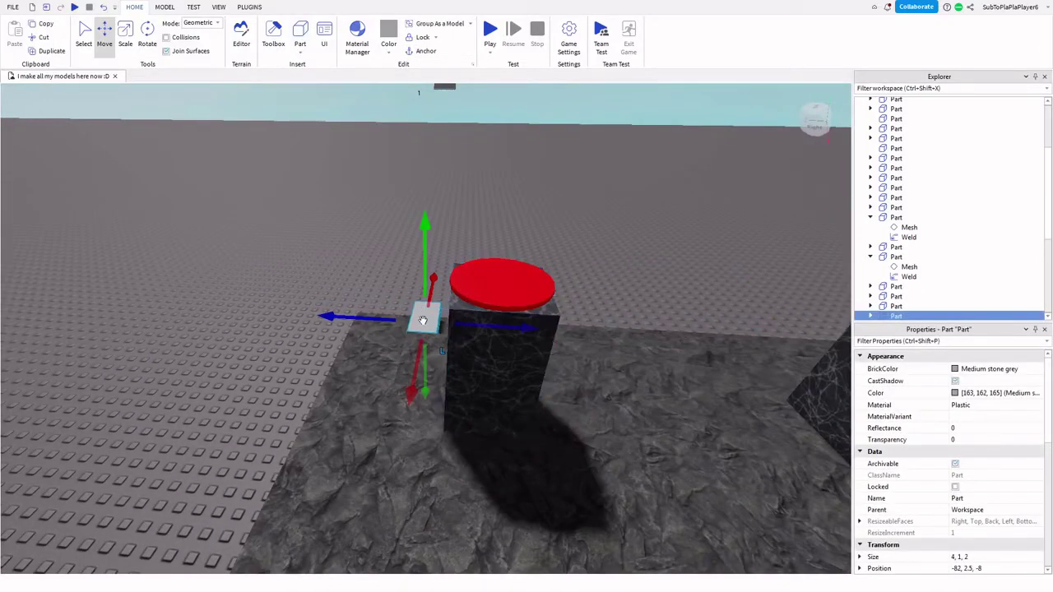
{"action": "left_click_drag", "start_coordinate": [424, 320], "coordinate": [503, 289]}
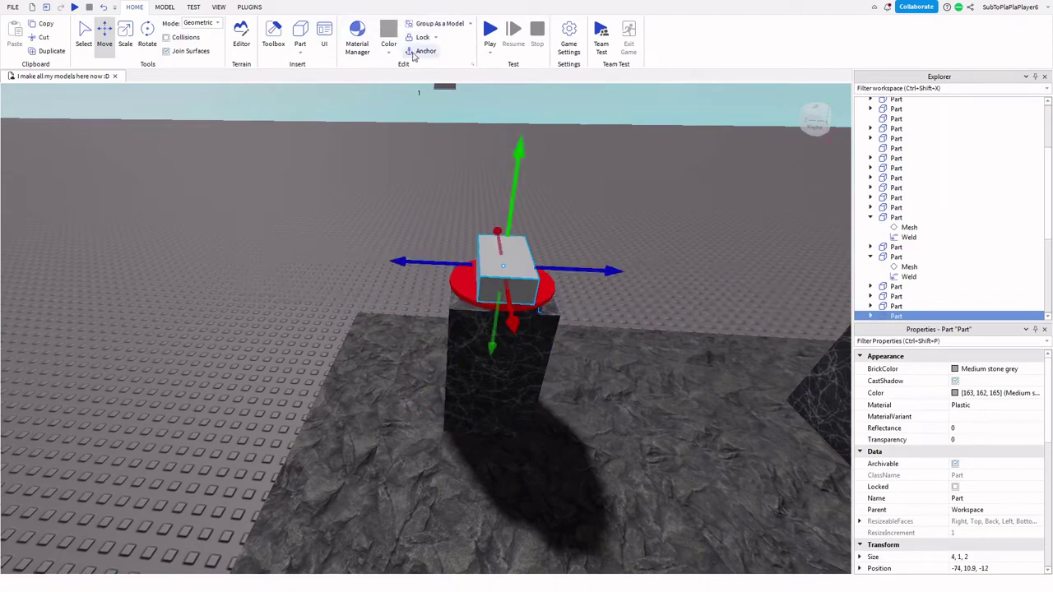
{"action": "left_click", "coordinate": [546, 297]}
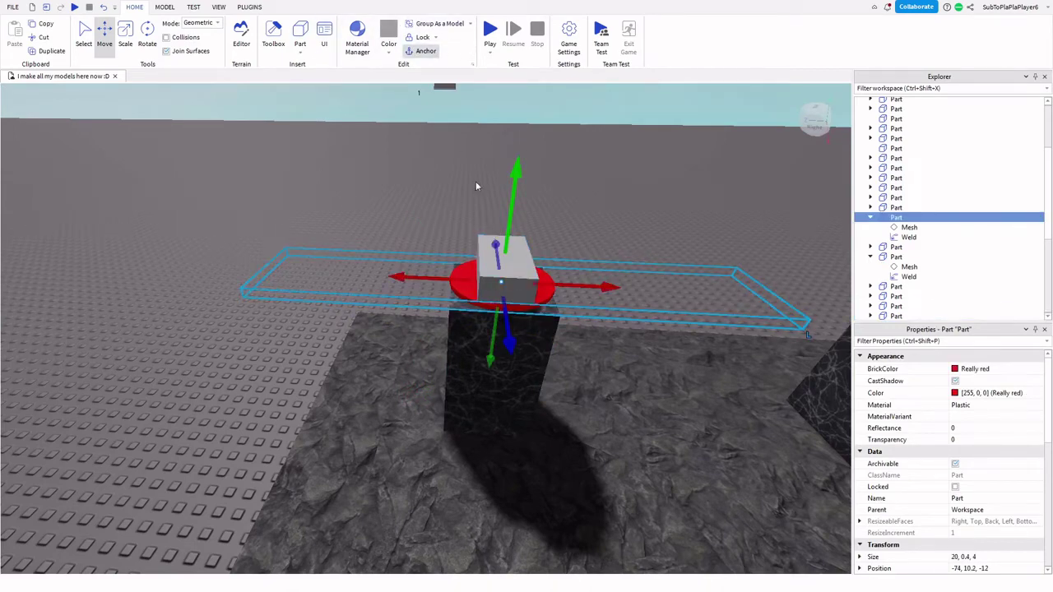
- Scale the new block on the red disc to 1, 1, 1 and set its transparency to 1
{"action": "left_click", "coordinate": [508, 254]}
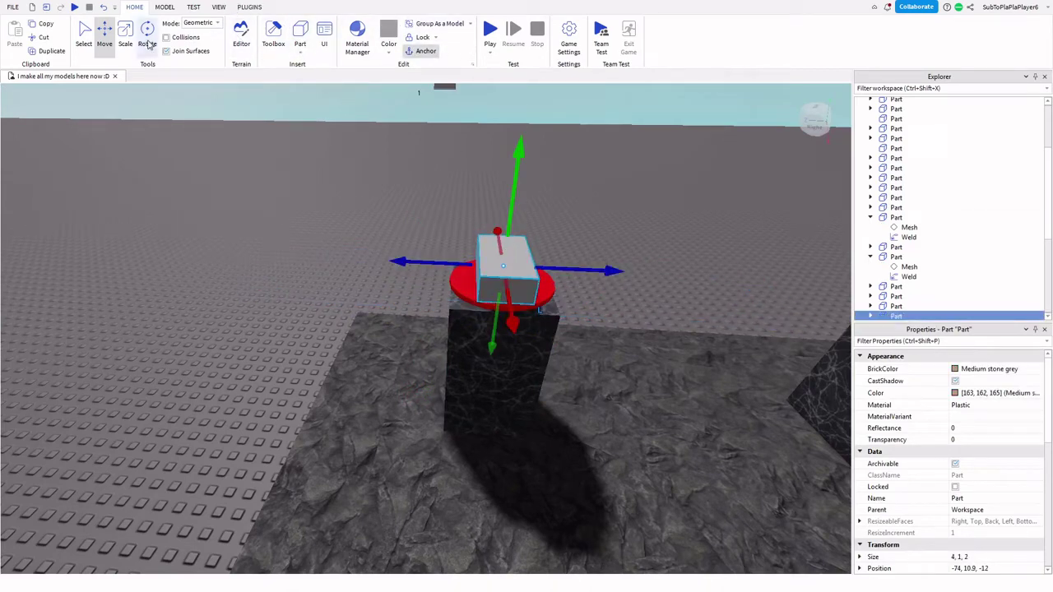
{"action": "left_click_drag", "start_coordinate": [510, 303], "coordinate": [470, 245]}
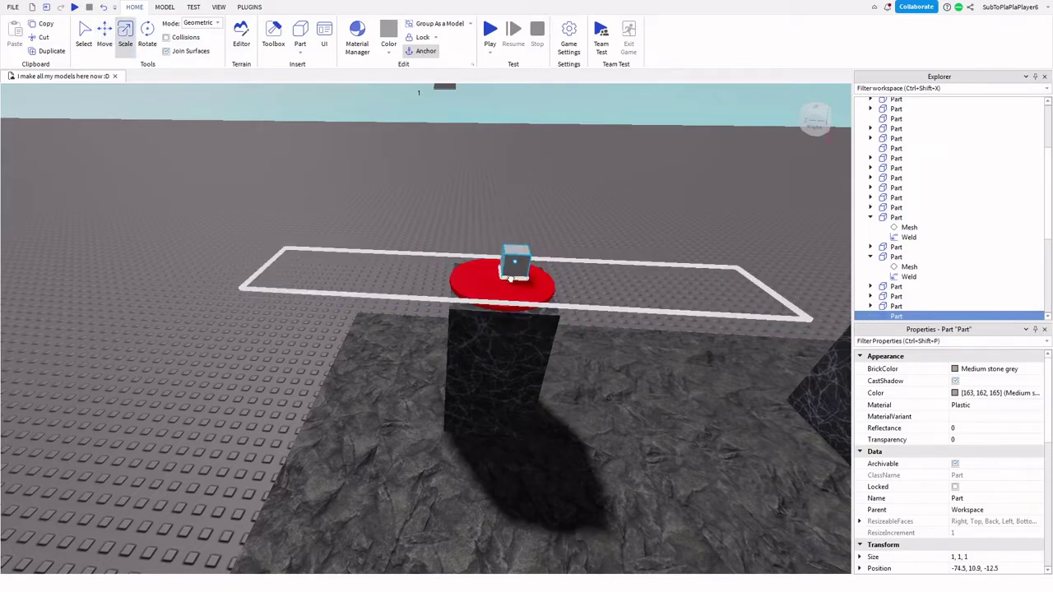
{"action": "left_click_drag", "start_coordinate": [523, 251], "coordinate": [511, 281]}
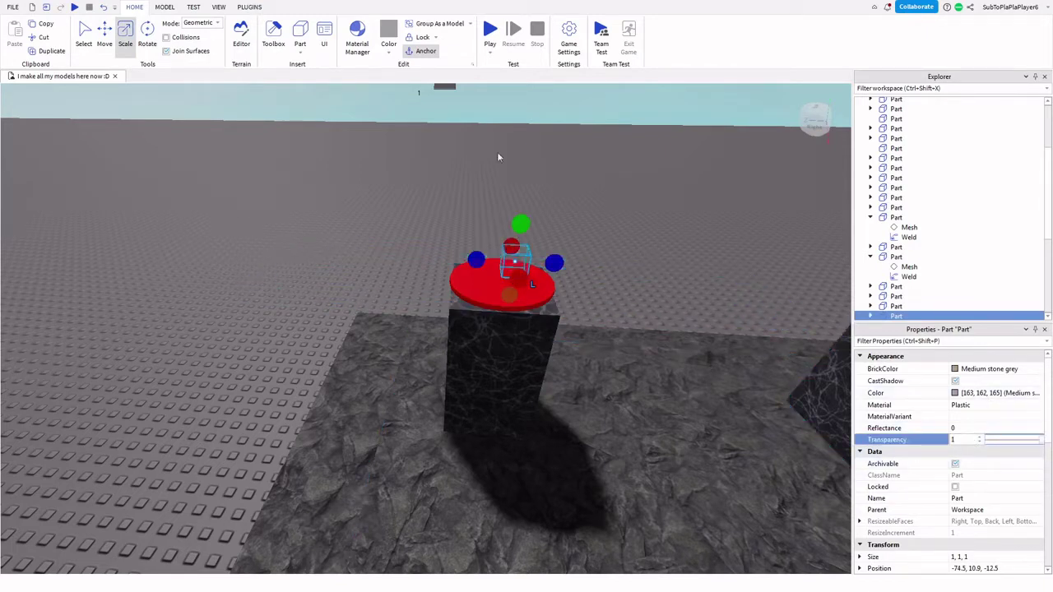
- Try to centre the invisible block on the red disc and undo the last move
{"action": "left_click", "coordinate": [104, 37]}
{"action": "left_click_drag", "start_coordinate": [454, 255], "coordinate": [440, 262]}
{"action": "left_click_drag", "start_coordinate": [493, 297], "coordinate": [495, 311]}
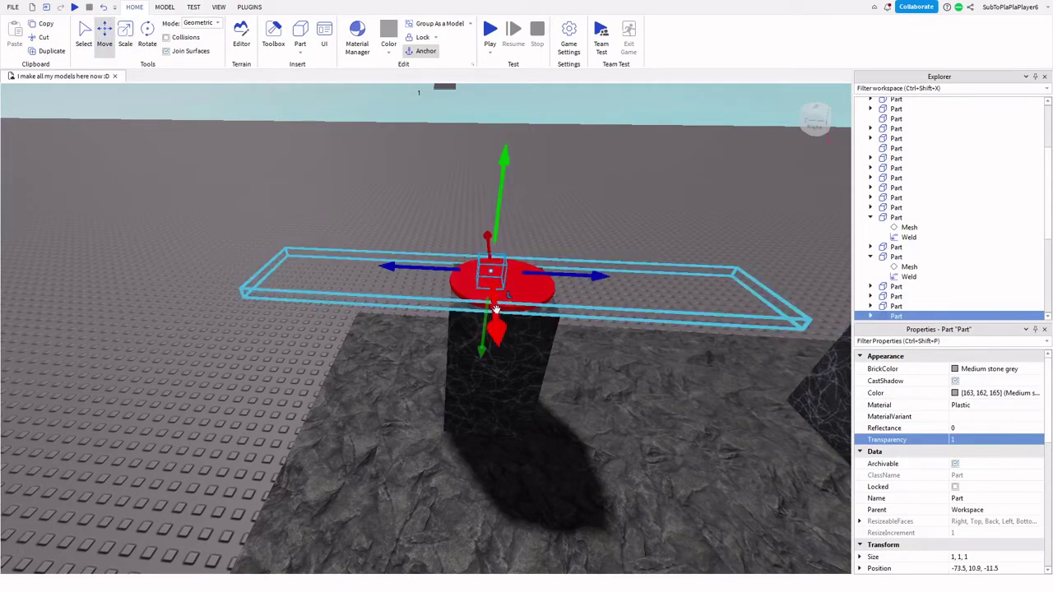
{"action": "left_click_drag", "start_coordinate": [546, 269], "coordinate": [570, 273]}
{"action": "right_click_drag", "start_coordinate": [485, 204], "coordinate": [487, 206]}
{"action": "key", "text": "a"}
{"action": "key", "text": "s"}
{"action": "key", "text": "d"}
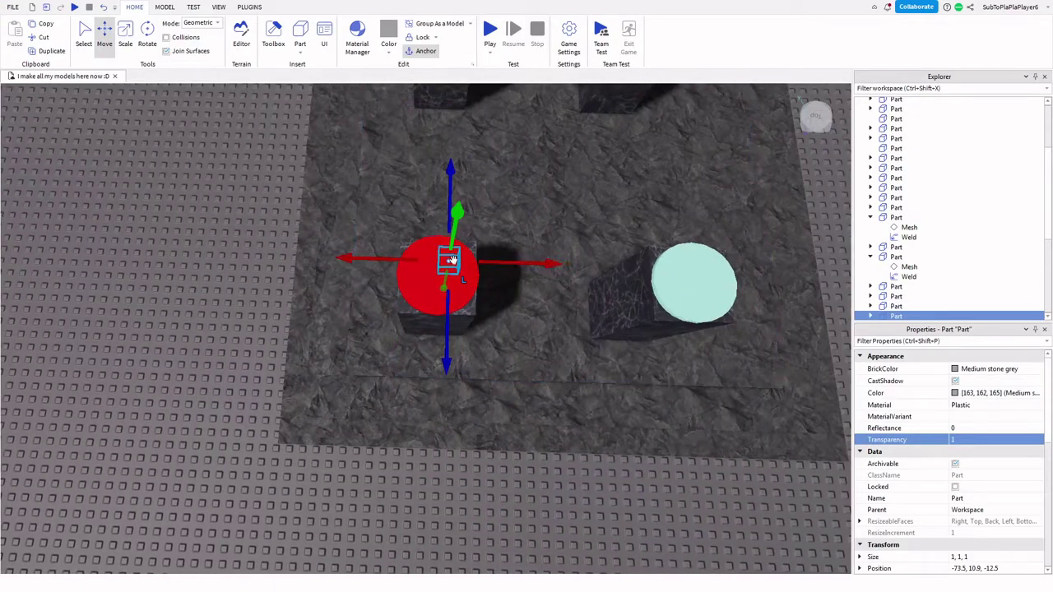
{"action": "left_click_drag", "start_coordinate": [450, 261], "coordinate": [443, 274]}
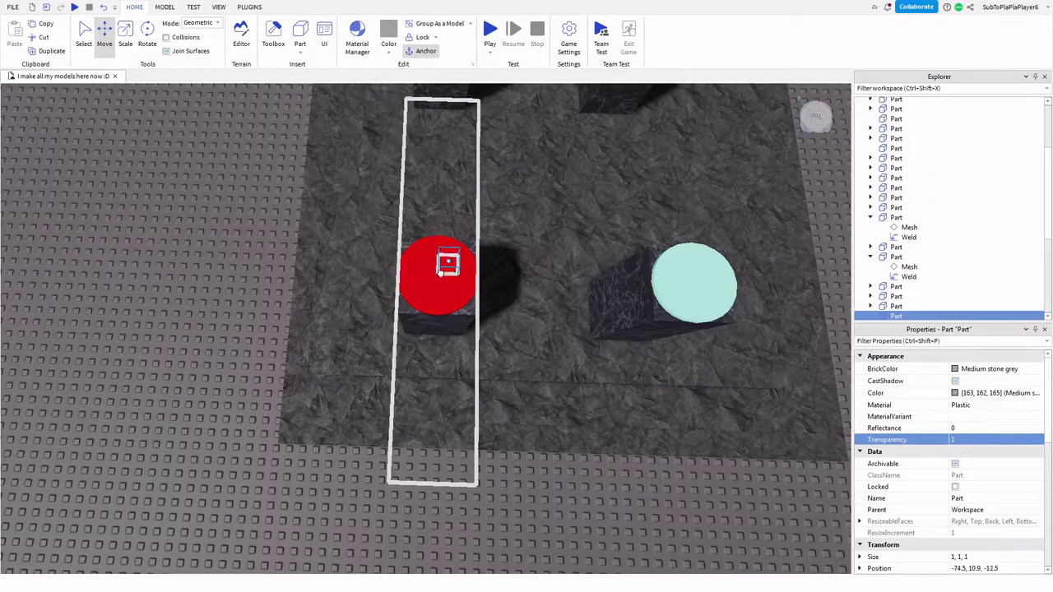
{"action": "left_click_drag", "start_coordinate": [438, 273], "coordinate": [437, 269]}
{"action": "key", "text": "ctrl+z"}
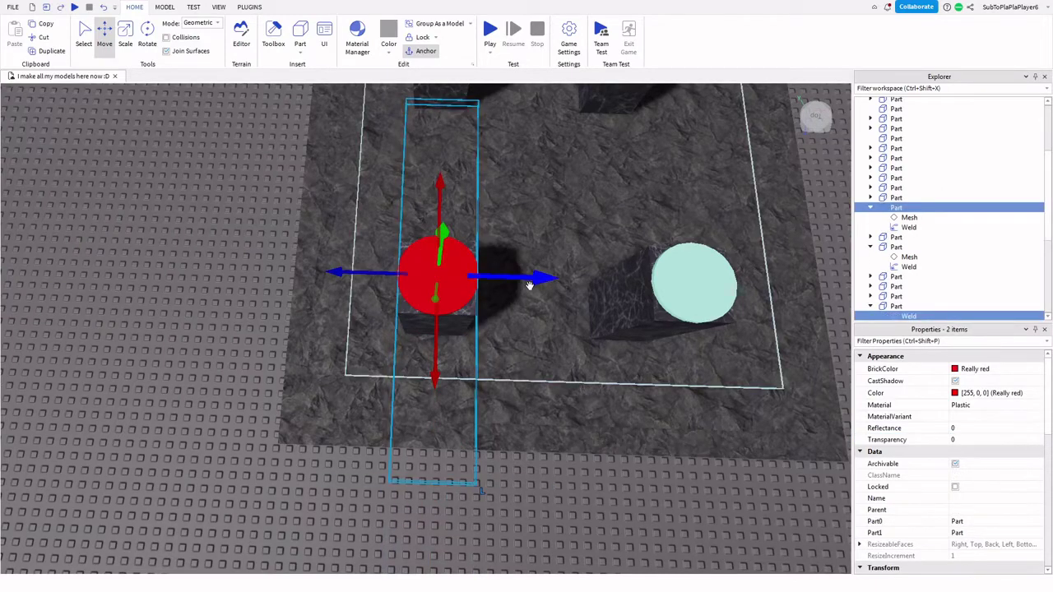
- Add a Sparkles object to the invisible block on the red disc
{"action": "right_click_drag", "start_coordinate": [532, 284], "coordinate": [533, 279]}
{"action": "scroll", "coordinate": [533, 279], "scroll_direction": "down", "scroll_amount": 4}
{"action": "scroll", "coordinate": [533, 279], "scroll_direction": "down", "scroll_amount": 3}
{"action": "right_click_drag", "start_coordinate": [488, 375], "coordinate": [487, 377]}
{"action": "scroll", "coordinate": [487, 377], "scroll_direction": "up", "scroll_amount": 2}
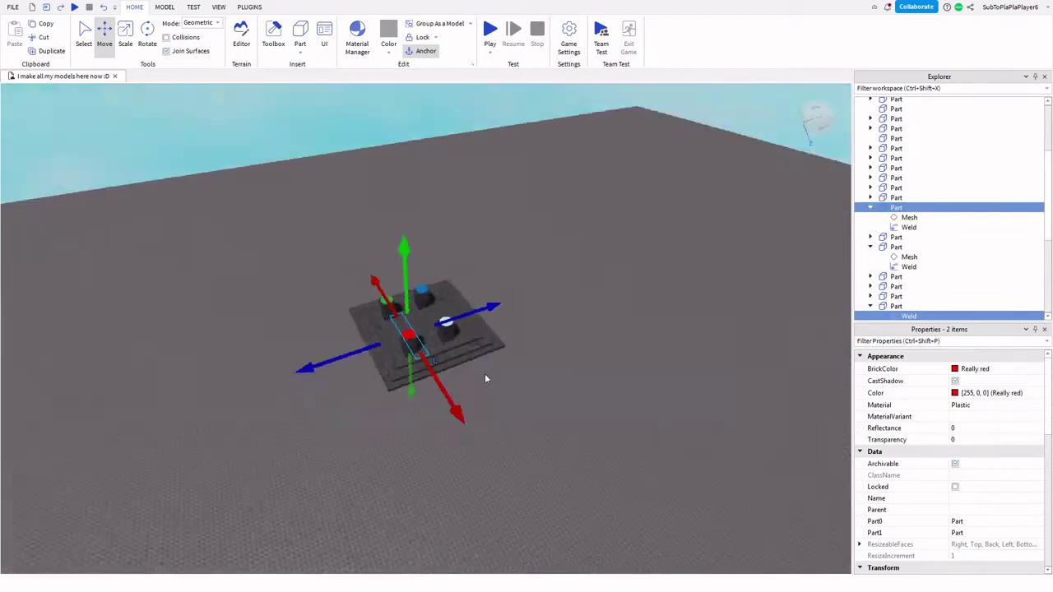
{"action": "left_click", "coordinate": [871, 208]}
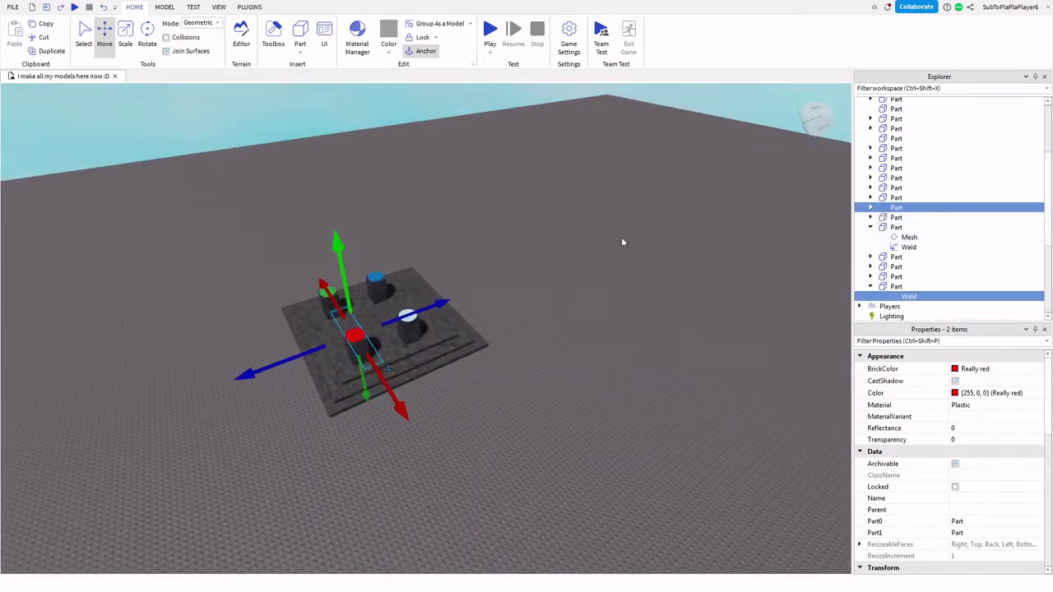
{"action": "left_click", "coordinate": [892, 287]}
{"action": "scroll", "coordinate": [546, 278], "scroll_direction": "up", "scroll_amount": 8}
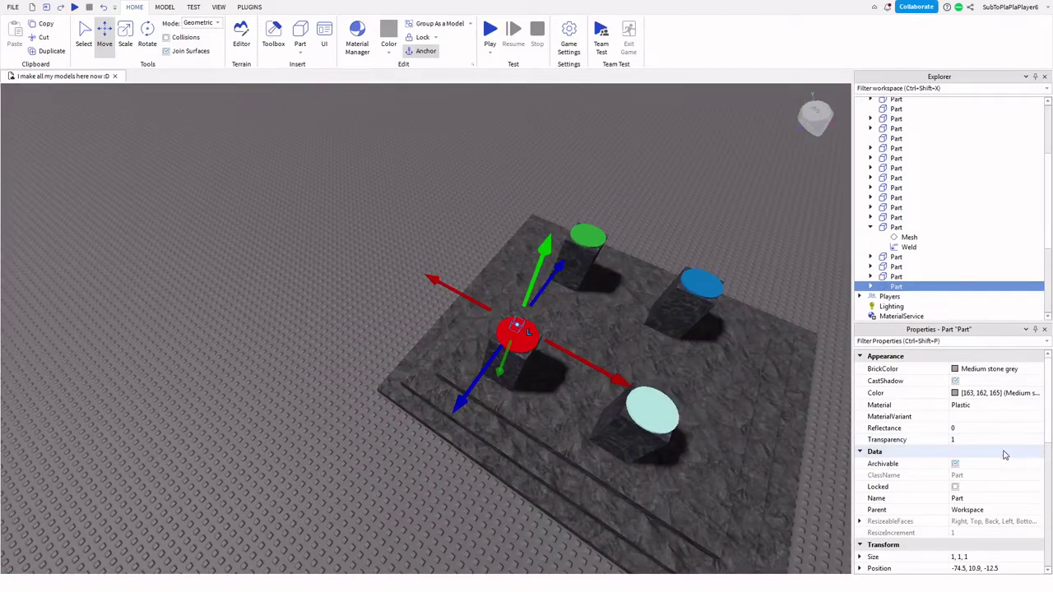
{"action": "scroll", "coordinate": [997, 460], "scroll_direction": "down", "scroll_amount": 5}
{"action": "left_click", "coordinate": [892, 286]}
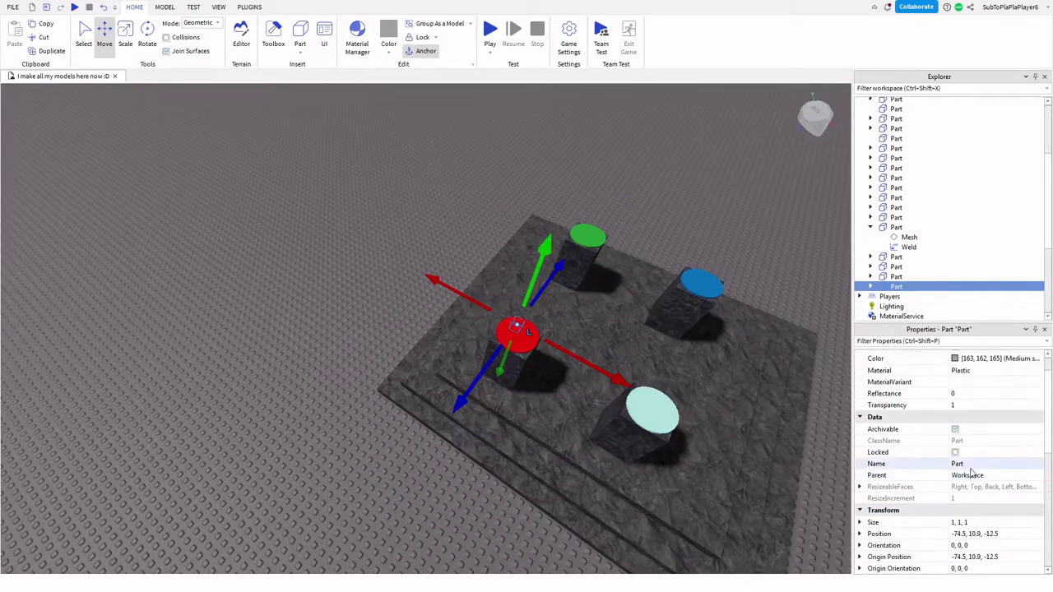
{"action": "left_click", "coordinate": [910, 287]}
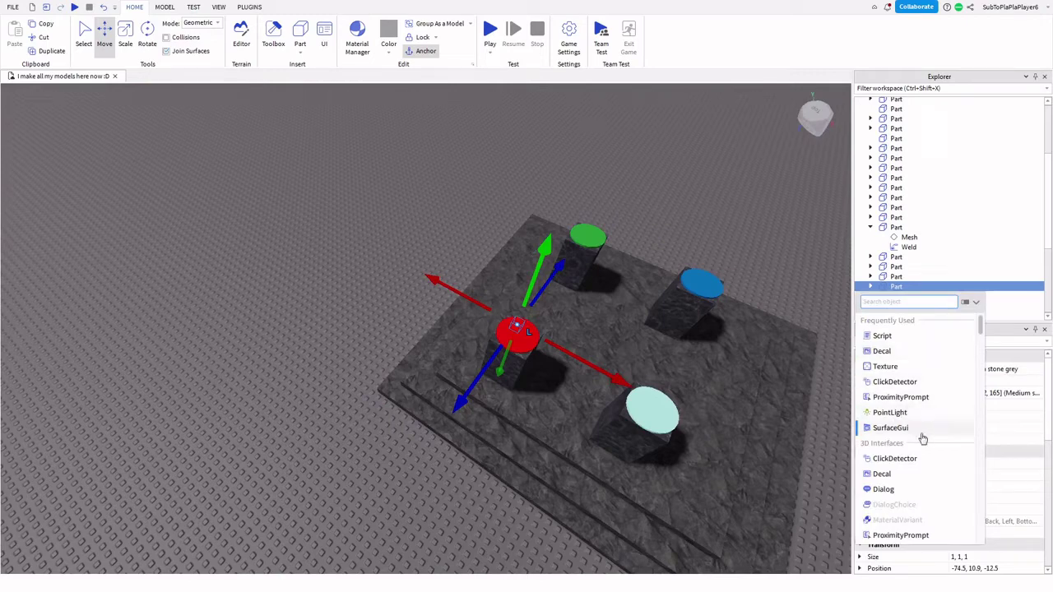
{"action": "type", "text": "sp"}
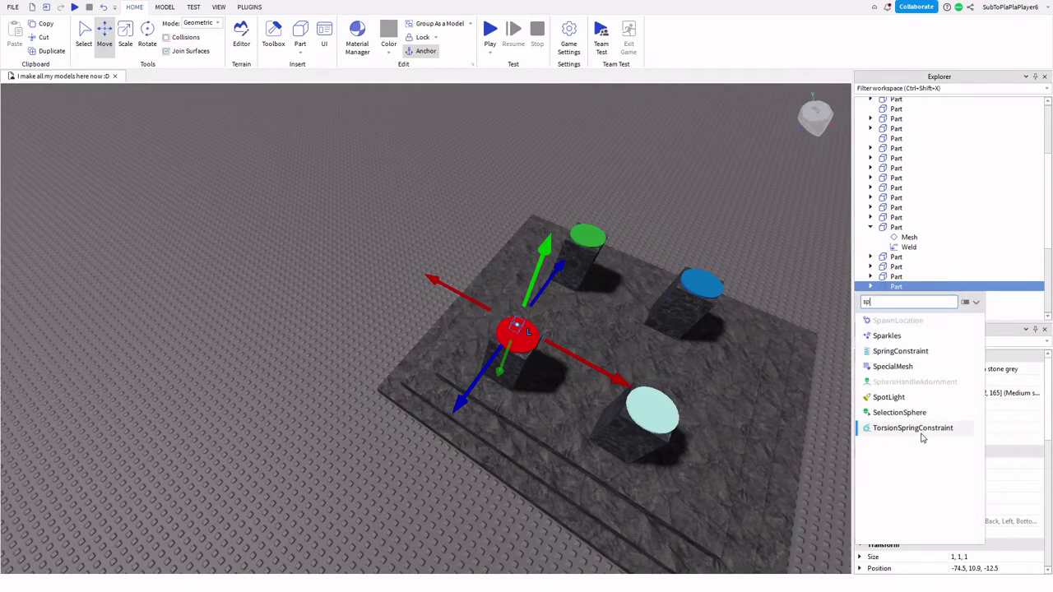
{"action": "left_click", "coordinate": [898, 335]}
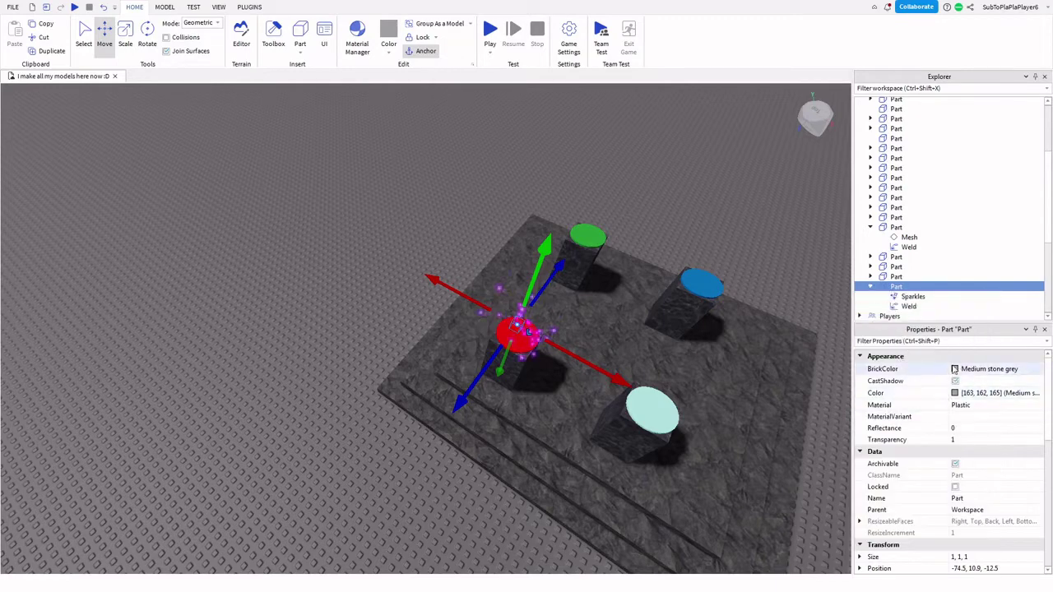
- Set the invisible block's BrickColor to Really red and its Sparkles' SparkleColor to 255, 0, 0
{"action": "left_click", "coordinate": [910, 296], "text": "ctrl"}
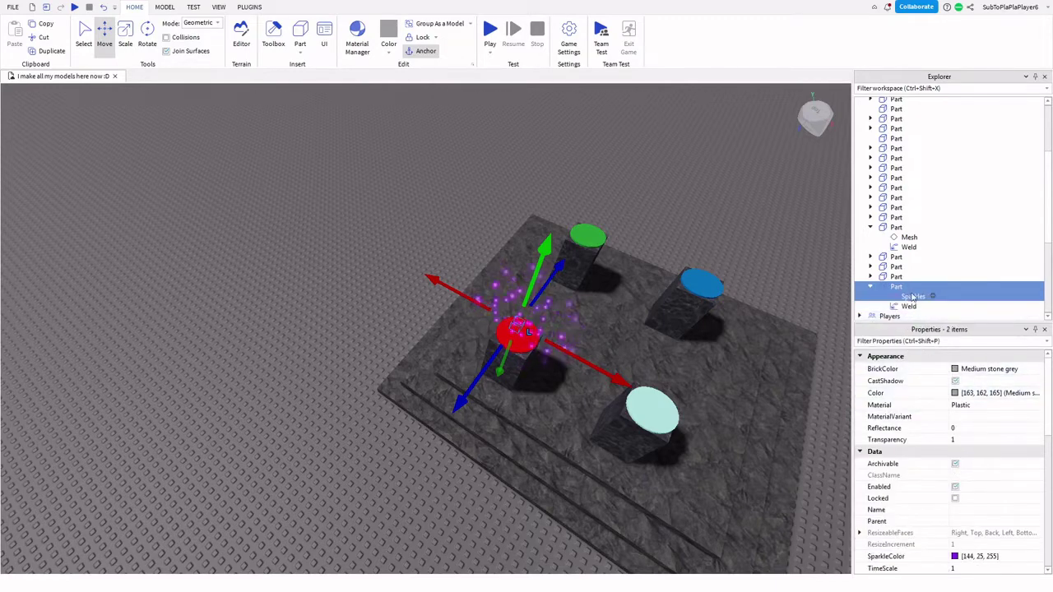
{"action": "left_click", "coordinate": [955, 369]}
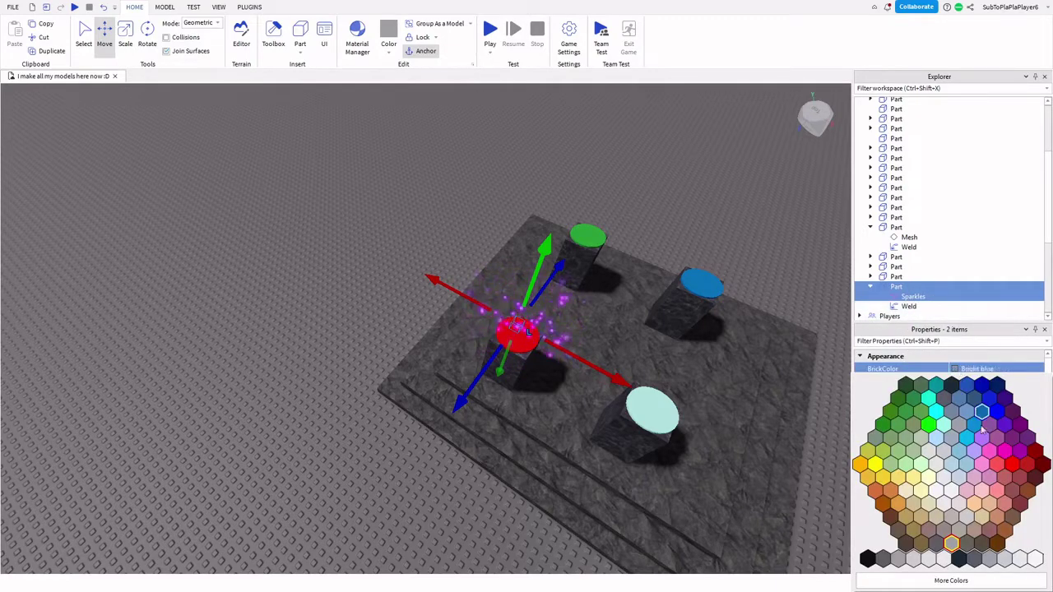
{"action": "left_click", "coordinate": [1013, 465]}
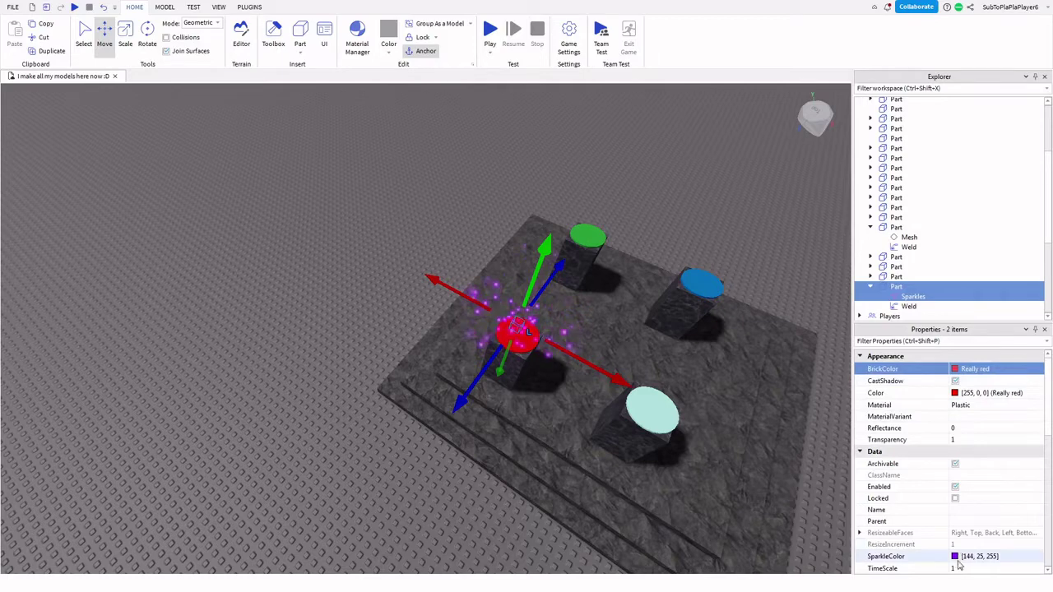
{"action": "left_click", "coordinate": [956, 559]}
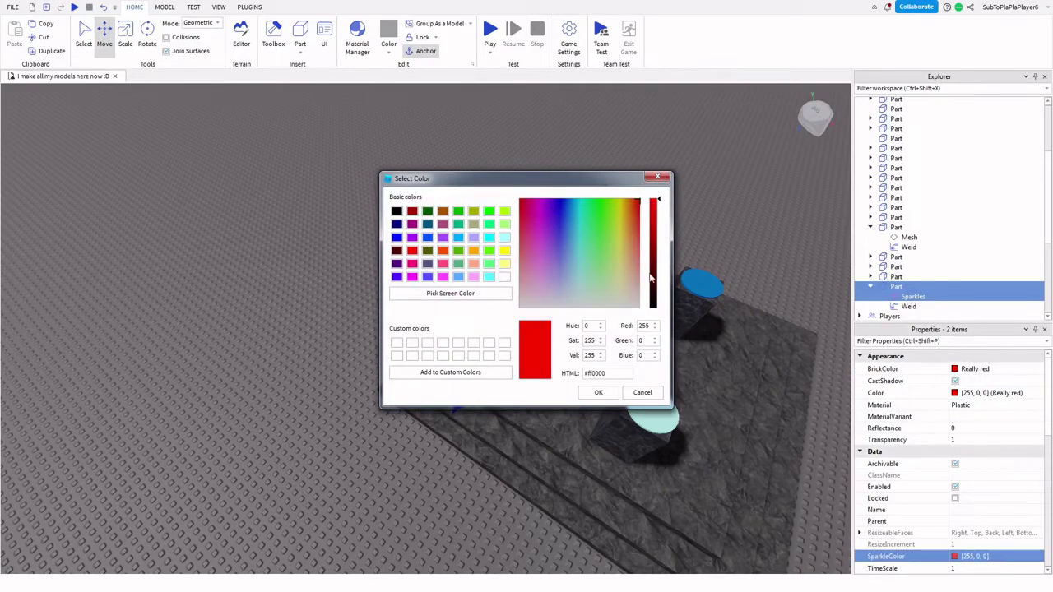
{"action": "left_click", "coordinate": [598, 395]}
{"action": "right_click_drag", "start_coordinate": [522, 387], "coordinate": [523, 388]}
{"action": "key", "text": "w"}
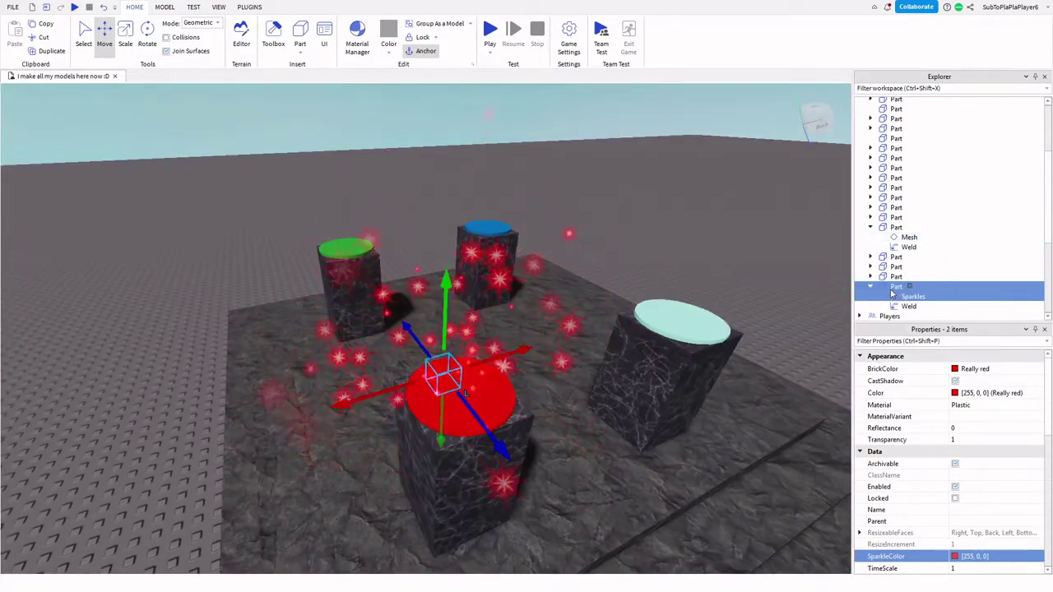
- Duplicate the sparkling block and place the copy on the green disc at about -74.5, 10.9, -29.5
{"action": "right_click", "coordinate": [871, 288]}
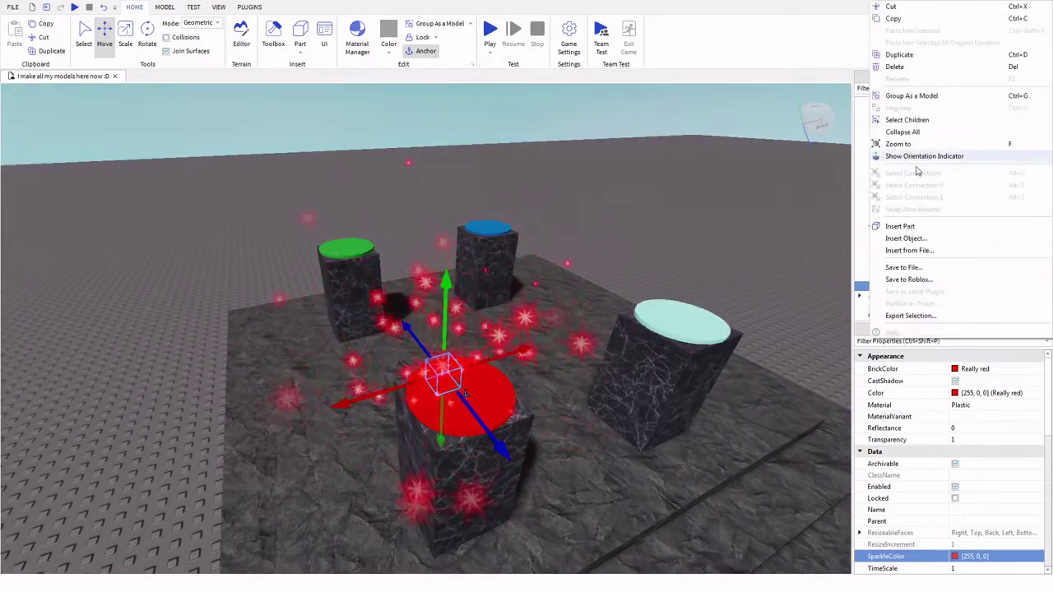
{"action": "left_click", "coordinate": [924, 62]}
{"action": "left_click_drag", "start_coordinate": [448, 386], "coordinate": [337, 247]}
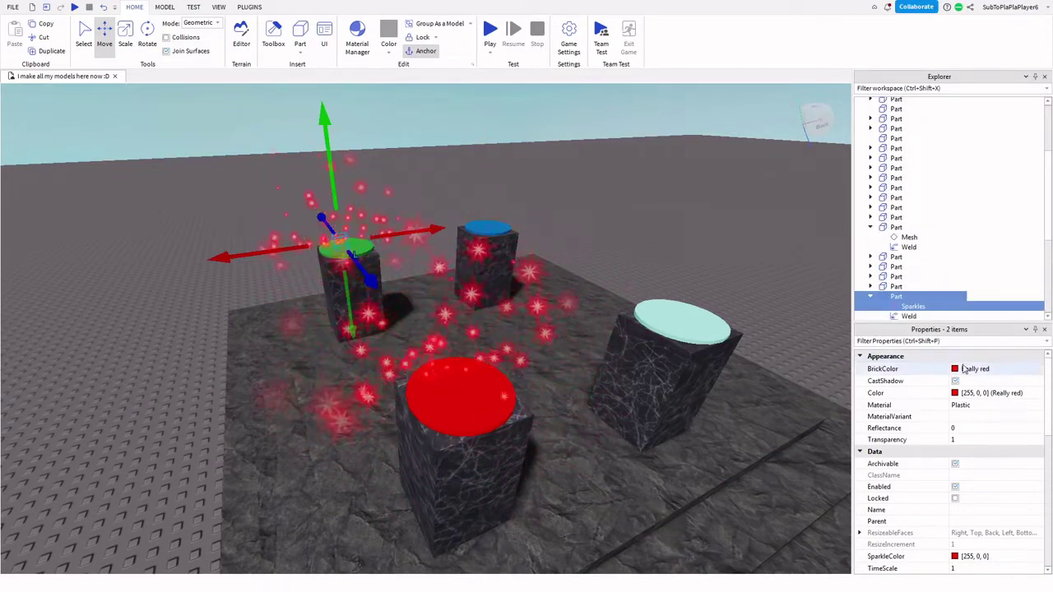
- Set the SparkleColor of the block on the green disc to green, 68, 113, 67
{"action": "left_click", "coordinate": [910, 307]}
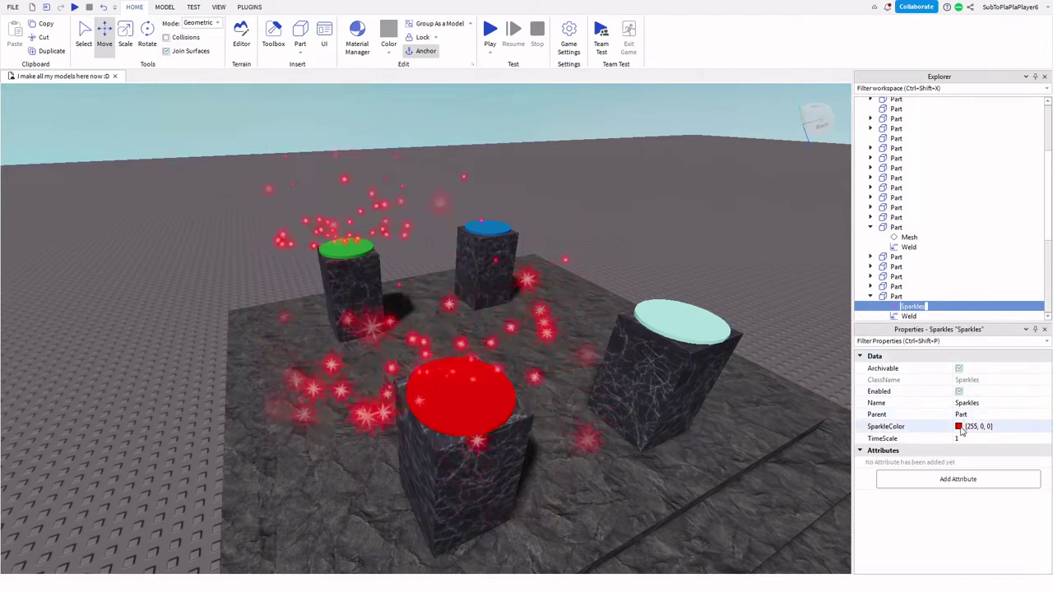
{"action": "left_click", "coordinate": [958, 426]}
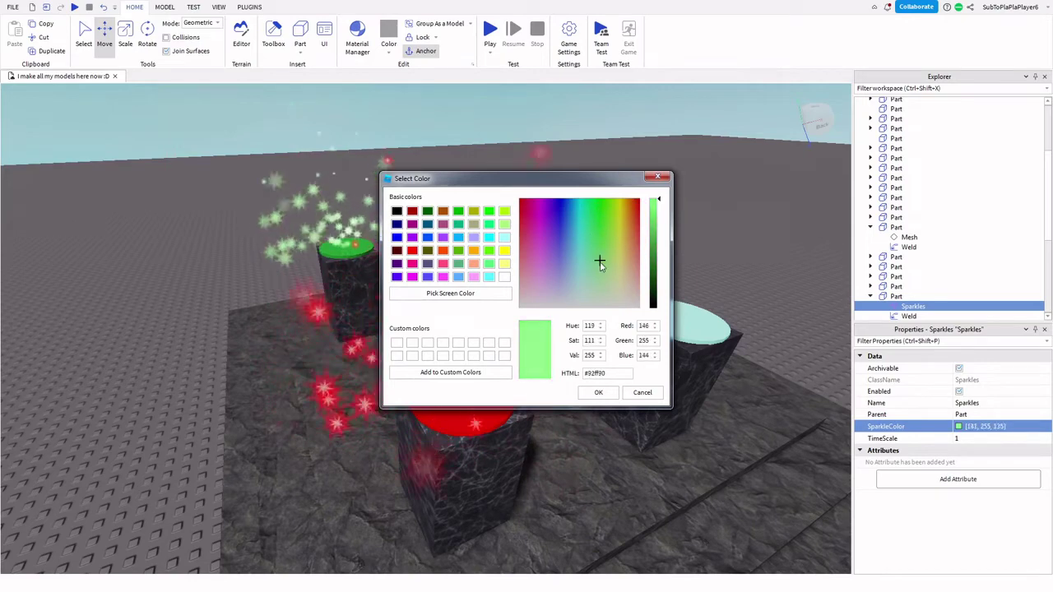
{"action": "left_click", "coordinate": [596, 389]}
{"action": "right_click_drag", "start_coordinate": [504, 326], "coordinate": [480, 310]}
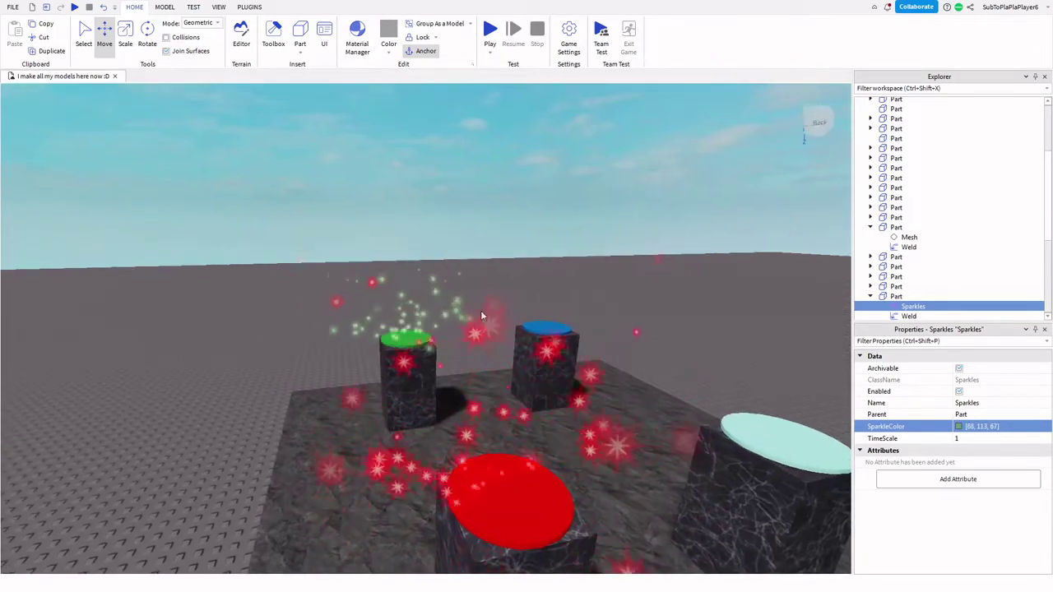
- Duplicate the green sparkling block and move the copy onto the blue disc at about -61.5, 10.9, -29.5
{"action": "left_click", "coordinate": [896, 297]}
{"action": "right_click", "coordinate": [896, 296]}
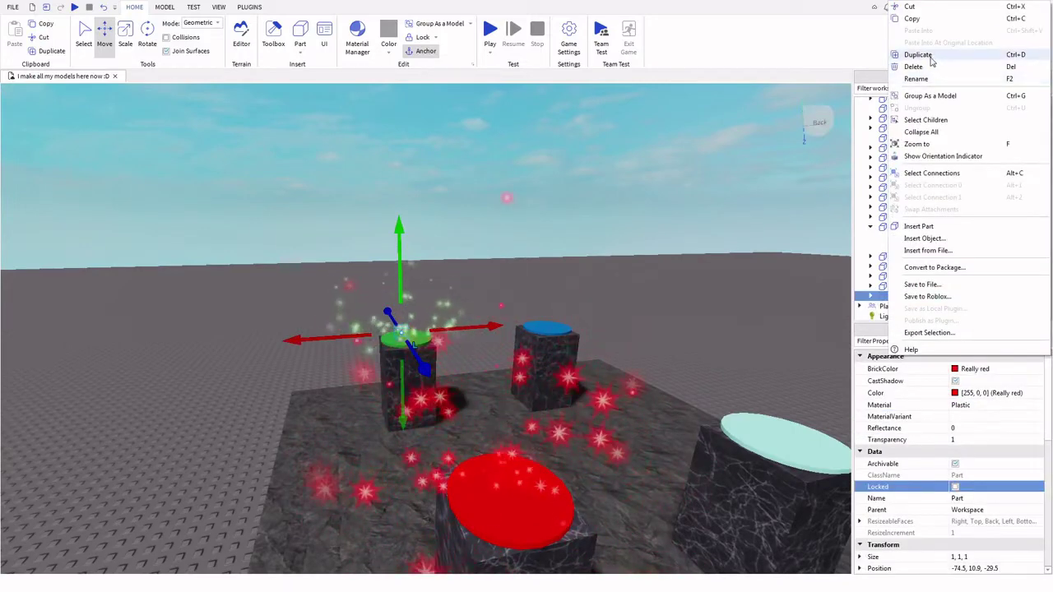
{"action": "left_click", "coordinate": [918, 54]}
{"action": "left_click_drag", "start_coordinate": [444, 329], "coordinate": [597, 316]}
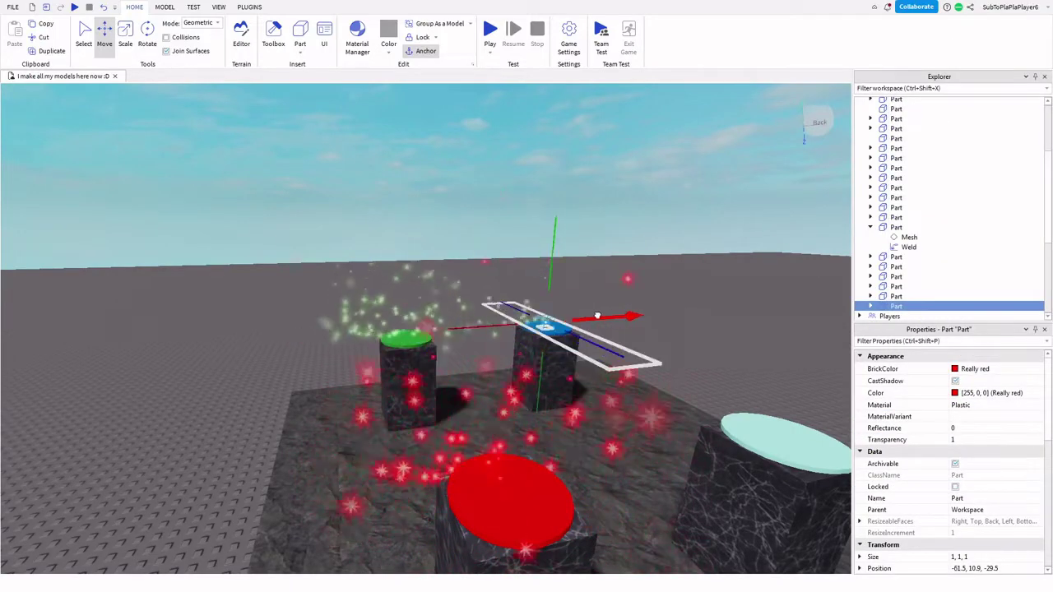
- Set the SparkleColor of the block on the blue disc to blue, 35, 95, 193
{"action": "left_click", "coordinate": [870, 306]}
{"action": "left_click", "coordinate": [912, 316]}
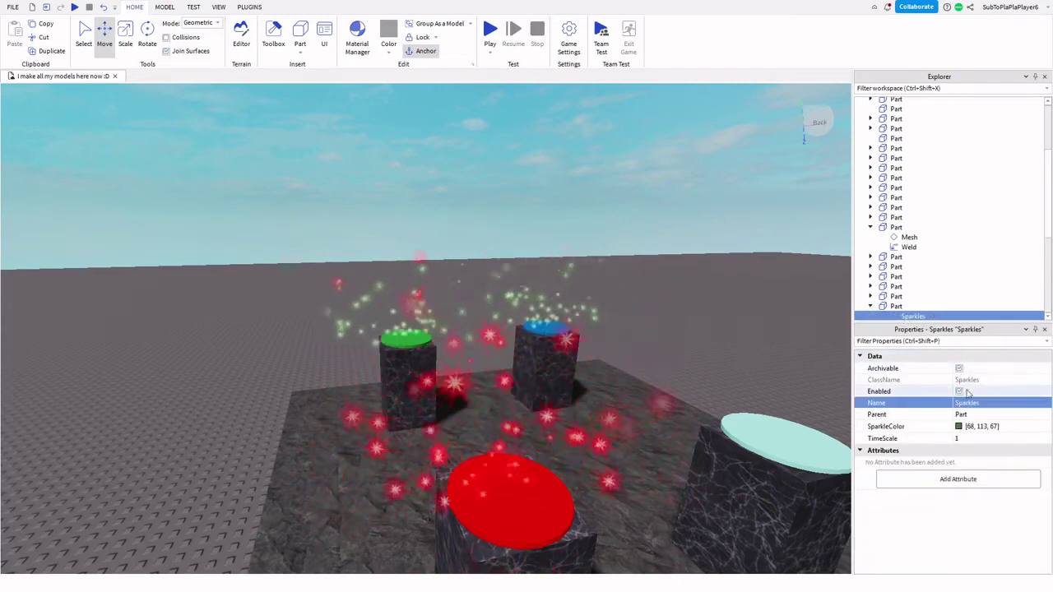
{"action": "left_click", "coordinate": [959, 426]}
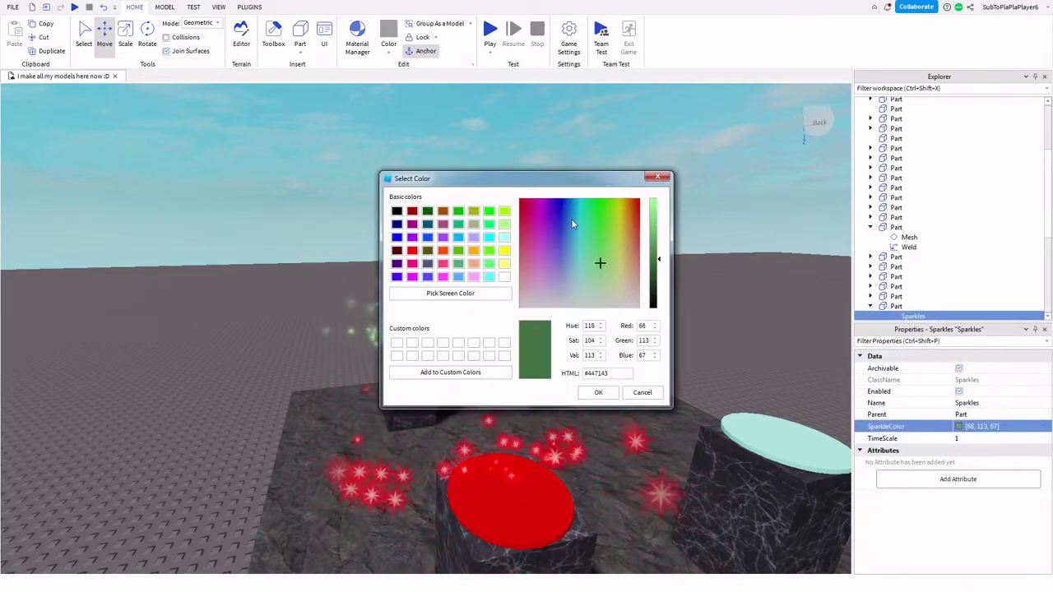
{"action": "left_click", "coordinate": [577, 213]}
{"action": "left_click", "coordinate": [566, 218]}
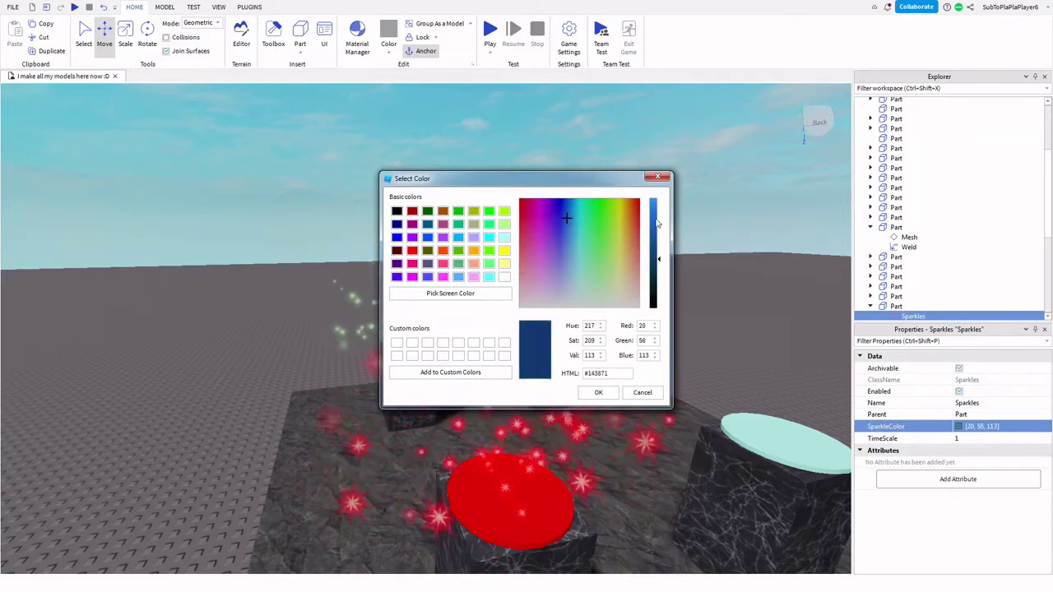
{"action": "left_click", "coordinate": [656, 228]}
{"action": "left_click", "coordinate": [594, 394]}
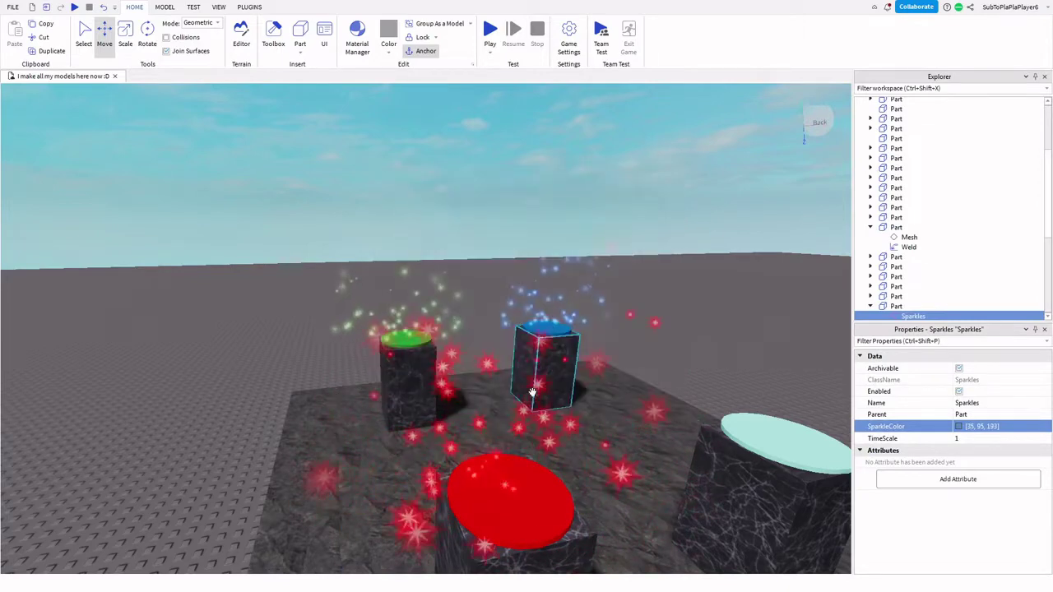
- Duplicate the blue sparkling block and move the copy onto the pale cyan disc at about -61.5, 10.9, -11.5
{"action": "right_click_drag", "start_coordinate": [532, 398], "coordinate": [532, 394]}
{"action": "left_click", "coordinate": [266, 234]}
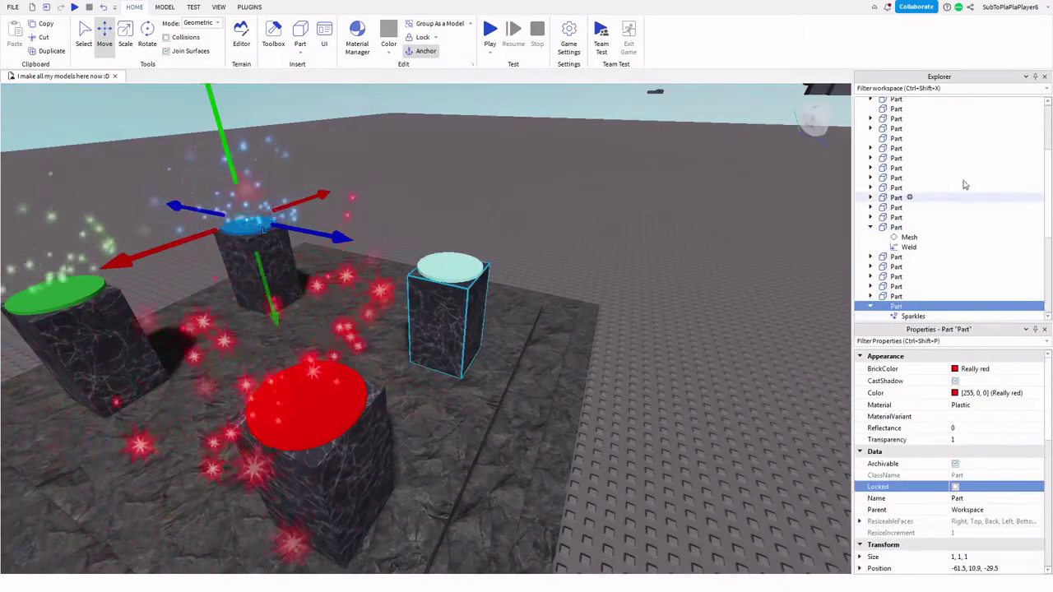
{"action": "right_click", "coordinate": [885, 316]}
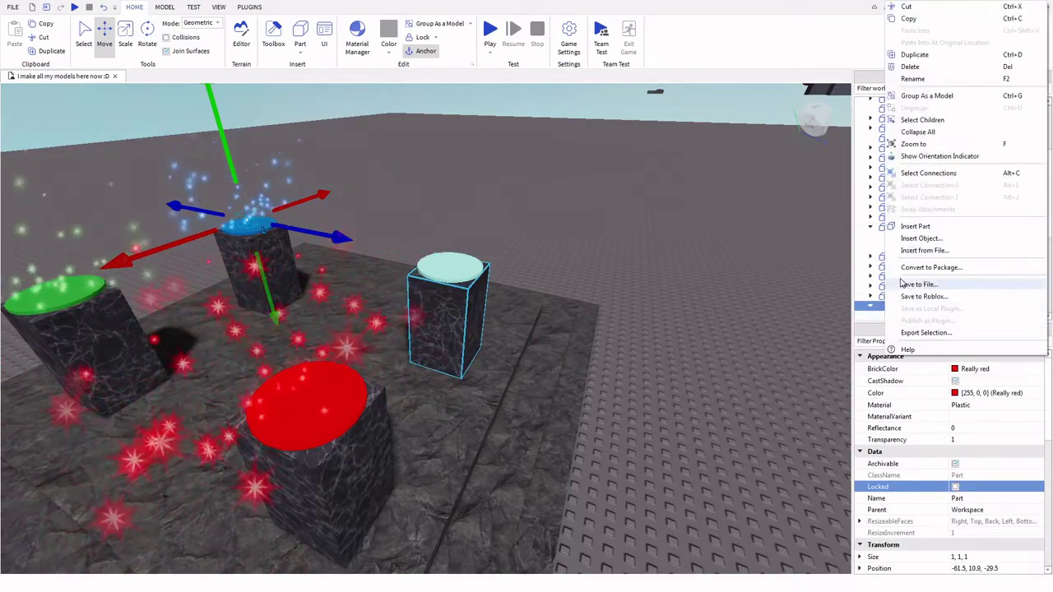
{"action": "left_click", "coordinate": [914, 54]}
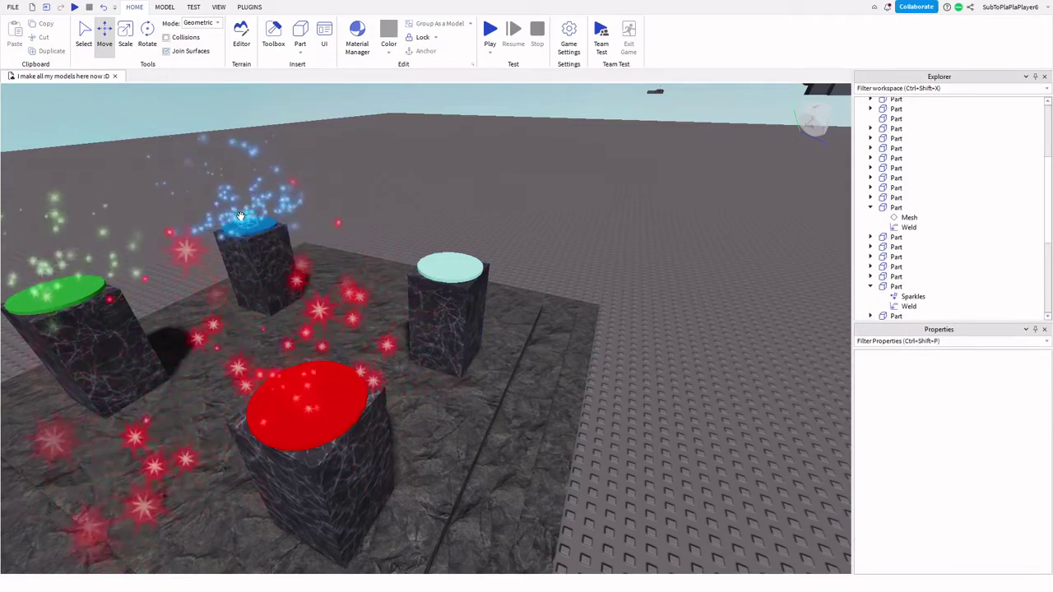
{"action": "left_click", "coordinate": [325, 232]}
{"action": "left_click_drag", "start_coordinate": [408, 234], "coordinate": [506, 267]}
- Set the SparkleColor of the block on the pale cyan disc to 170, 255, 255
{"action": "left_click", "coordinate": [913, 296]}
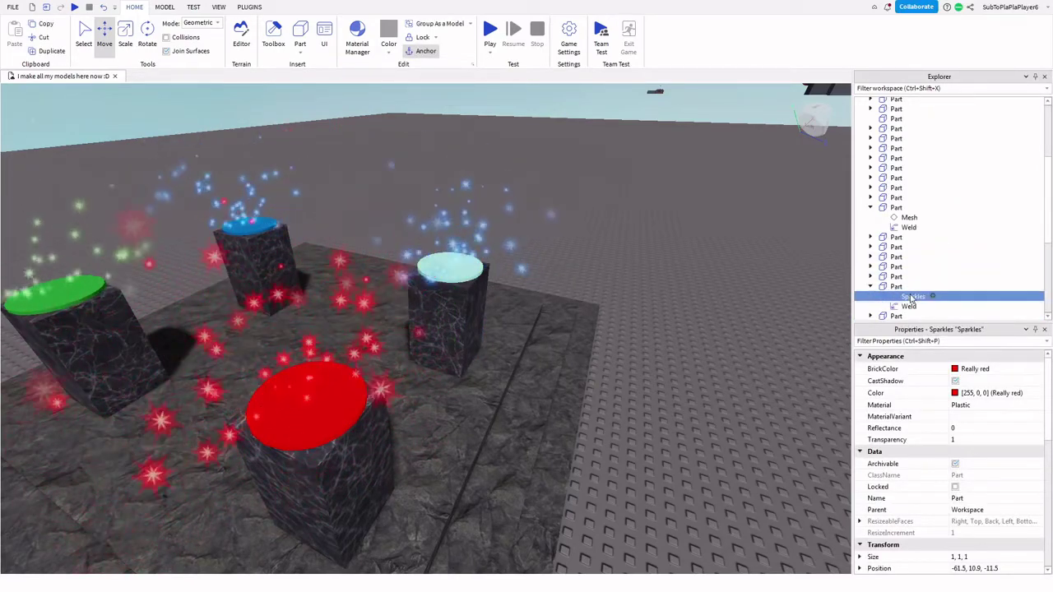
{"action": "left_click", "coordinate": [958, 427]}
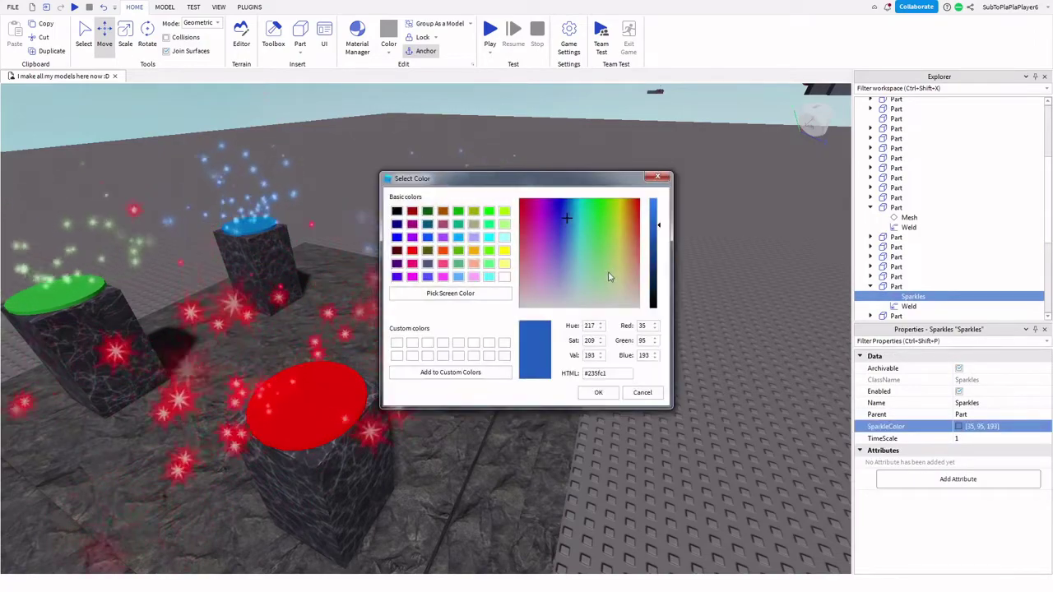
{"action": "left_click", "coordinate": [503, 237]}
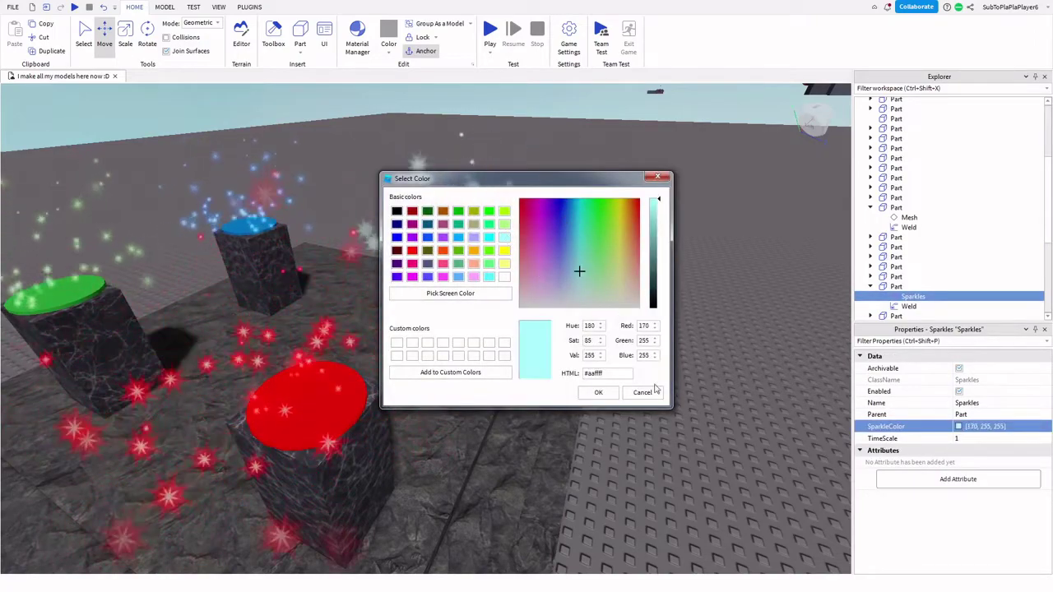
{"action": "left_click", "coordinate": [598, 392]}
- Load the character of the account "someone" onto the platform between the four pillars as an R6 rig
{"action": "scroll", "coordinate": [589, 321], "scroll_direction": "down", "scroll_amount": 5}
{"action": "right_click_drag", "start_coordinate": [589, 323], "coordinate": [633, 320]}
{"action": "right_click_drag", "start_coordinate": [493, 288], "coordinate": [575, 292]}
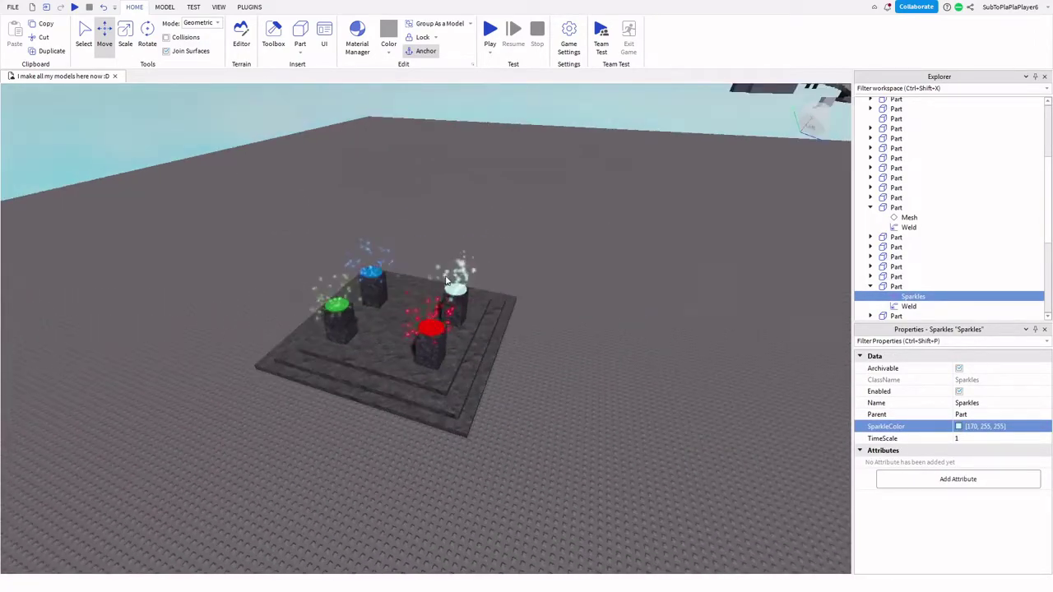
{"action": "scroll", "coordinate": [472, 298], "scroll_direction": "up", "scroll_amount": 6}
{"action": "right_click_drag", "start_coordinate": [473, 298], "coordinate": [430, 301]}
{"action": "scroll", "coordinate": [430, 301], "scroll_direction": "up", "scroll_amount": 4}
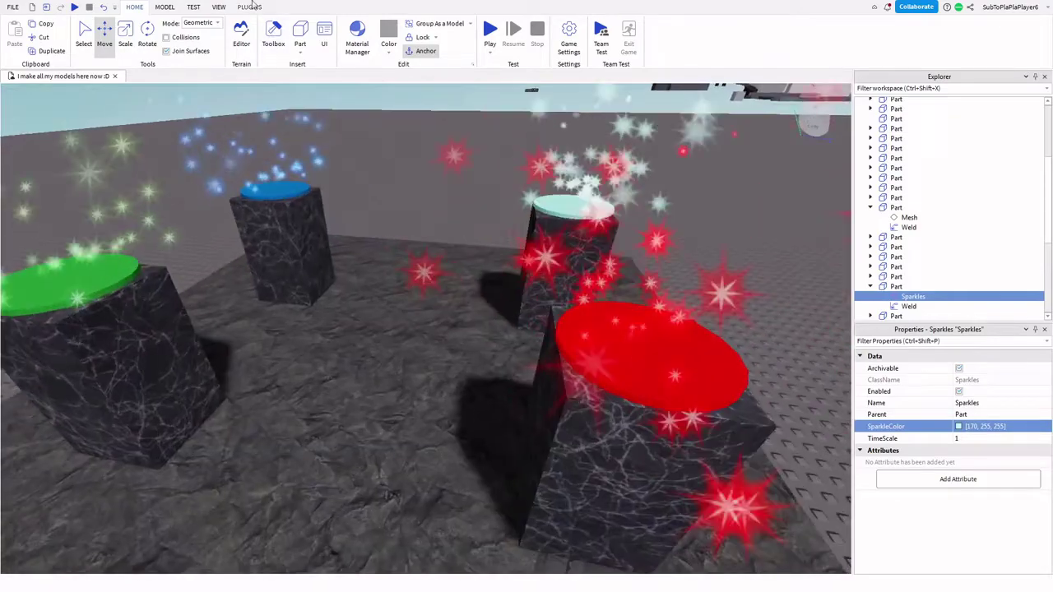
{"action": "left_click", "coordinate": [248, 7]}
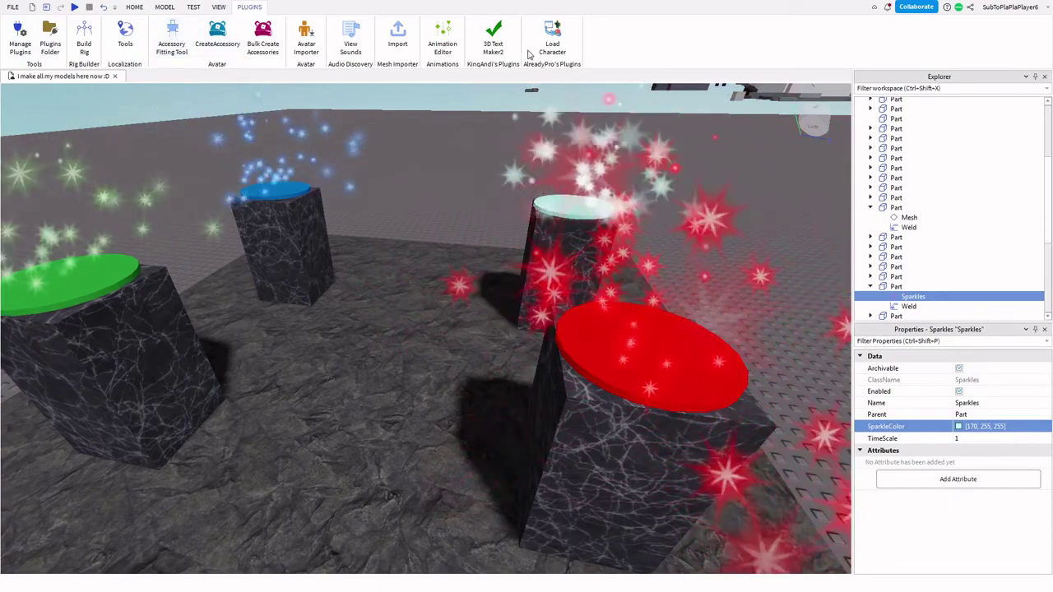
{"action": "left_click", "coordinate": [552, 37]}
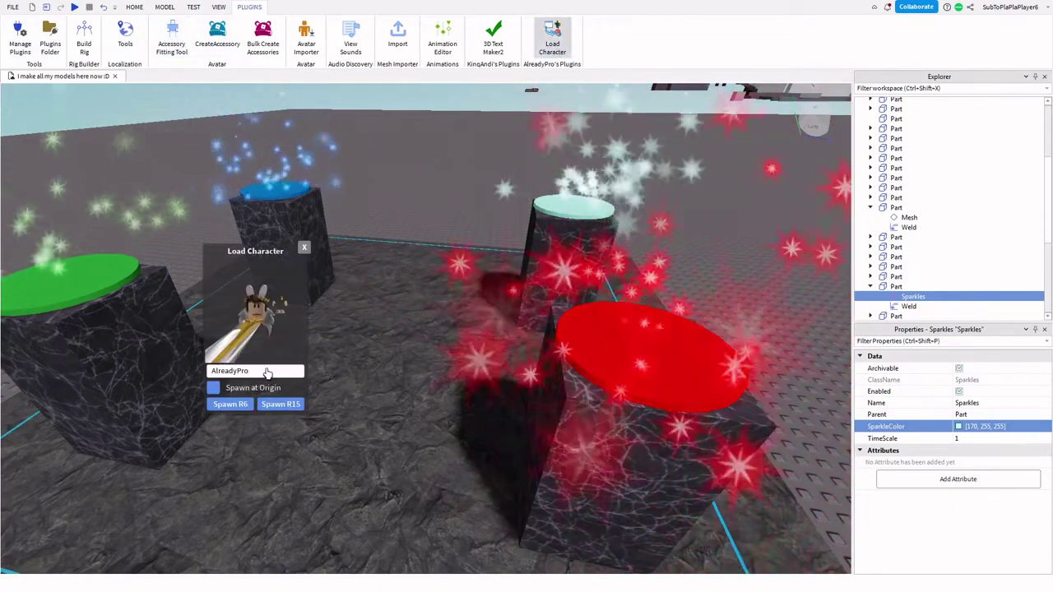
{"action": "left_click", "coordinate": [264, 371]}
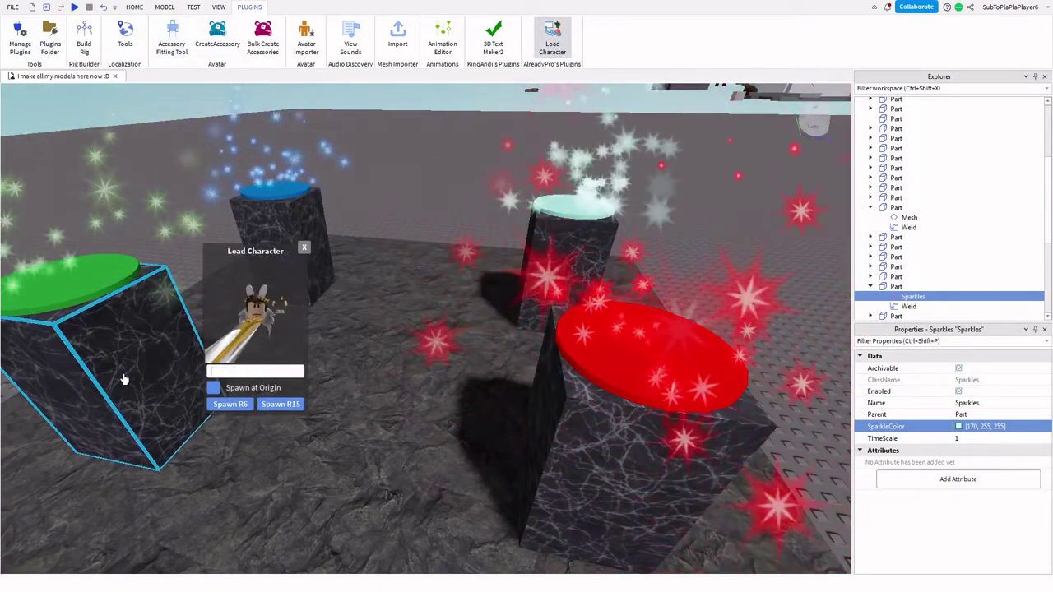
{"action": "type", "text": "someone"}
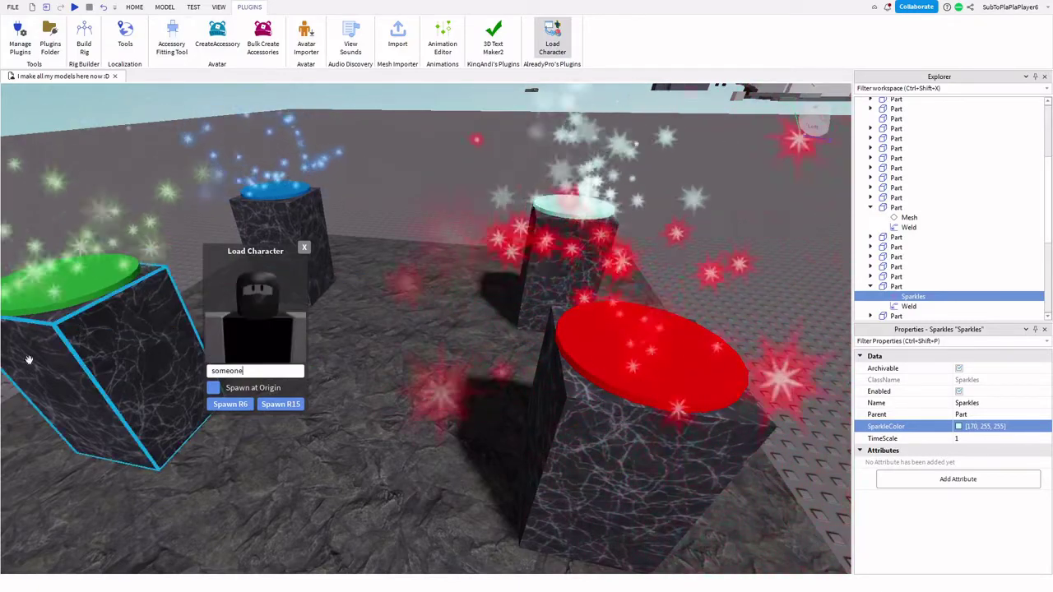
{"action": "left_click", "coordinate": [306, 247]}
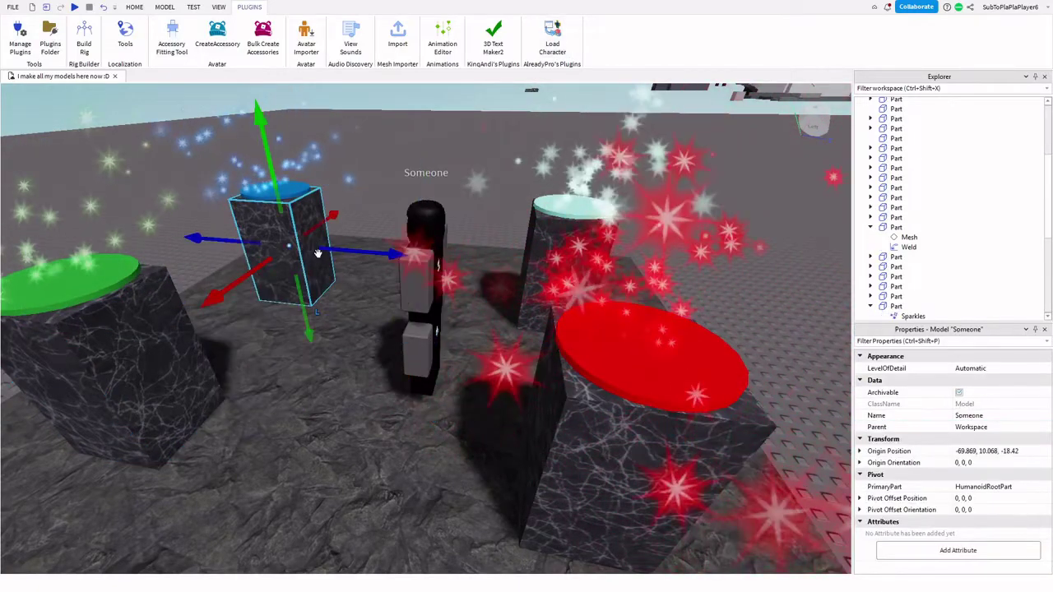
- Delete the upper of the two stacked characters, keeping the one standing on the platform
{"action": "left_click", "coordinate": [587, 236]}
{"action": "left_click", "coordinate": [417, 282]}
{"action": "key", "text": "Delete"}
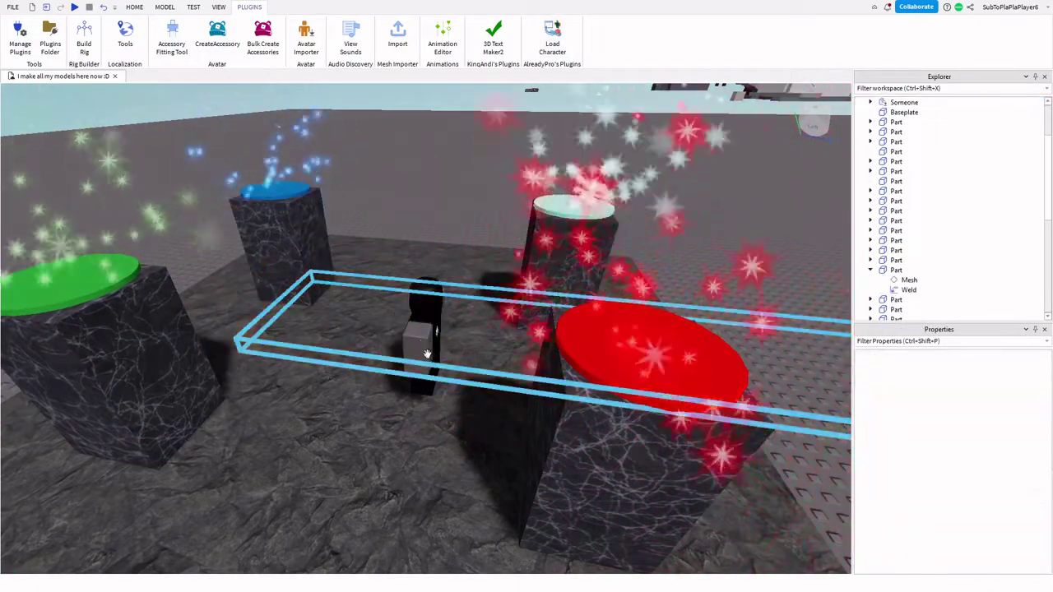
- Rename the remaining Someone character model to a single blank space
{"action": "right_click_drag", "start_coordinate": [430, 355], "coordinate": [453, 367]}
{"action": "key", "text": "w"}
{"action": "scroll", "coordinate": [452, 367], "scroll_direction": "up", "scroll_amount": 3}
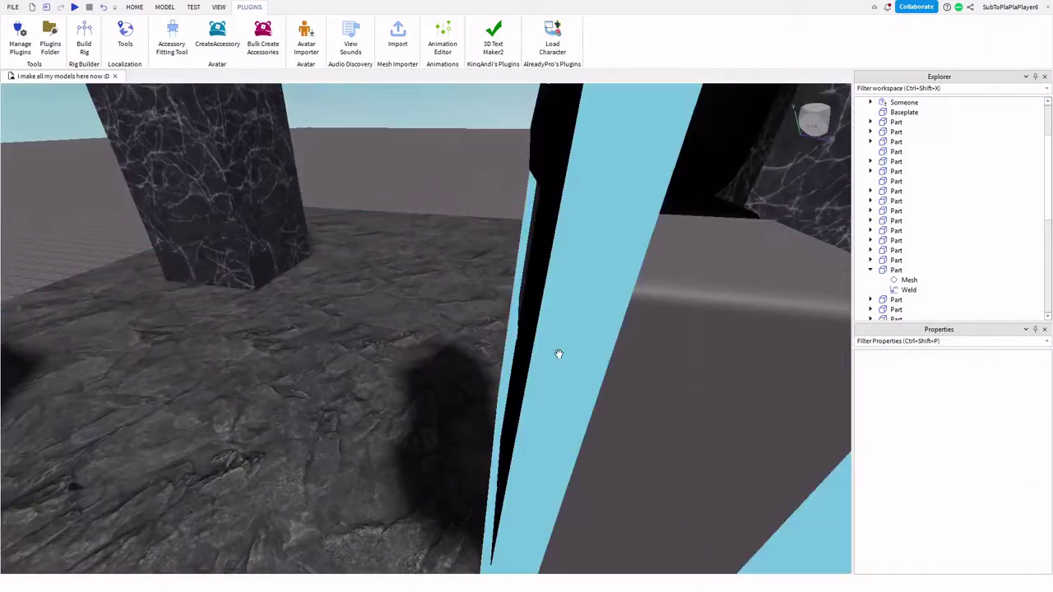
{"action": "left_click", "coordinate": [546, 347]}
{"action": "scroll", "coordinate": [543, 346], "scroll_direction": "down", "scroll_amount": 5}
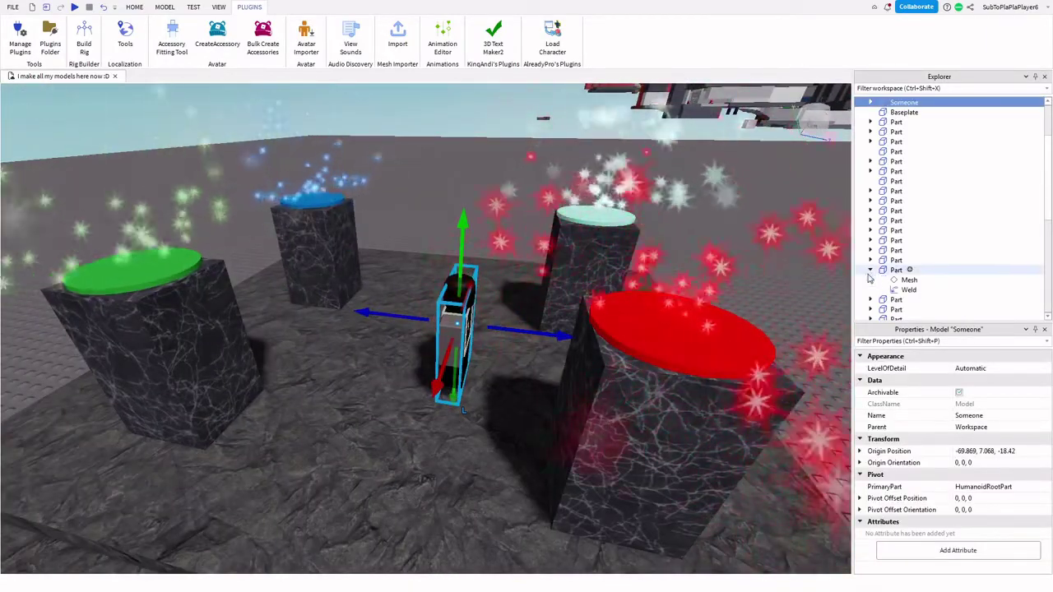
{"action": "right_click", "coordinate": [904, 102]}
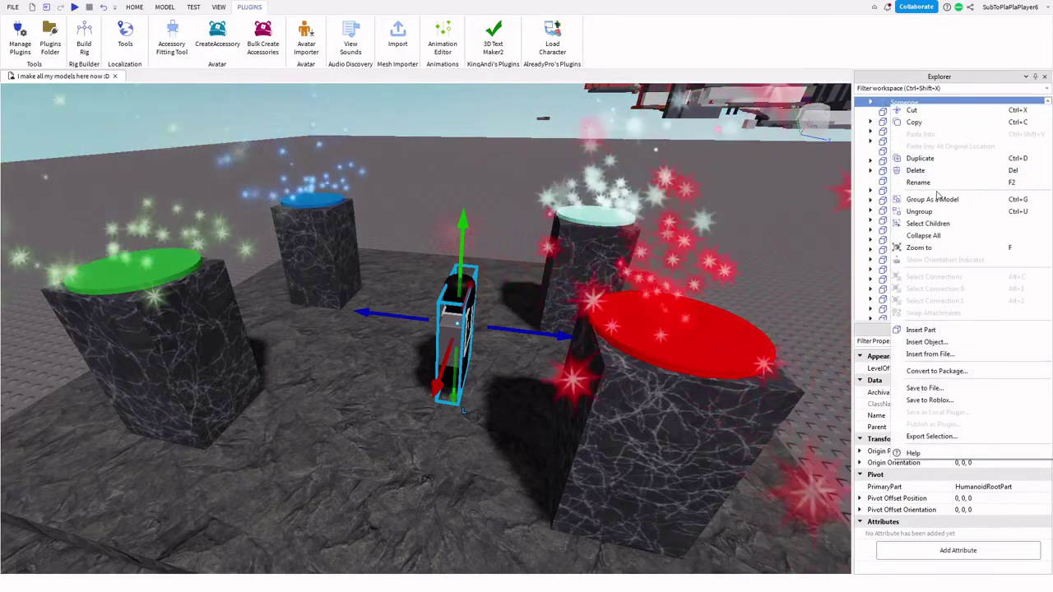
{"action": "left_click", "coordinate": [959, 182]}
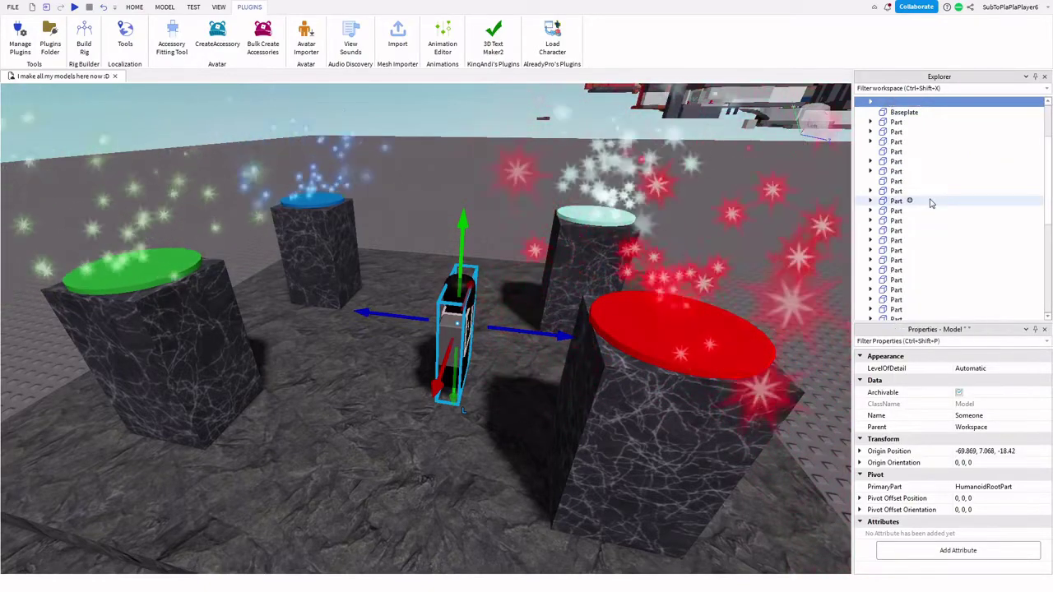
{"action": "key", "text": "Return"}
- Rotate the character 90 degrees about the vertical axis and raise it above the platform at about -69.869, 12.068, -19.42
{"action": "left_click", "coordinate": [134, 8]}
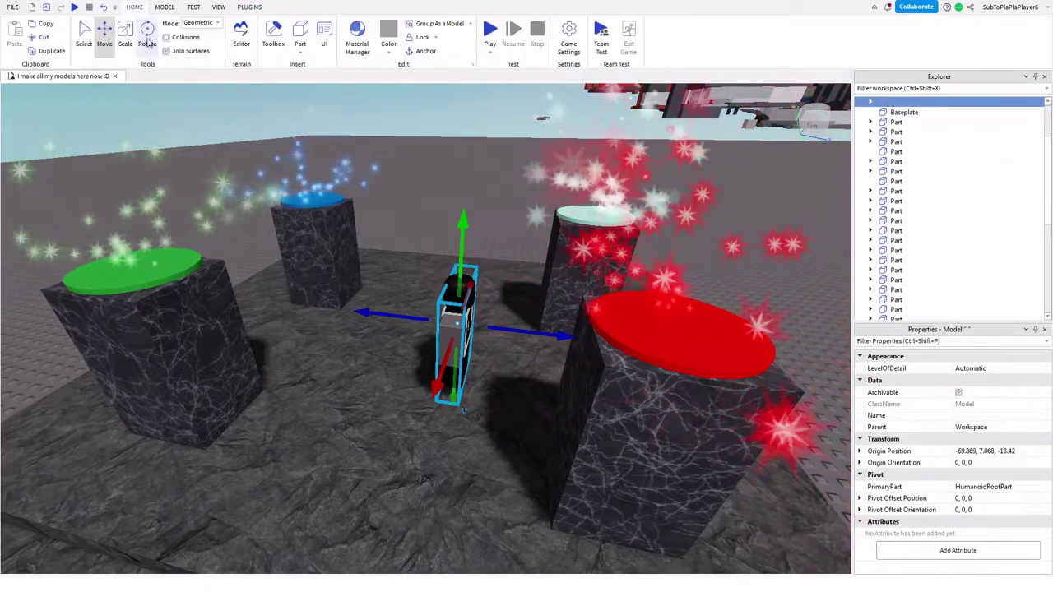
{"action": "left_click", "coordinate": [148, 37]}
{"action": "left_click_drag", "start_coordinate": [518, 358], "coordinate": [461, 375]}
{"action": "key", "text": "ctrl+2"}
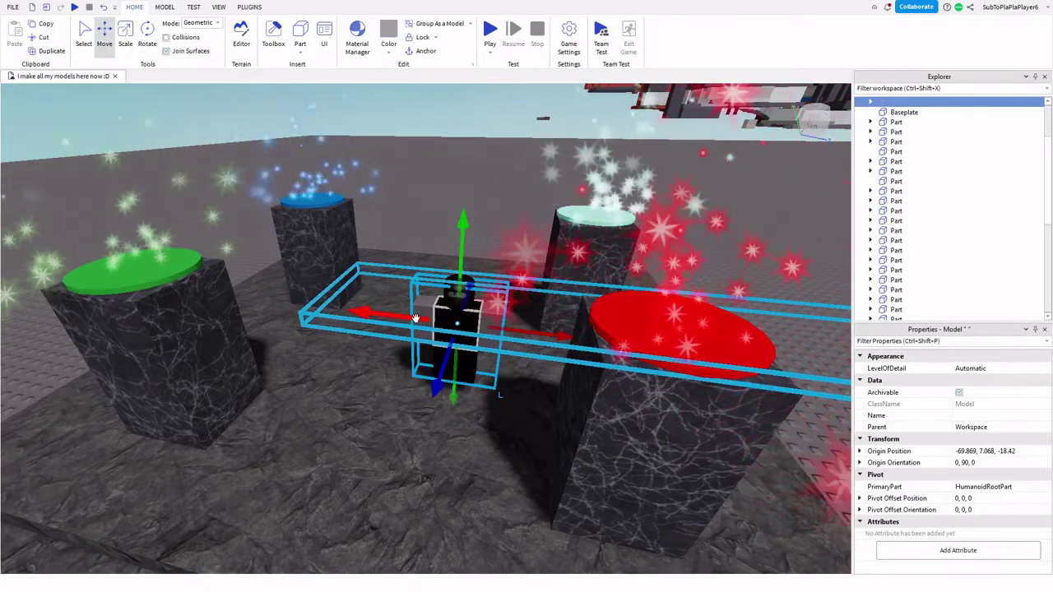
{"action": "left_click_drag", "start_coordinate": [393, 315], "coordinate": [371, 313]}
{"action": "left_click_drag", "start_coordinate": [433, 239], "coordinate": [432, 128]}
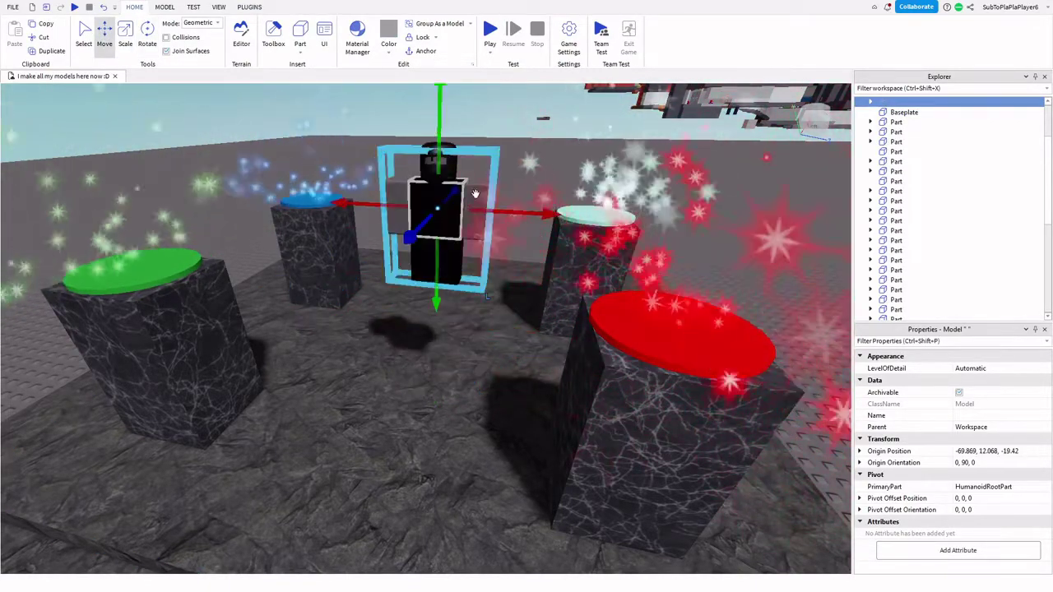
- Raise the character's right arm to a height of about 14.068 and tilt it outward by about 45 degrees
{"action": "right_click_drag", "start_coordinate": [476, 194], "coordinate": [482, 161]}
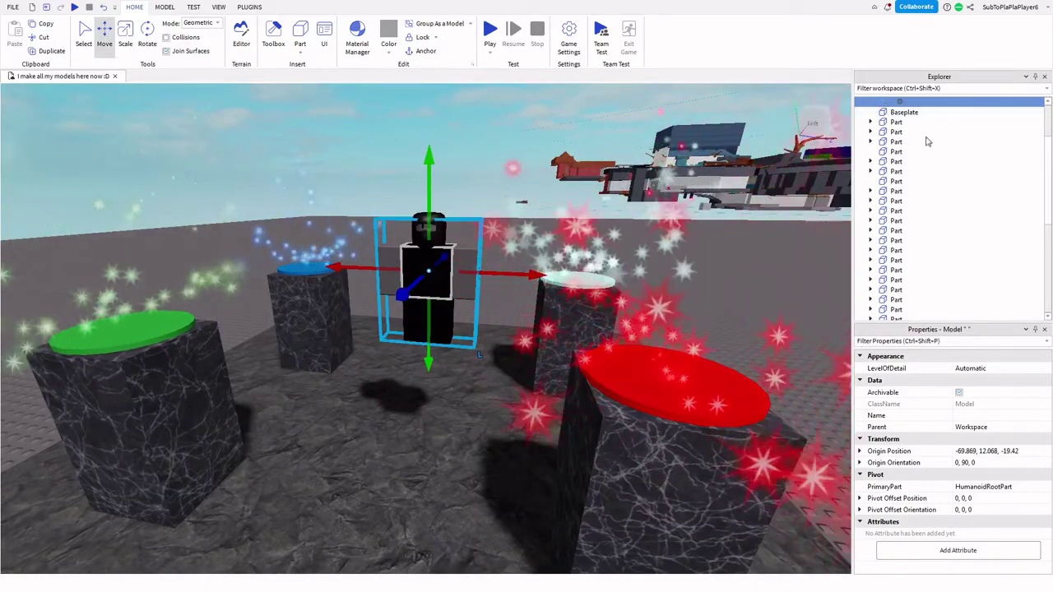
{"action": "left_click", "coordinate": [869, 101]}
{"action": "left_click", "coordinate": [917, 201]}
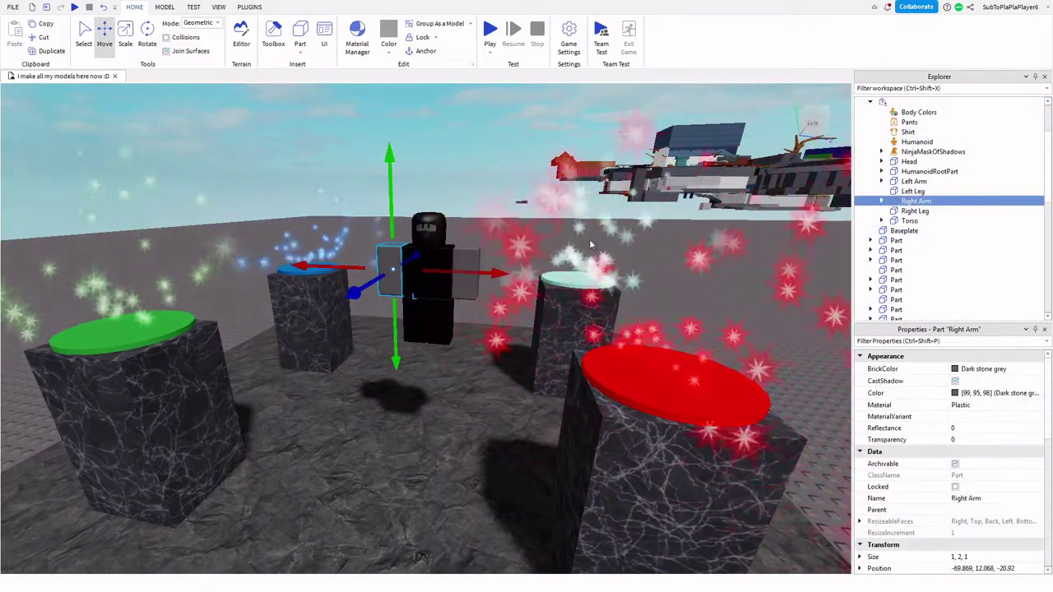
{"action": "left_click", "coordinate": [147, 34]}
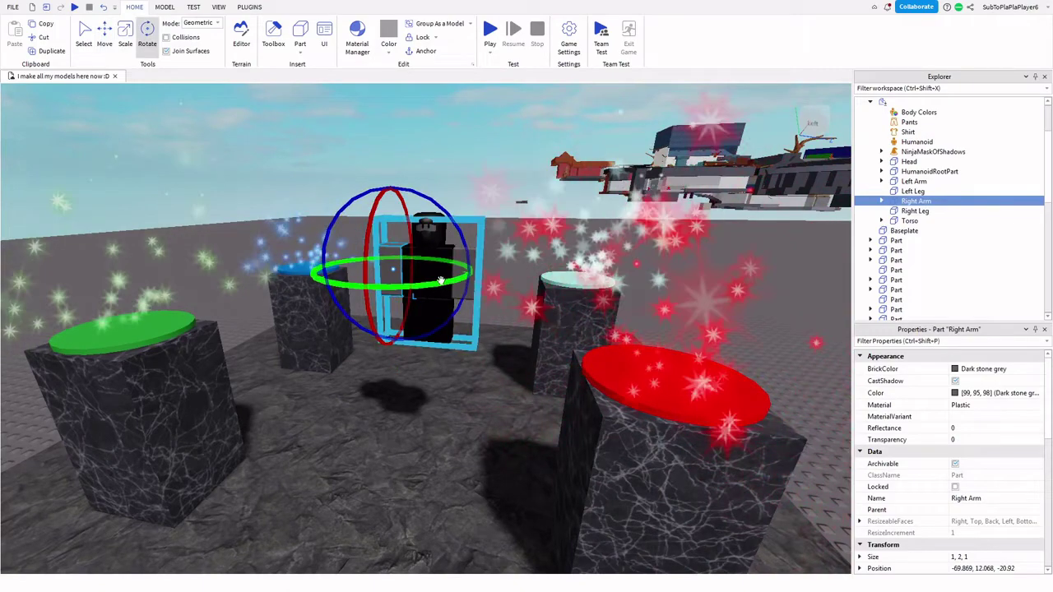
{"action": "left_click", "coordinate": [106, 36]}
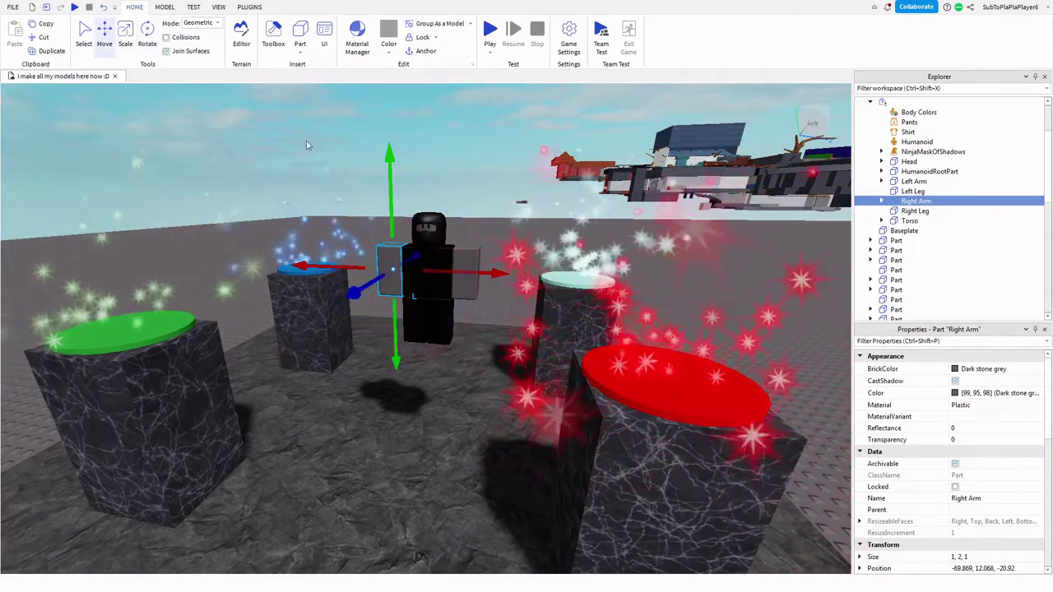
{"action": "left_click_drag", "start_coordinate": [390, 158], "coordinate": [383, 123]}
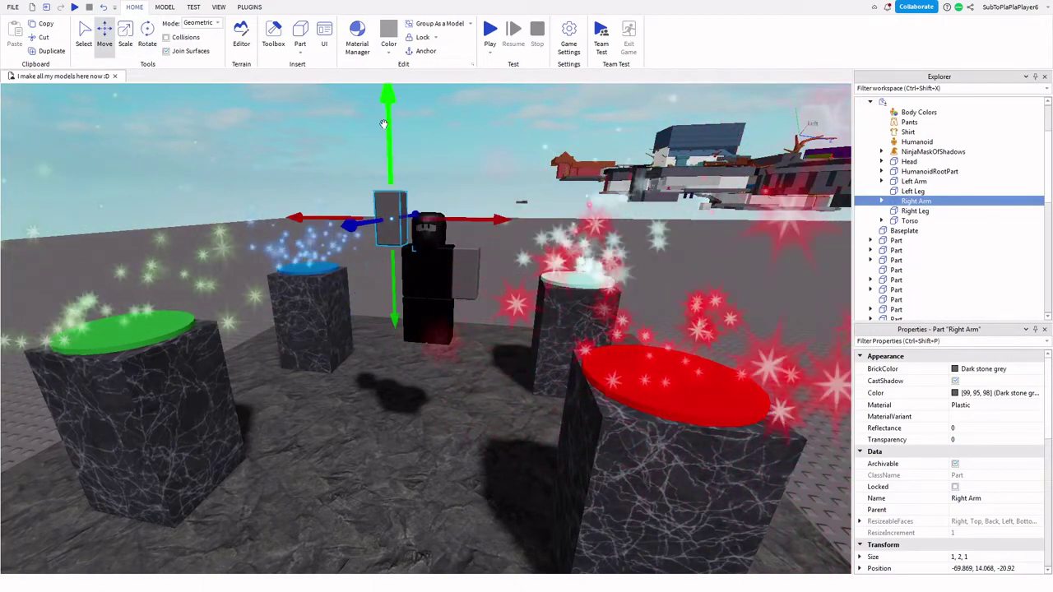
{"action": "left_click", "coordinate": [148, 32]}
{"action": "mouse_move", "coordinate": [456, 255]}
{"action": "left_mouse_down"}
{"action": "mouse_move", "coordinate": [435, 299]}
{"action": "mouse_move", "coordinate": [331, 312]}
{"action": "left_mouse_up"}
{"action": "left_click_drag", "start_coordinate": [282, 278], "coordinate": [284, 278]}
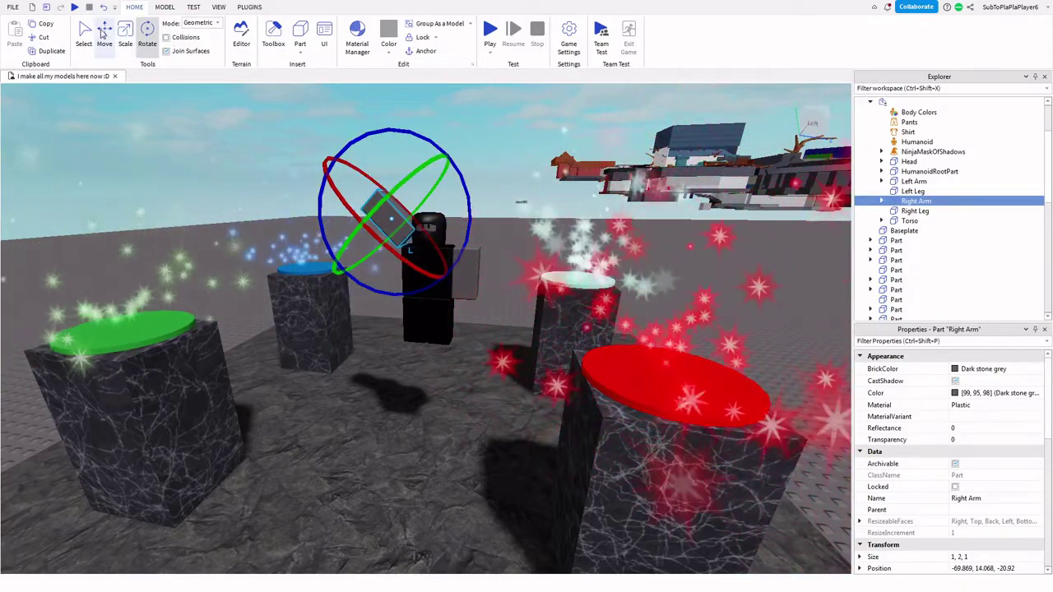
- Try to fit the tilted right arm to the shoulder at about -69.869, 13.361, -20.213
{"action": "key", "text": "ctrl+2"}
{"action": "left_click_drag", "start_coordinate": [362, 254], "coordinate": [346, 273]}
{"action": "left_click_drag", "start_coordinate": [427, 281], "coordinate": [455, 264]}
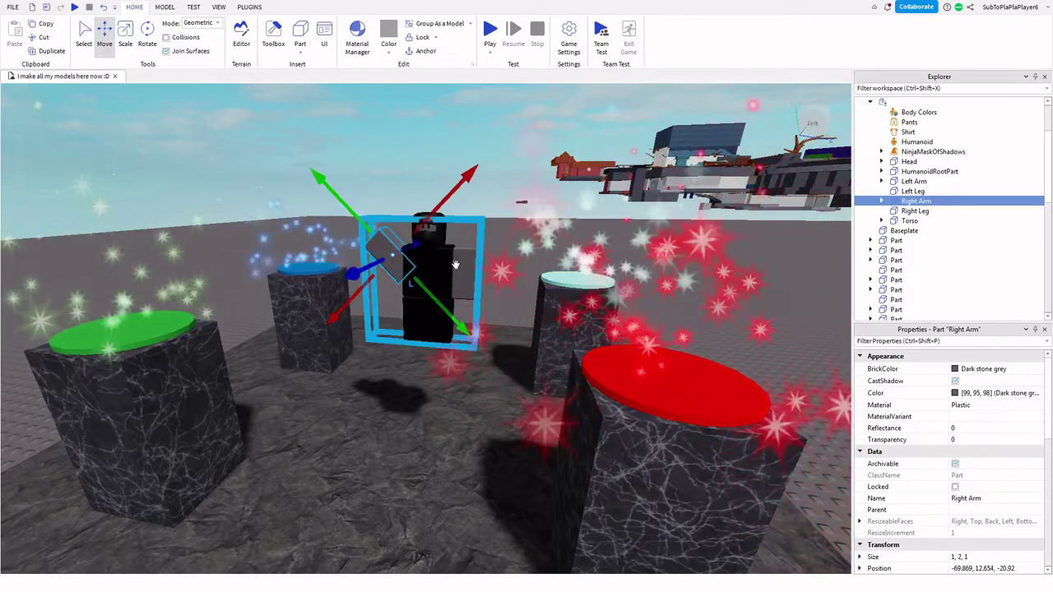
{"action": "left_click_drag", "start_coordinate": [439, 199], "coordinate": [386, 191]}
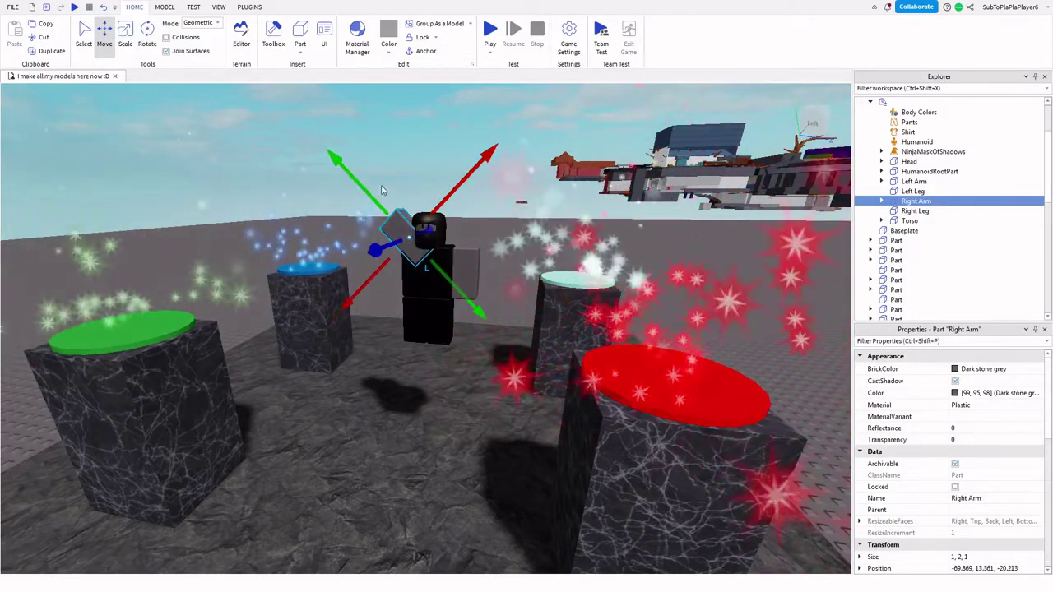
{"action": "left_click", "coordinate": [393, 230]}
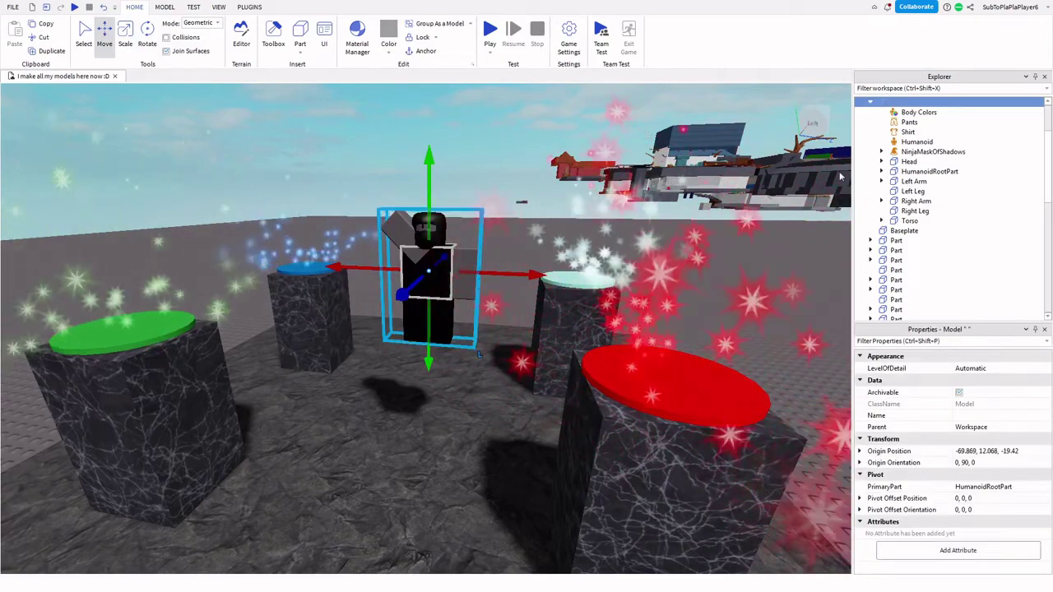
- Tilt the character's right arm outward 45 degrees from its original pose and move it to about -69.869, 13.482, -20.92
{"action": "left_click", "coordinate": [915, 200]}
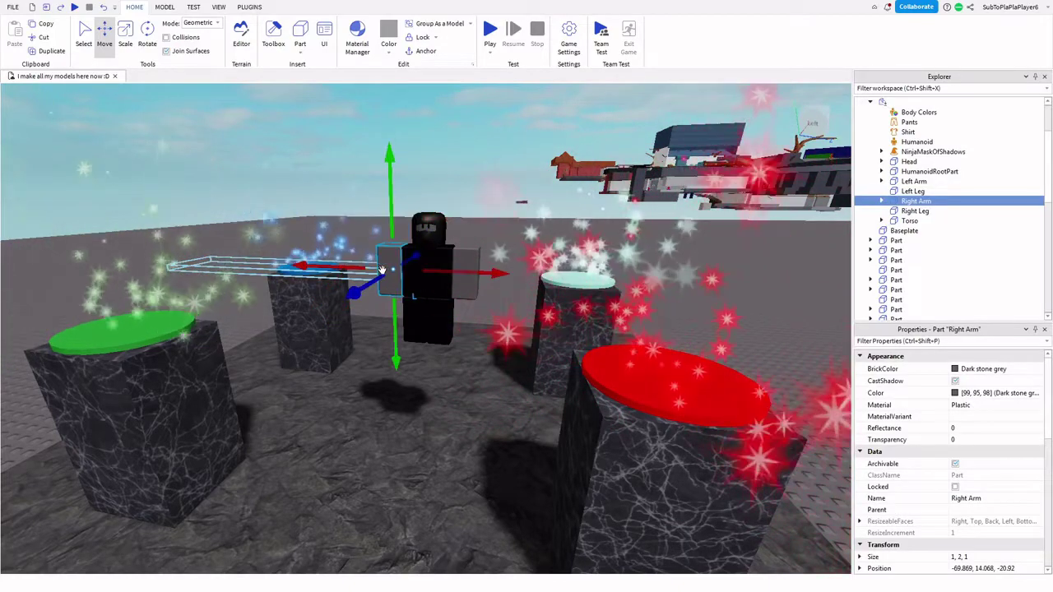
{"action": "left_click", "coordinate": [147, 48]}
{"action": "left_click_drag", "start_coordinate": [470, 289], "coordinate": [469, 283]}
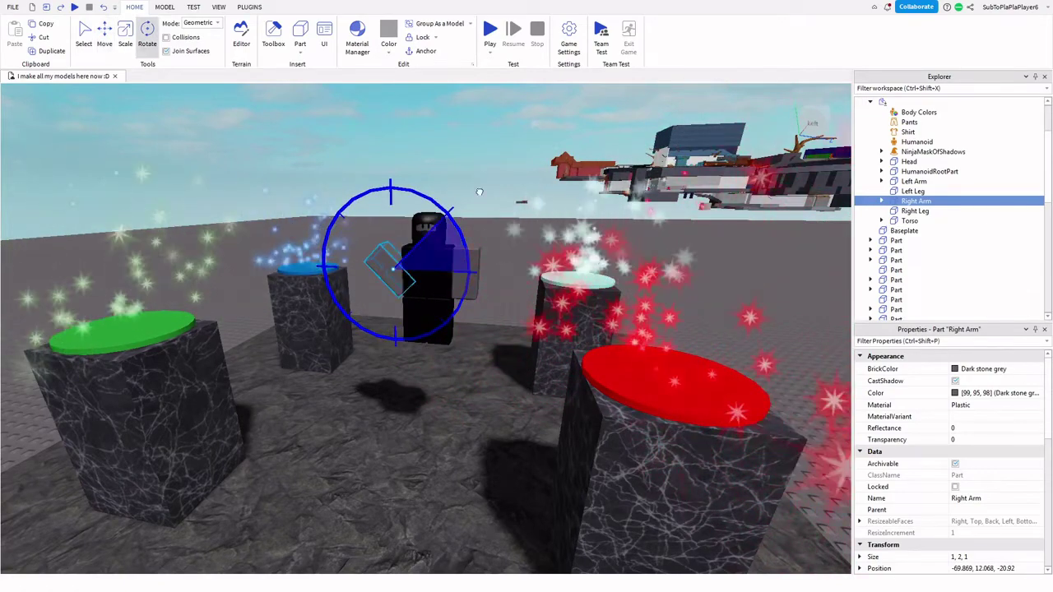
{"action": "left_click", "coordinate": [104, 37]}
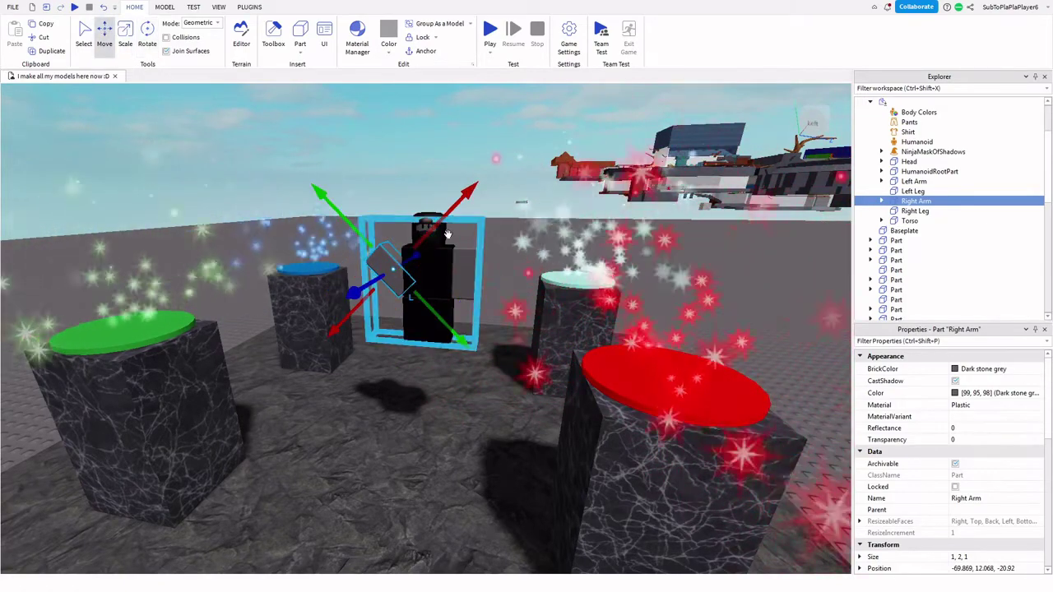
{"action": "left_click_drag", "start_coordinate": [323, 195], "coordinate": [329, 201]}
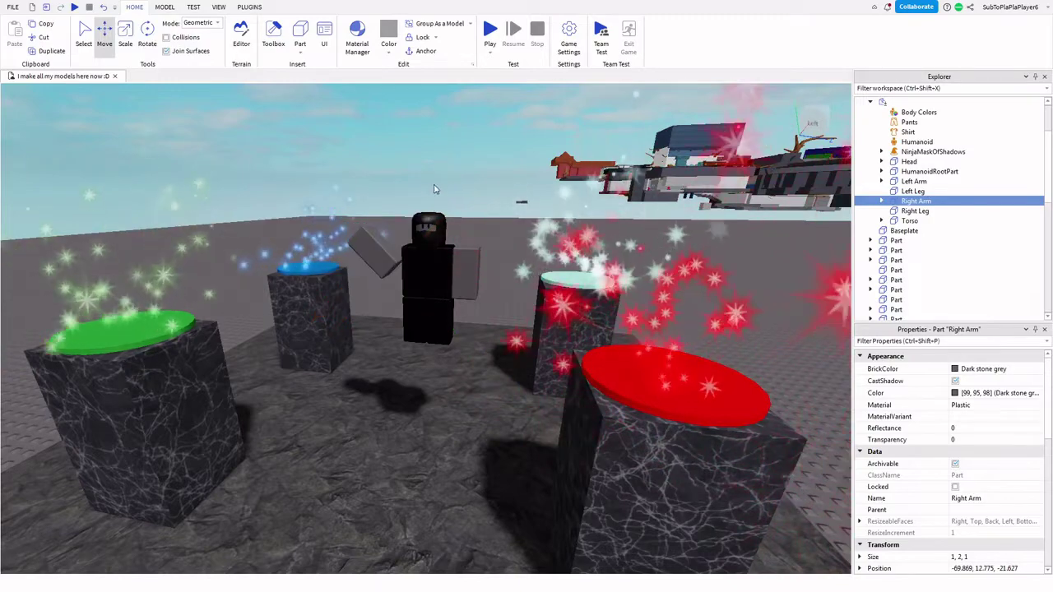
{"action": "left_click", "coordinate": [423, 247]}
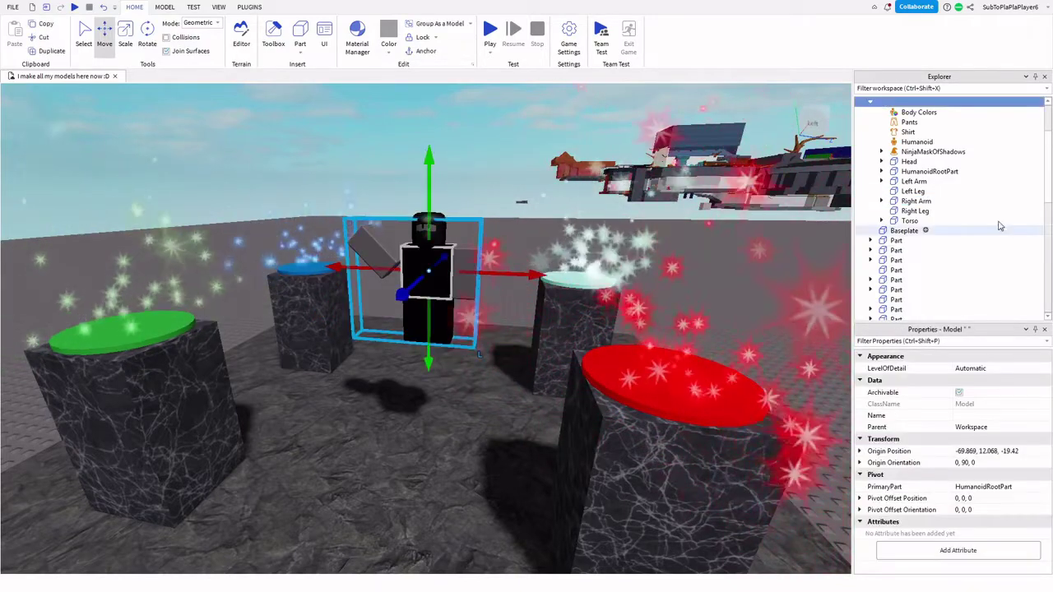
{"action": "left_click", "coordinate": [932, 191]}
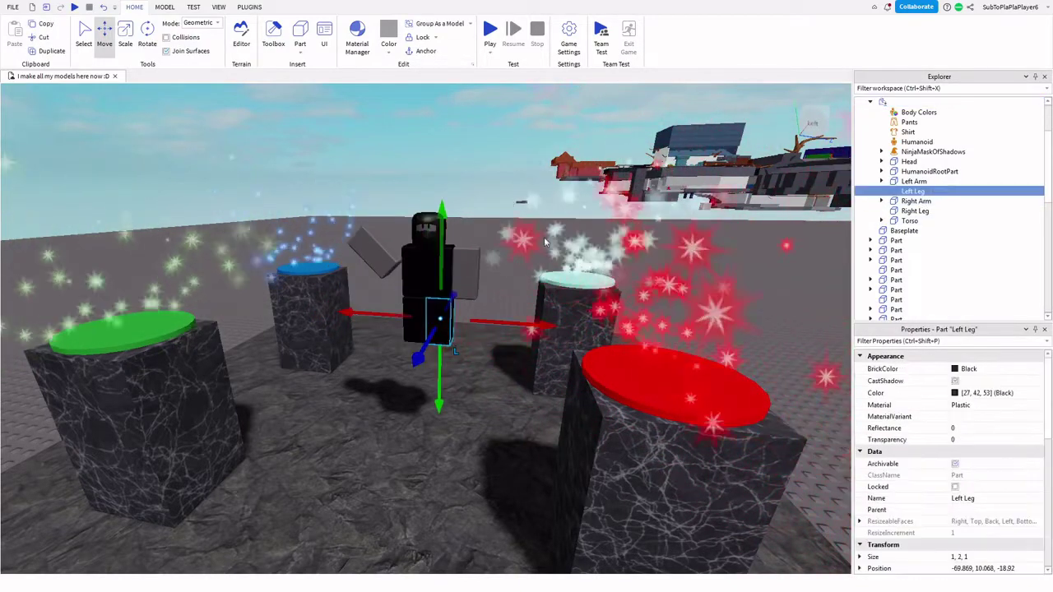
{"action": "left_click", "coordinate": [917, 201]}
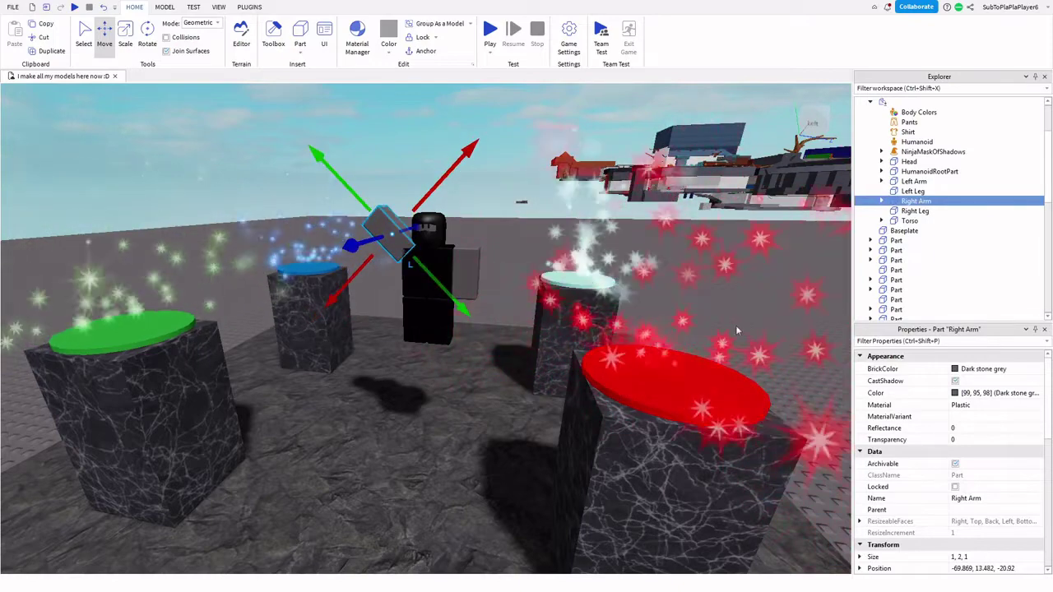
- Set the BrickColor of the character's Torso to White
{"action": "right_click_drag", "start_coordinate": [568, 245], "coordinate": [538, 237]}
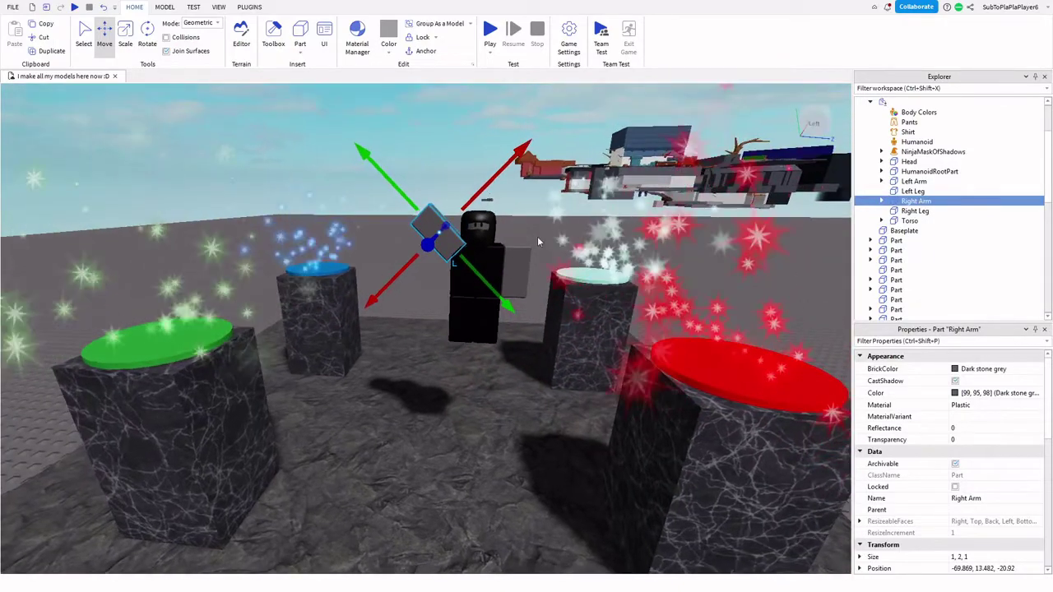
{"action": "left_click", "coordinate": [910, 221]}
{"action": "left_click", "coordinate": [956, 370]}
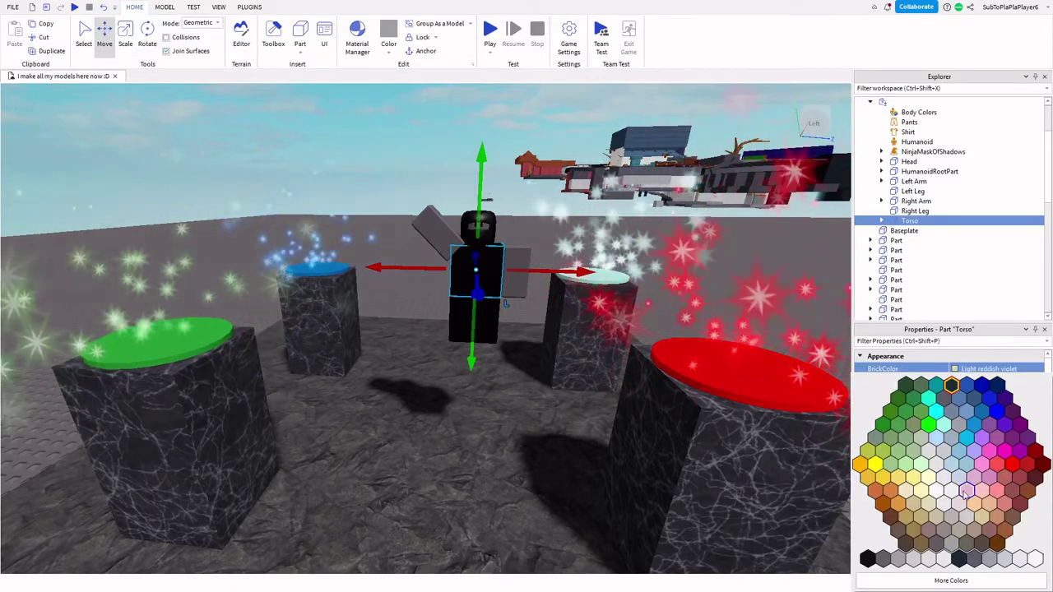
{"action": "left_click", "coordinate": [943, 481]}
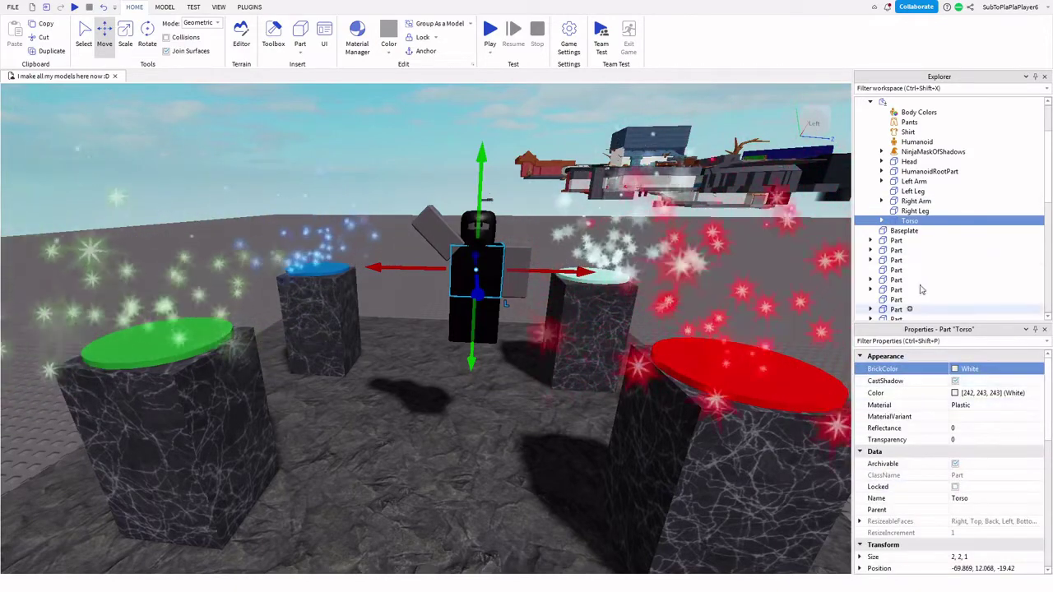
- Check the Color3 setting of the roblox decal inside the character's Torso and leave it as it is
{"action": "left_click", "coordinate": [904, 230]}
{"action": "left_click", "coordinate": [881, 220]}
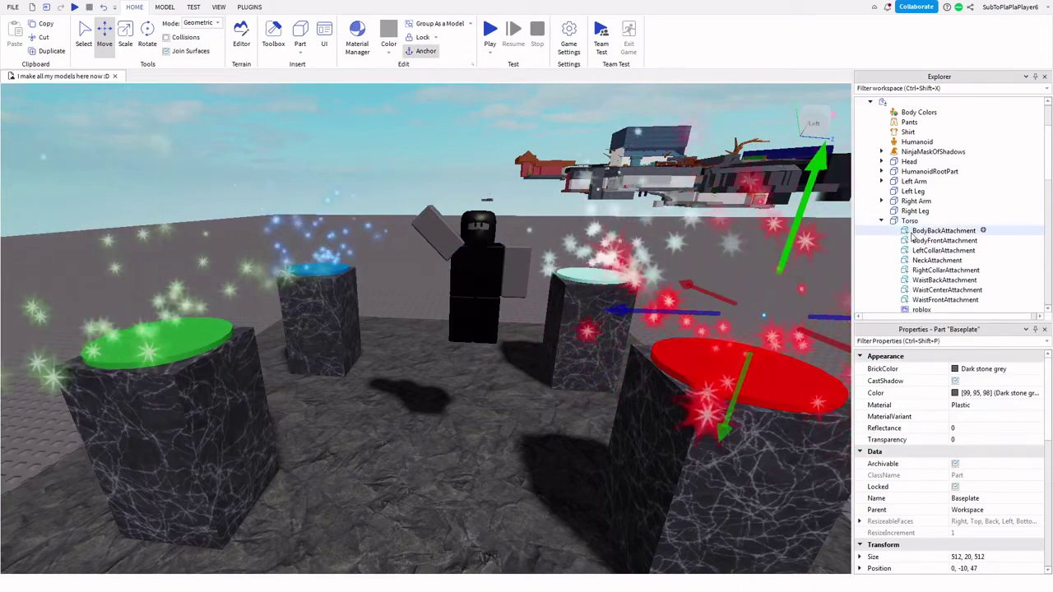
{"action": "scroll", "coordinate": [911, 237], "scroll_direction": "down", "scroll_amount": 3}
{"action": "scroll", "coordinate": [934, 260], "scroll_direction": "down", "scroll_amount": 2}
{"action": "left_click", "coordinate": [922, 225]}
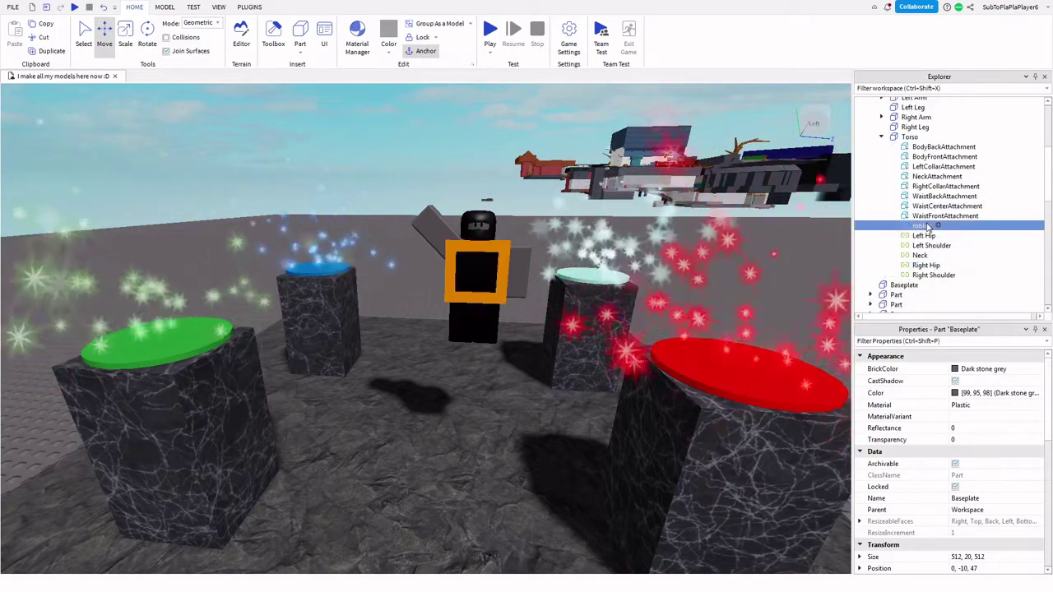
{"action": "left_click", "coordinate": [958, 370]}
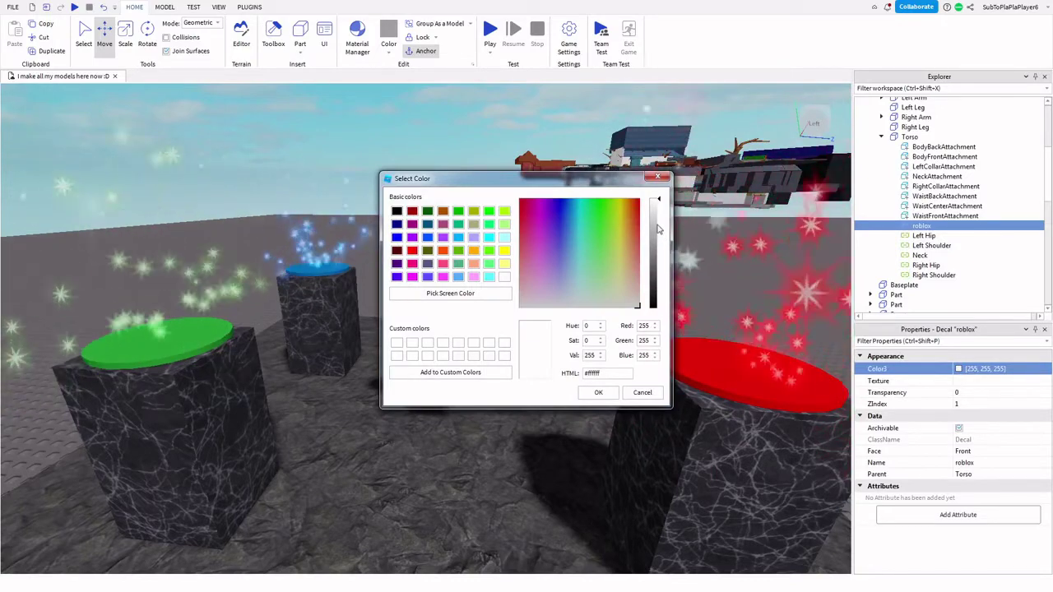
{"action": "left_click", "coordinate": [598, 393]}
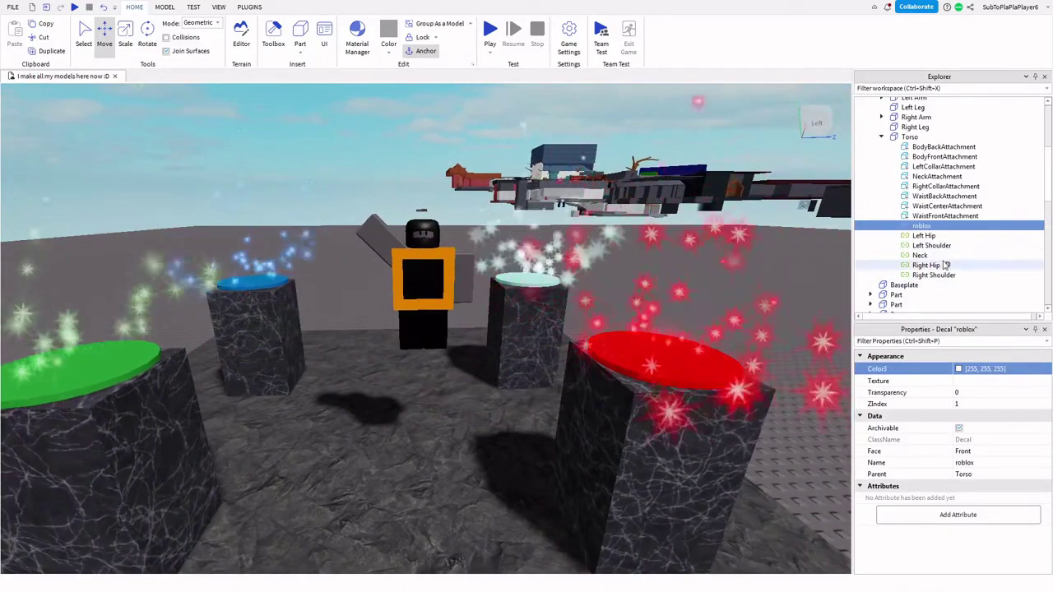
{"action": "left_click", "coordinate": [942, 197]}
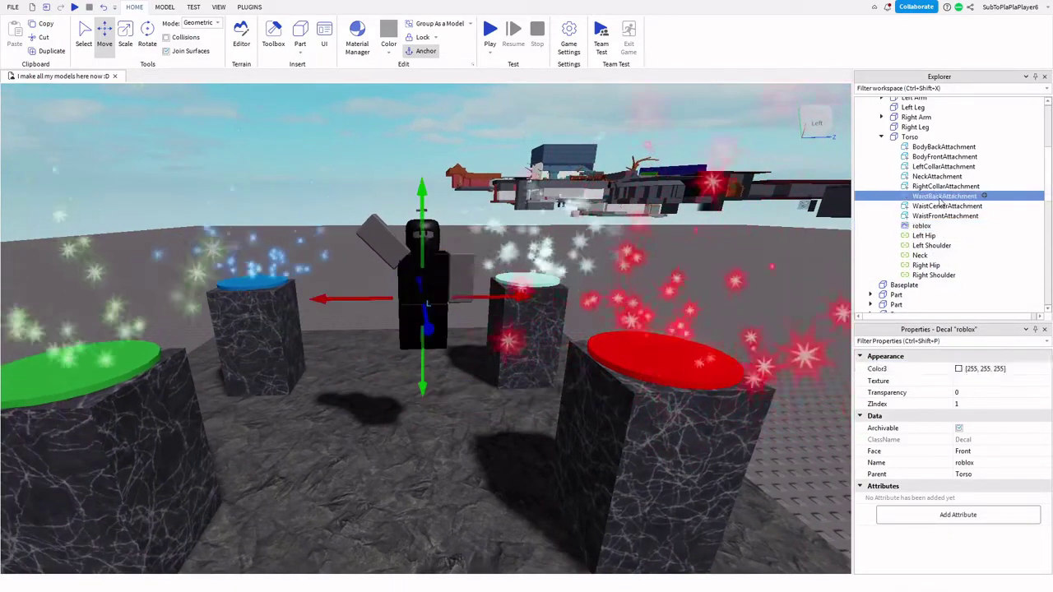
{"action": "left_click", "coordinate": [882, 138]}
{"action": "scroll", "coordinate": [935, 164], "scroll_direction": "up", "scroll_amount": 2}
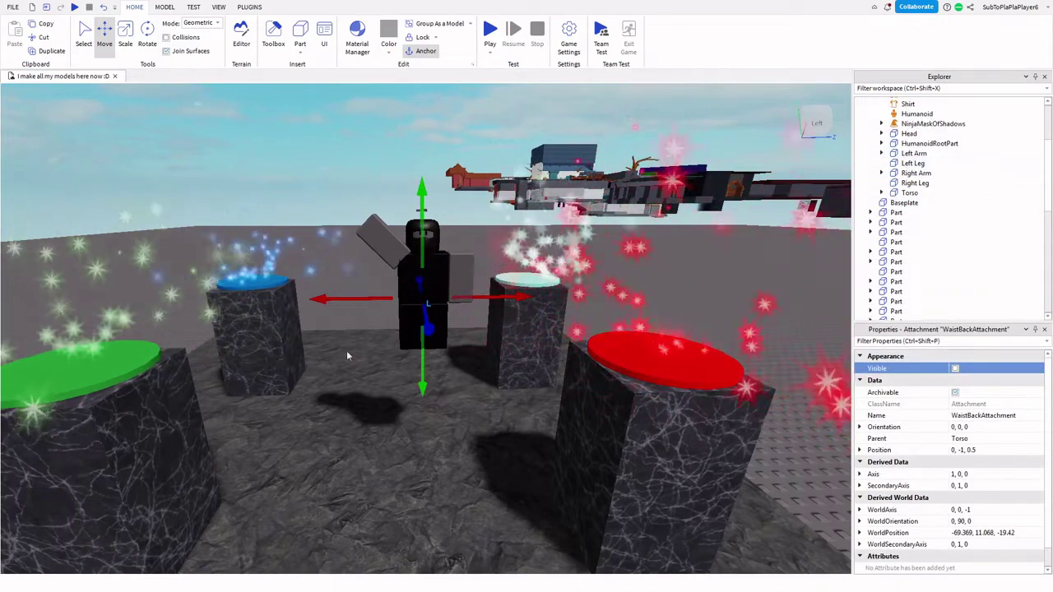
- Tilt the character's Left Arm outward 45 degrees and raise it to about -69.869, 13.482, -17.92, mirroring the right arm
{"action": "left_click", "coordinate": [923, 193]}
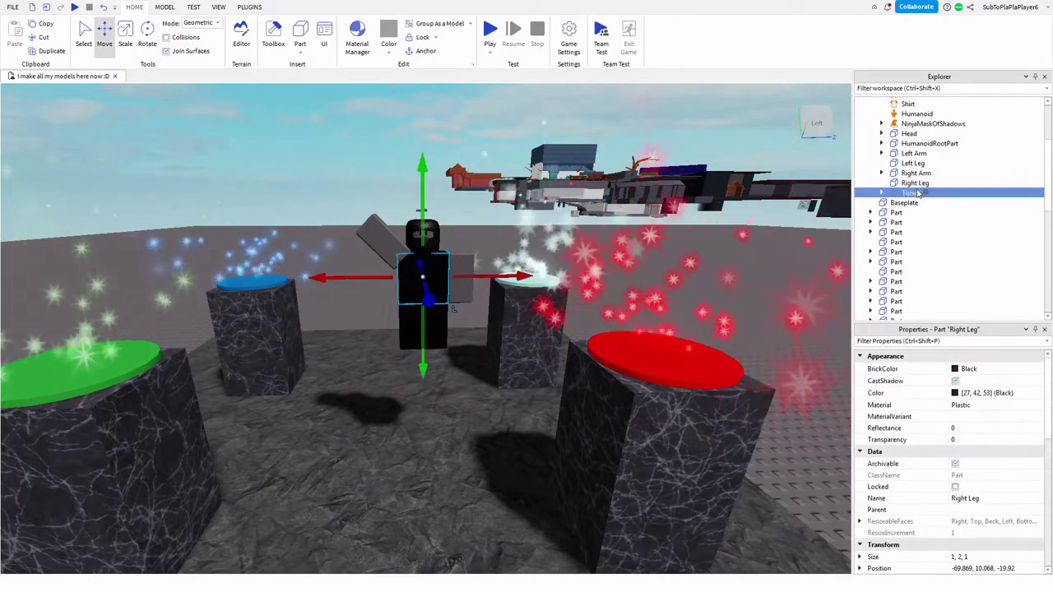
{"action": "left_click", "coordinate": [915, 187]}
{"action": "left_click", "coordinate": [913, 173]}
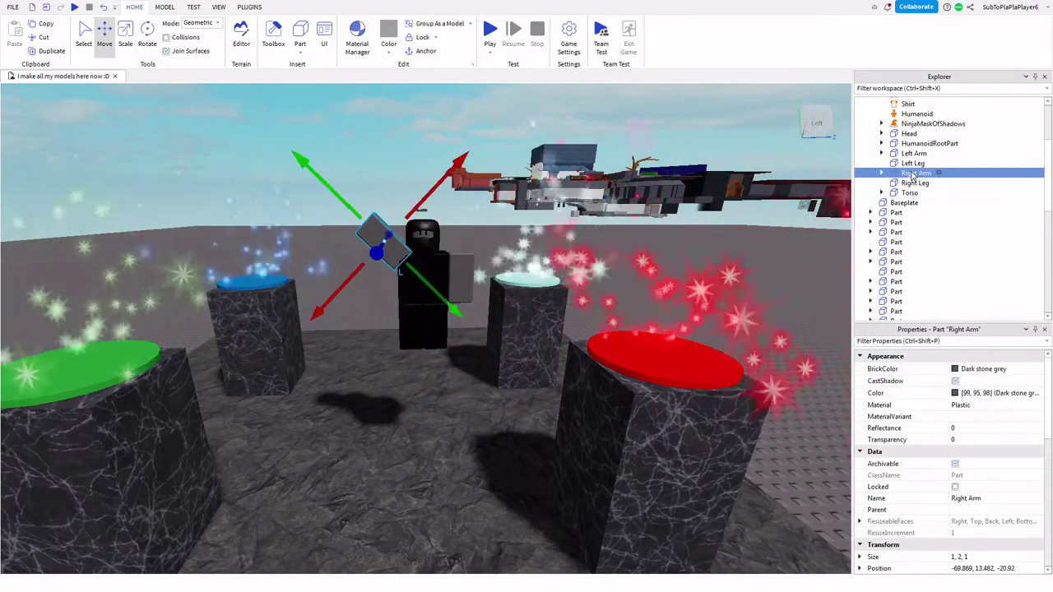
{"action": "left_click", "coordinate": [908, 163]}
{"action": "left_click", "coordinate": [906, 154]}
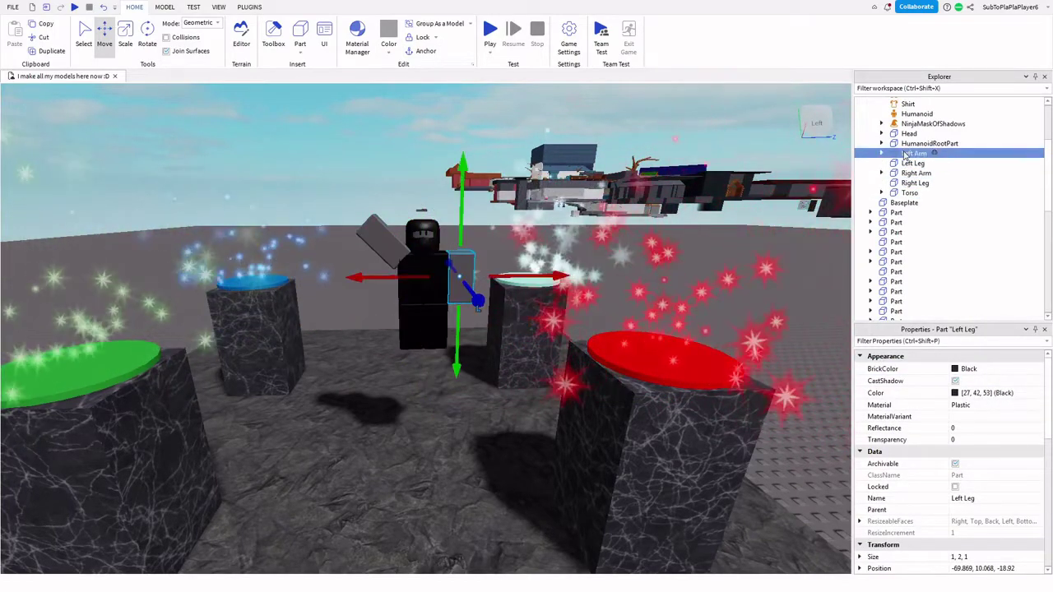
{"action": "left_click", "coordinate": [149, 45]}
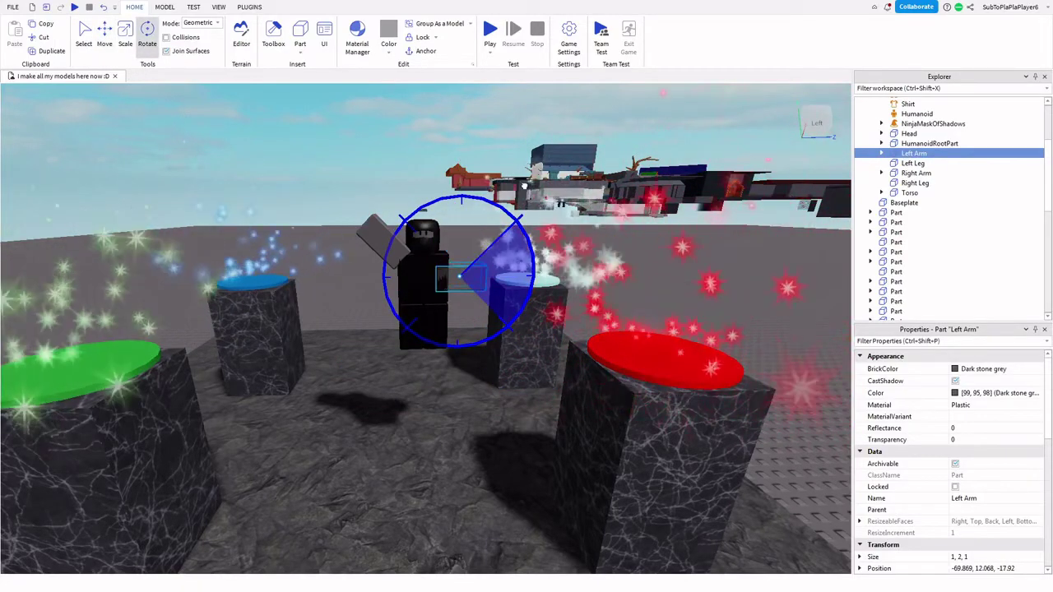
{"action": "left_click", "coordinate": [105, 45]}
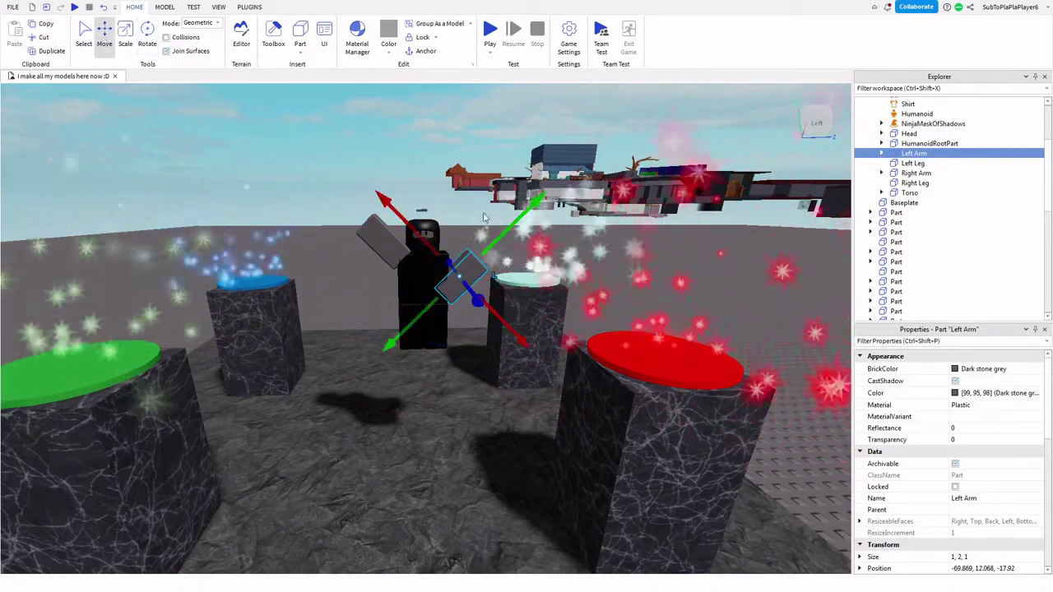
{"action": "left_click_drag", "start_coordinate": [500, 202], "coordinate": [498, 202]}
{"action": "left_click_drag", "start_coordinate": [417, 192], "coordinate": [398, 171]}
{"action": "right_click_drag", "start_coordinate": [658, 305], "coordinate": [603, 315]}
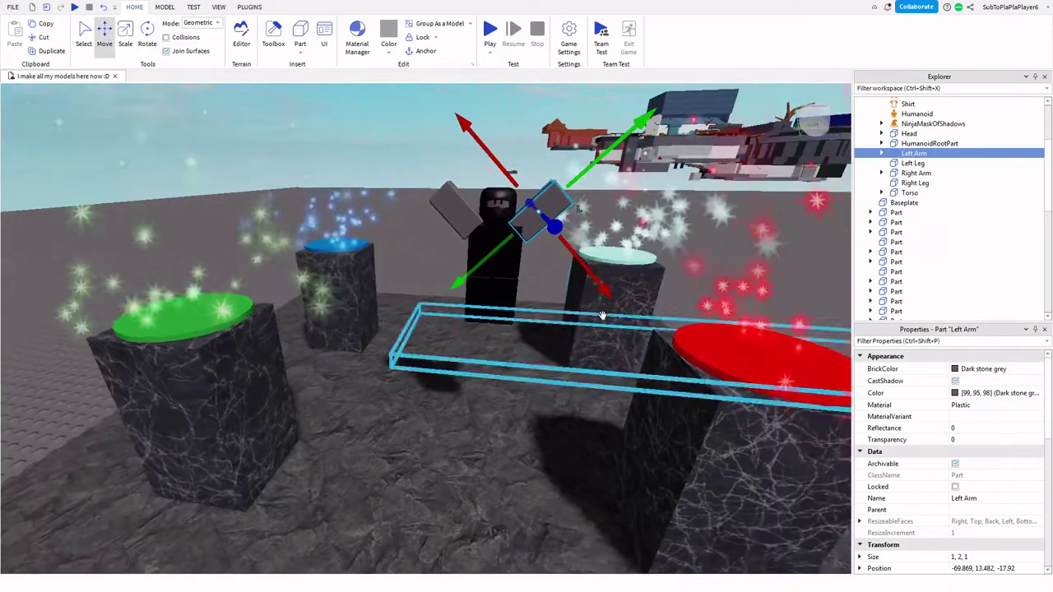
- Tilt the character's Left Leg outward by about 45 degrees
{"action": "left_click", "coordinate": [917, 173]}
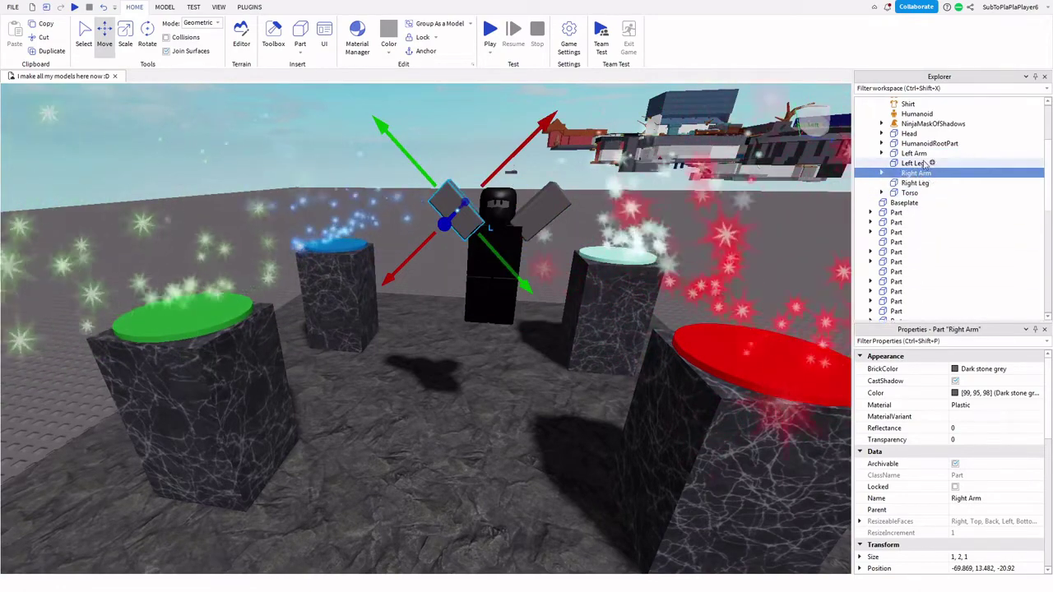
{"action": "key", "text": "ctrl+4"}
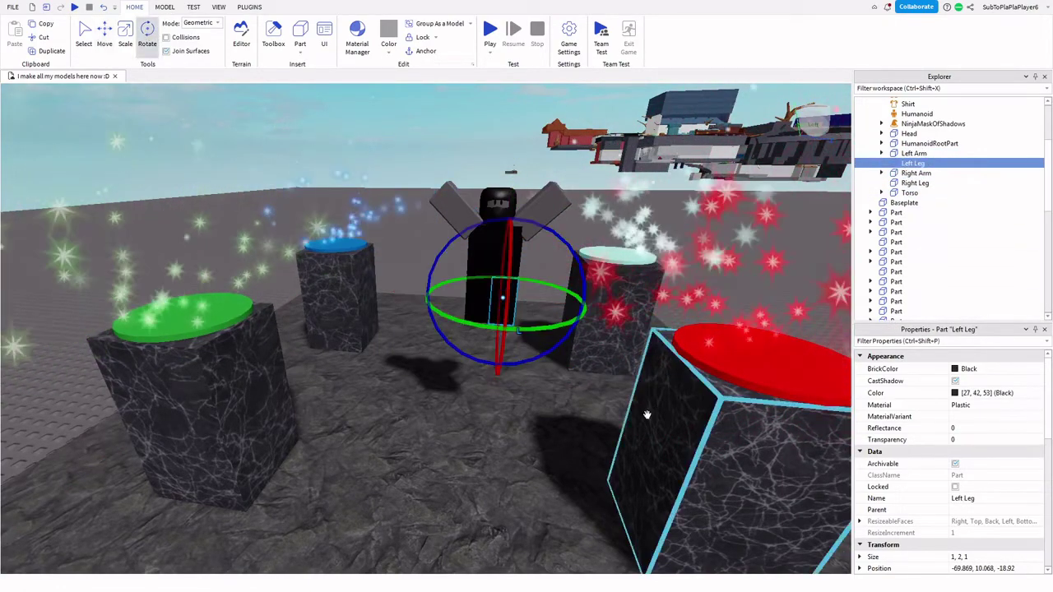
{"action": "left_click_drag", "start_coordinate": [556, 354], "coordinate": [568, 346]}
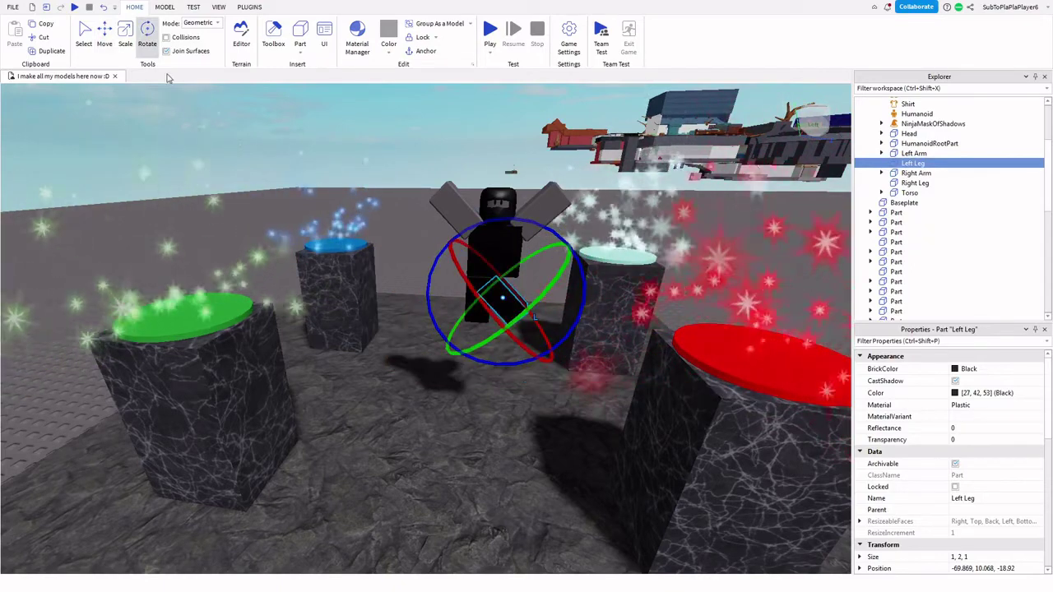
{"action": "left_click", "coordinate": [104, 37]}
{"action": "left_click", "coordinate": [574, 255]}
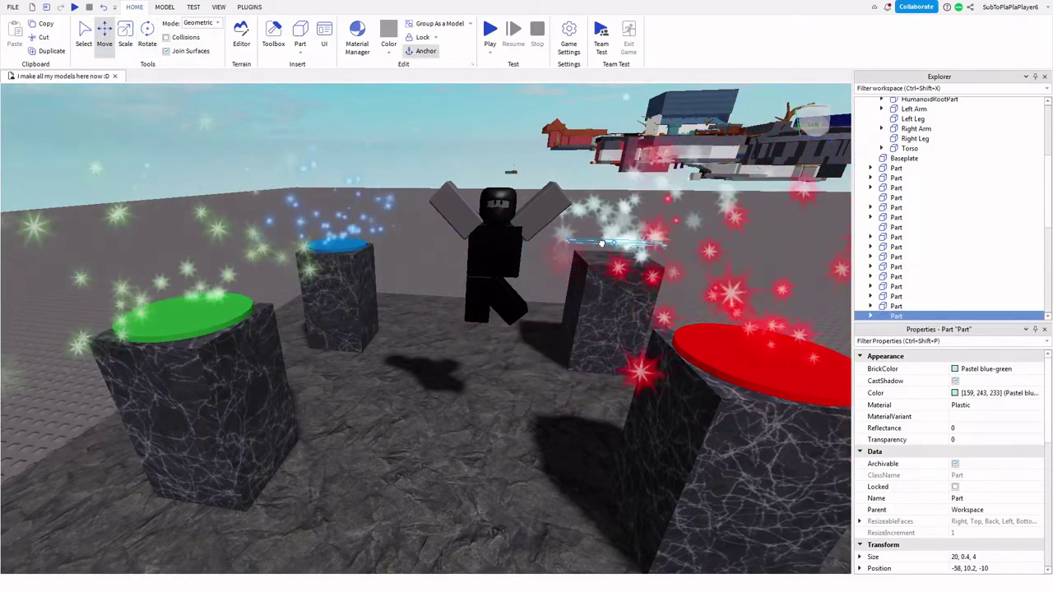
{"action": "key", "text": "ctrl+z"}
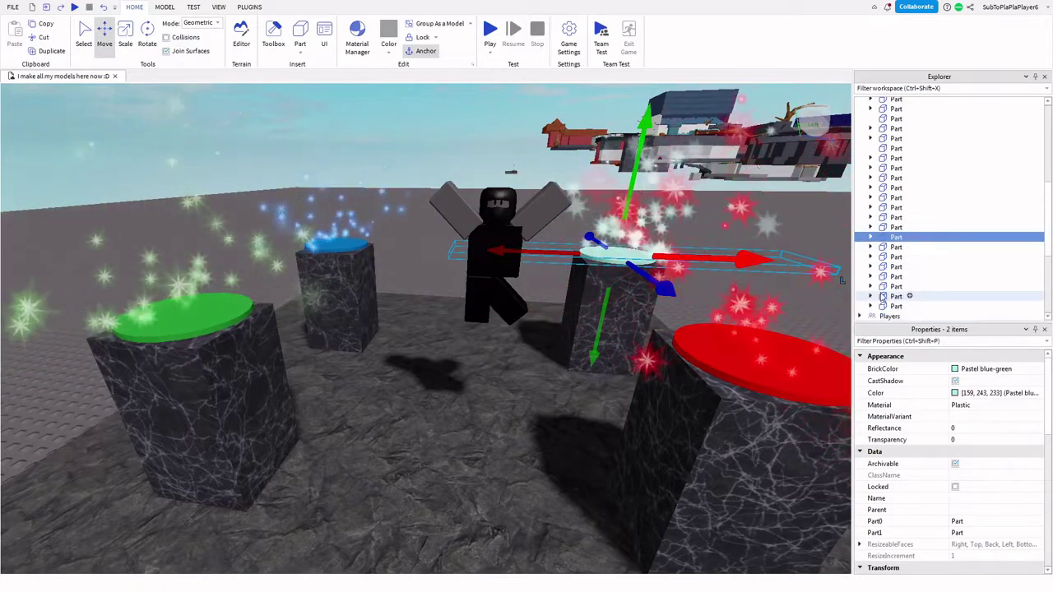
- Move the tilted Left Leg outward and up along its own axis to about -69.869, 10.775, -18.213
{"action": "scroll", "coordinate": [876, 276], "scroll_direction": "up", "scroll_amount": 3}
{"action": "left_click", "coordinate": [576, 259]}
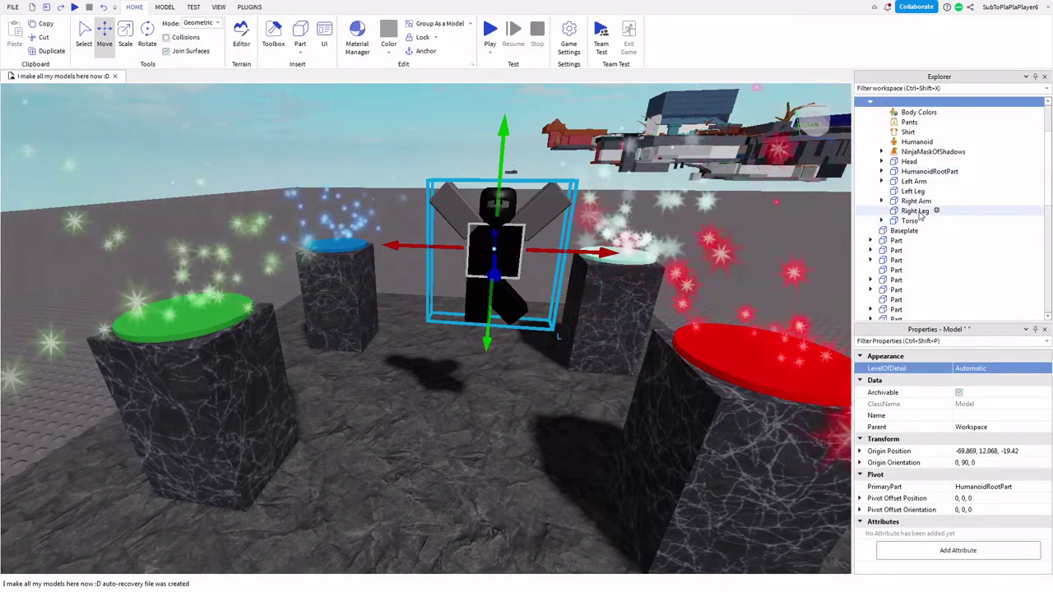
{"action": "left_click", "coordinate": [915, 211]}
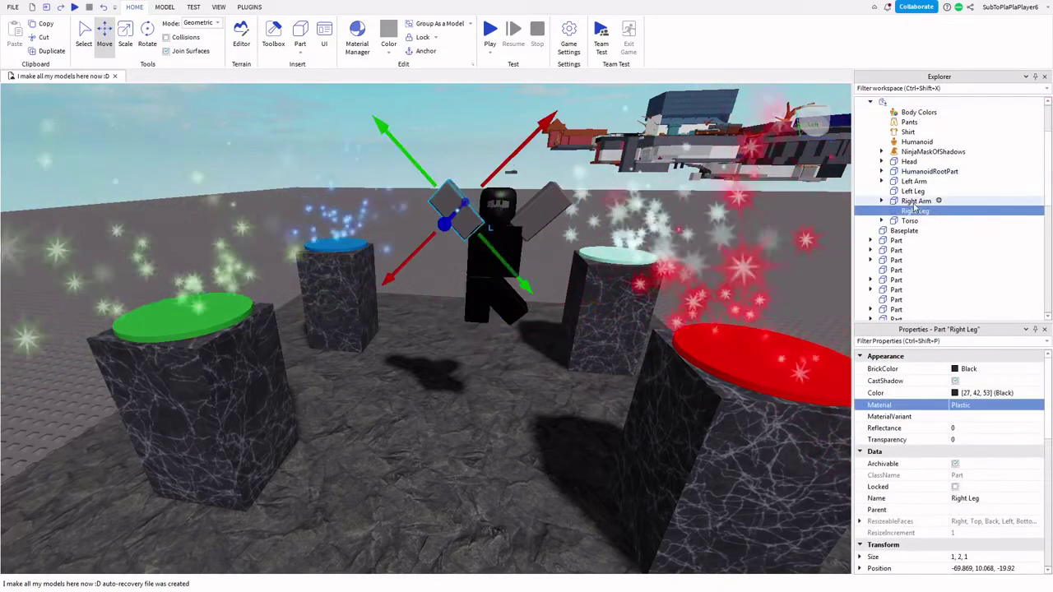
{"action": "left_click", "coordinate": [909, 192]}
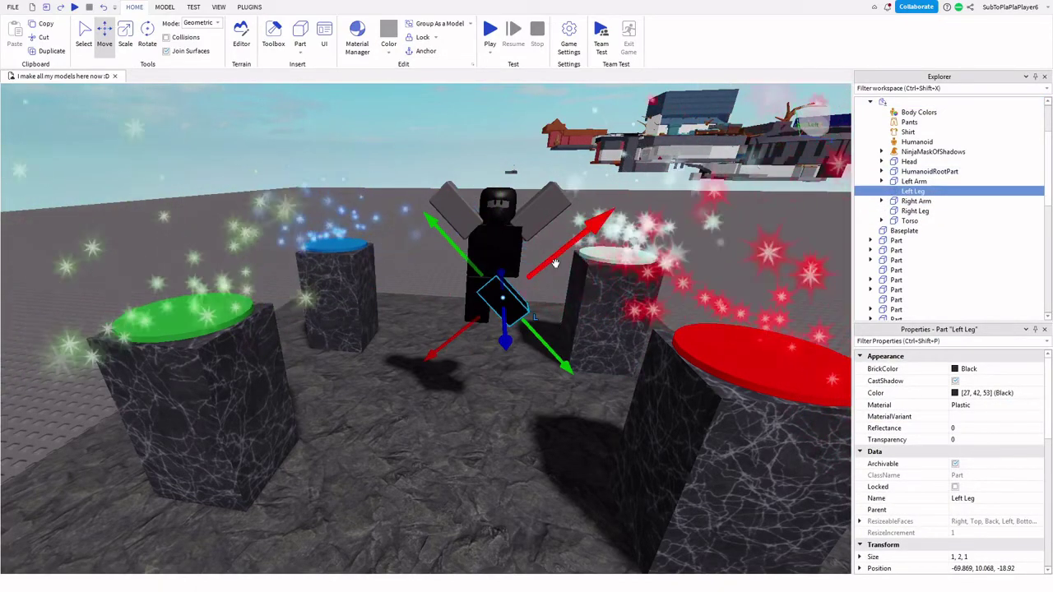
{"action": "left_click_drag", "start_coordinate": [556, 263], "coordinate": [592, 246]}
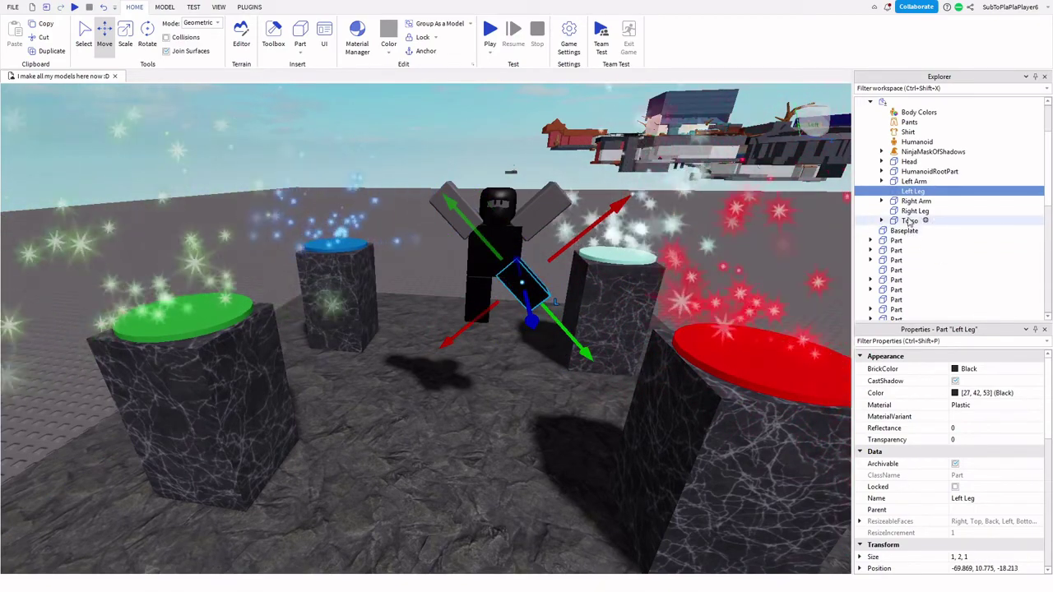
- Tilt the character's Right Leg outward by about 45 degrees and move it up against the torso, mirroring the left leg
{"action": "left_click", "coordinate": [488, 297]}
{"action": "left_click", "coordinate": [151, 45]}
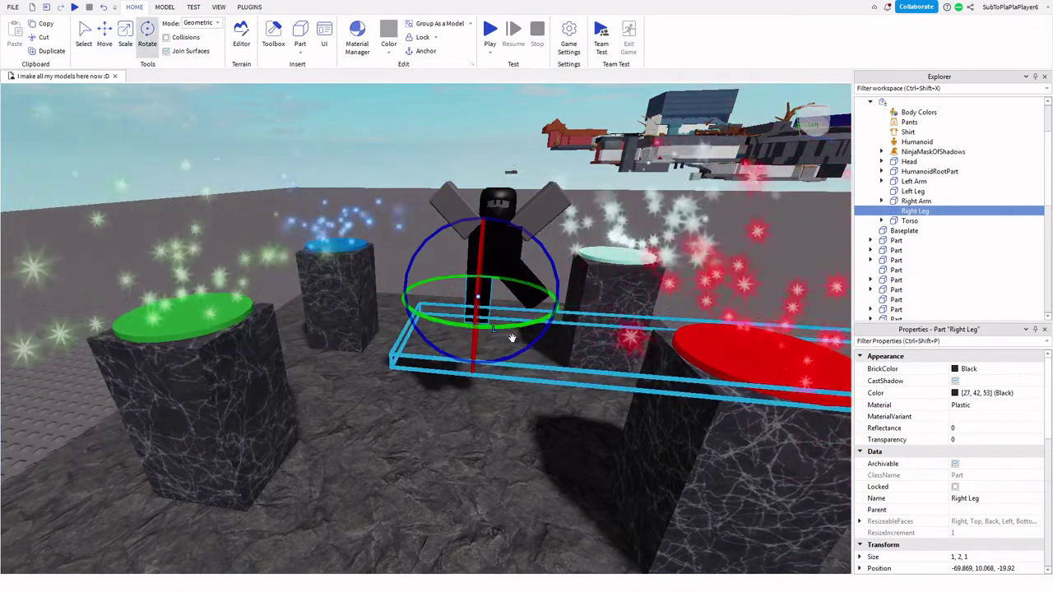
{"action": "left_click_drag", "start_coordinate": [518, 350], "coordinate": [457, 356]}
{"action": "left_click", "coordinate": [104, 37]}
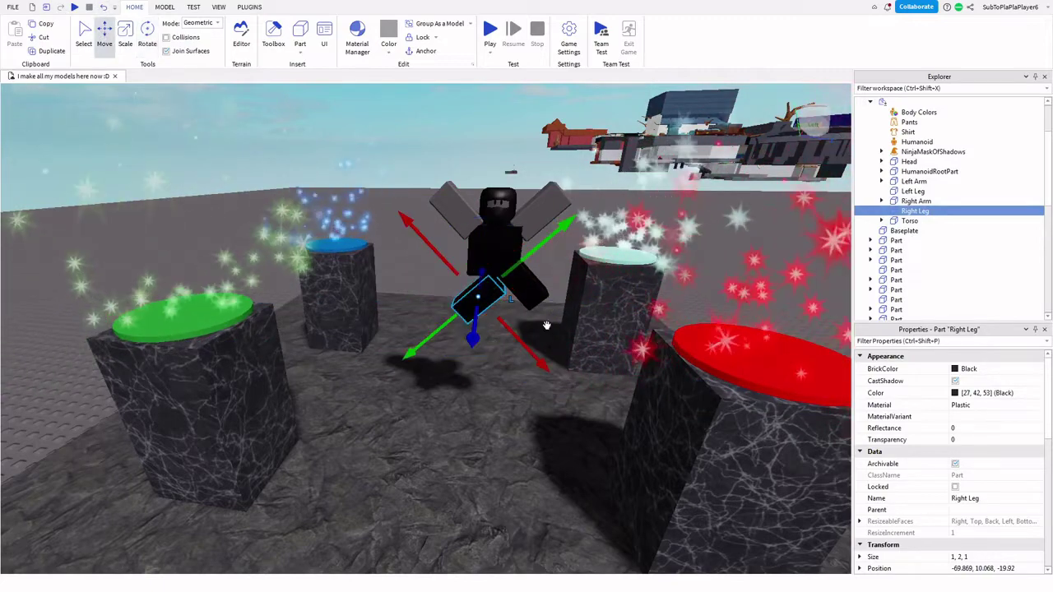
{"action": "right_click_drag", "start_coordinate": [431, 257], "coordinate": [460, 197]}
{"action": "left_click", "coordinate": [542, 193]}
{"action": "right_click_drag", "start_coordinate": [543, 192], "coordinate": [477, 296]}
{"action": "scroll", "coordinate": [472, 247], "scroll_direction": "up", "scroll_amount": 3}
{"action": "scroll", "coordinate": [613, 305], "scroll_direction": "down", "scroll_amount": 1}
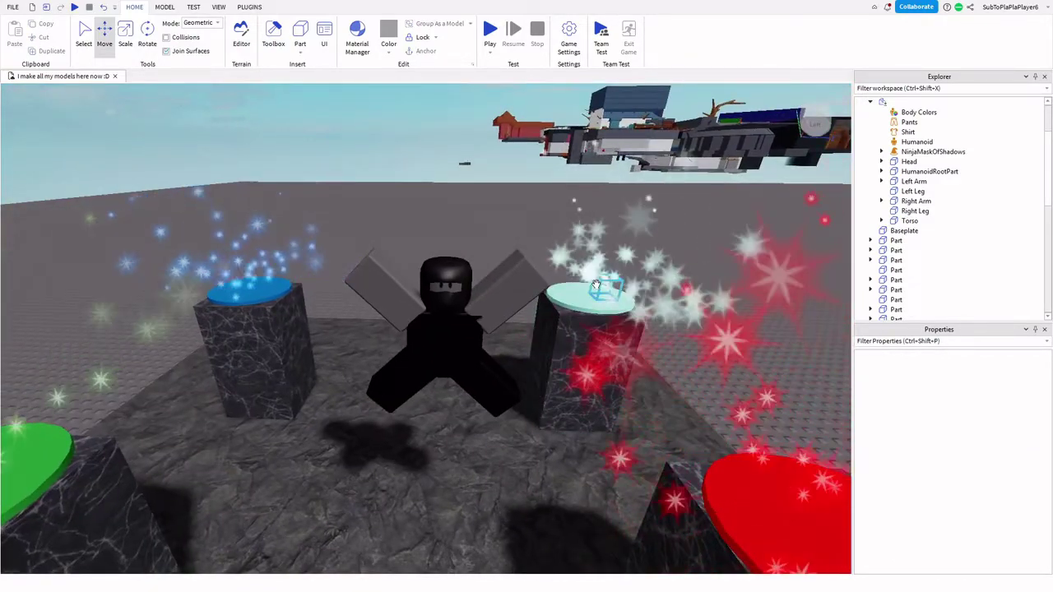
- Duplicate the transparent sparkle part on the pastel blue-green pillar and place the copy on the character's head at about -69.869, 14.568, -18.92
{"action": "left_click", "coordinate": [609, 303]}
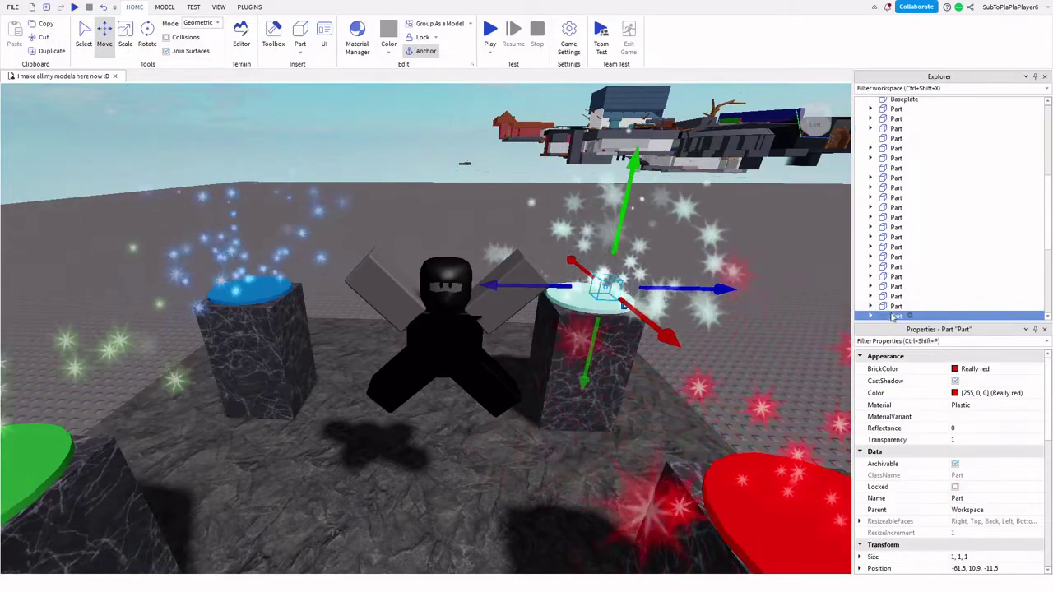
{"action": "right_click", "coordinate": [894, 314]}
{"action": "left_click", "coordinate": [919, 54]}
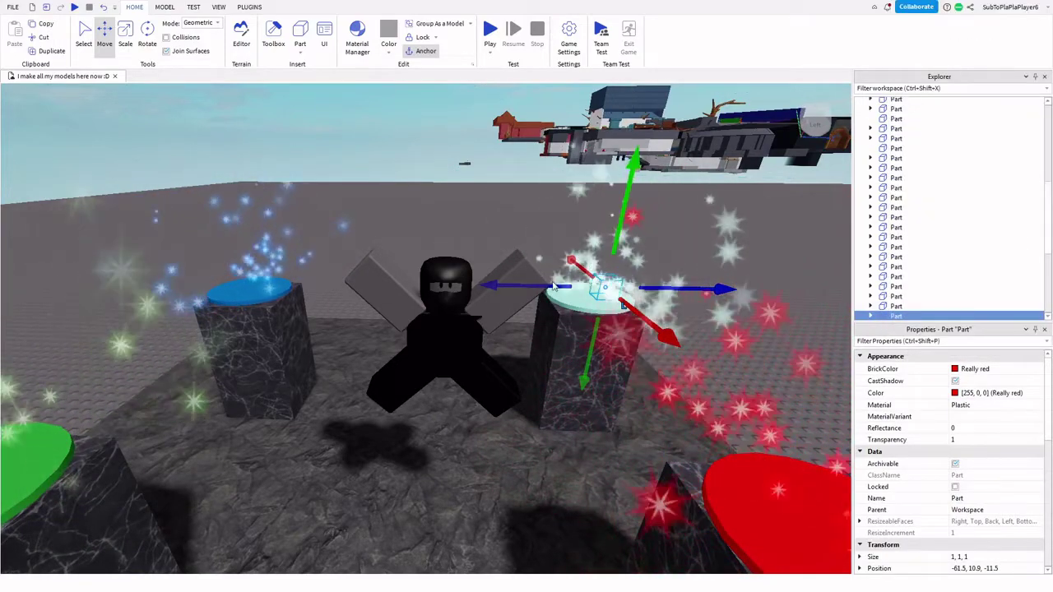
{"action": "left_click_drag", "start_coordinate": [530, 286], "coordinate": [390, 283]}
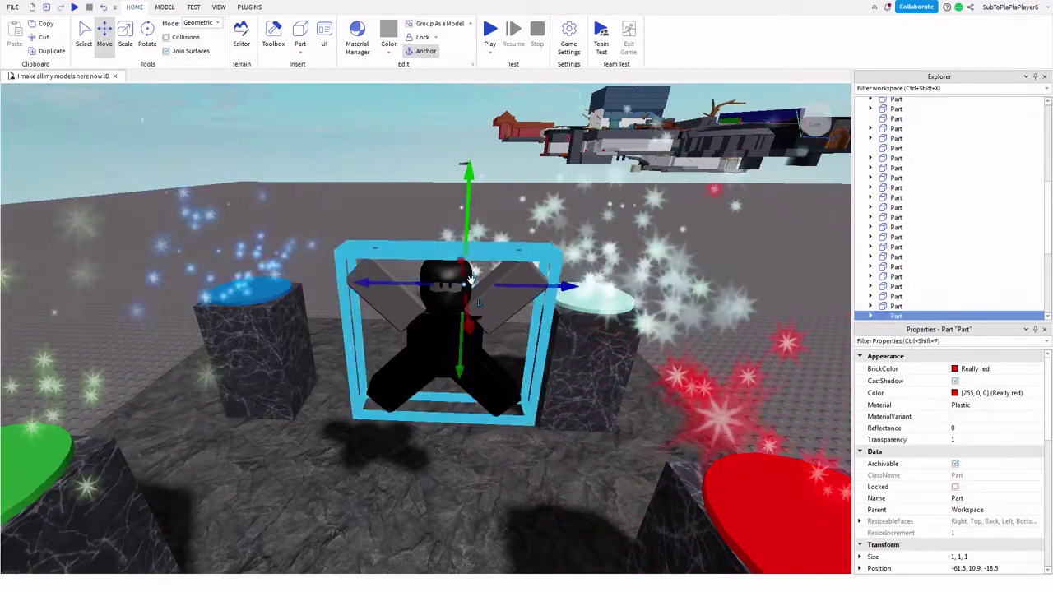
{"action": "left_click", "coordinate": [84, 36]}
{"action": "right_click_drag", "start_coordinate": [486, 156], "coordinate": [484, 135]}
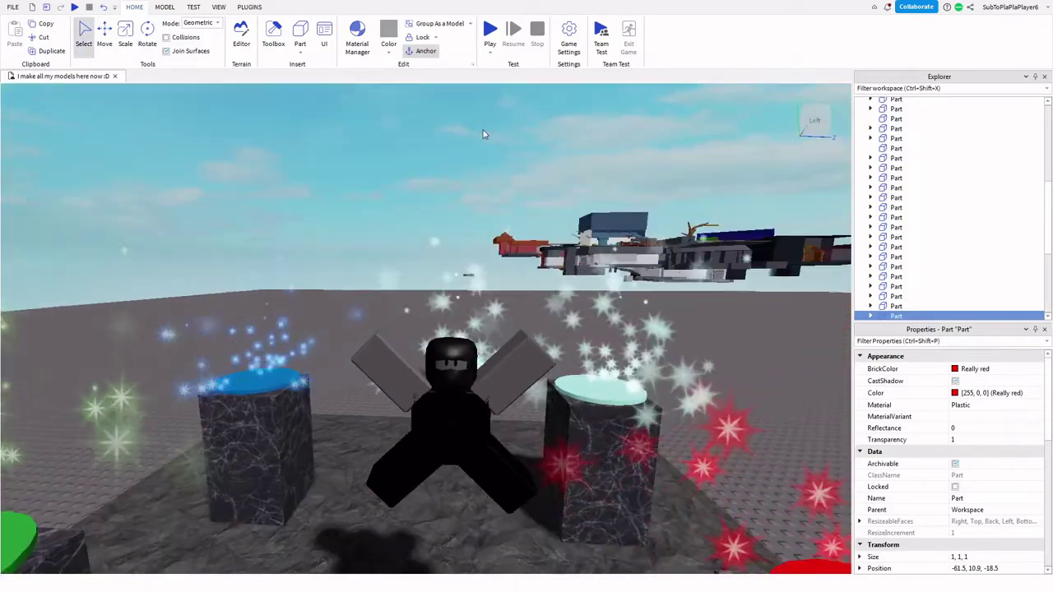
{"action": "scroll", "coordinate": [493, 182], "scroll_direction": "up", "scroll_amount": 2}
{"action": "right_click_drag", "start_coordinate": [492, 180], "coordinate": [568, 313]}
{"action": "scroll", "coordinate": [568, 314], "scroll_direction": "down", "scroll_amount": 4}
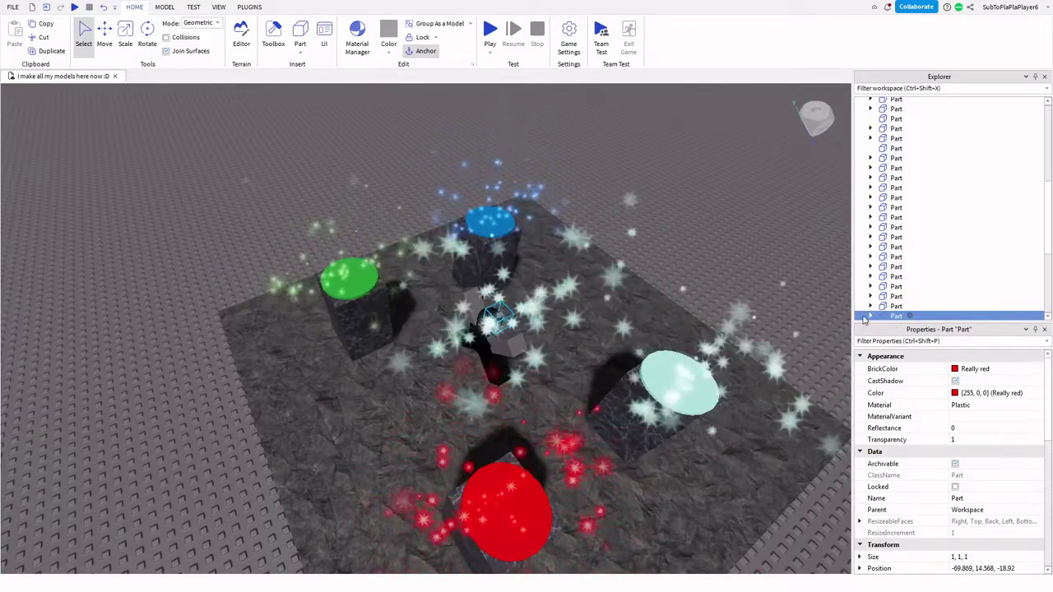
- Change the SparkleColor of the sparkles in the character's head part to a muted purple, about 111, 90, 125
{"action": "scroll", "coordinate": [880, 302], "scroll_direction": "down", "scroll_amount": 1}
{"action": "scroll", "coordinate": [880, 302], "scroll_direction": "down", "scroll_amount": 1}
{"action": "left_click", "coordinate": [871, 250]}
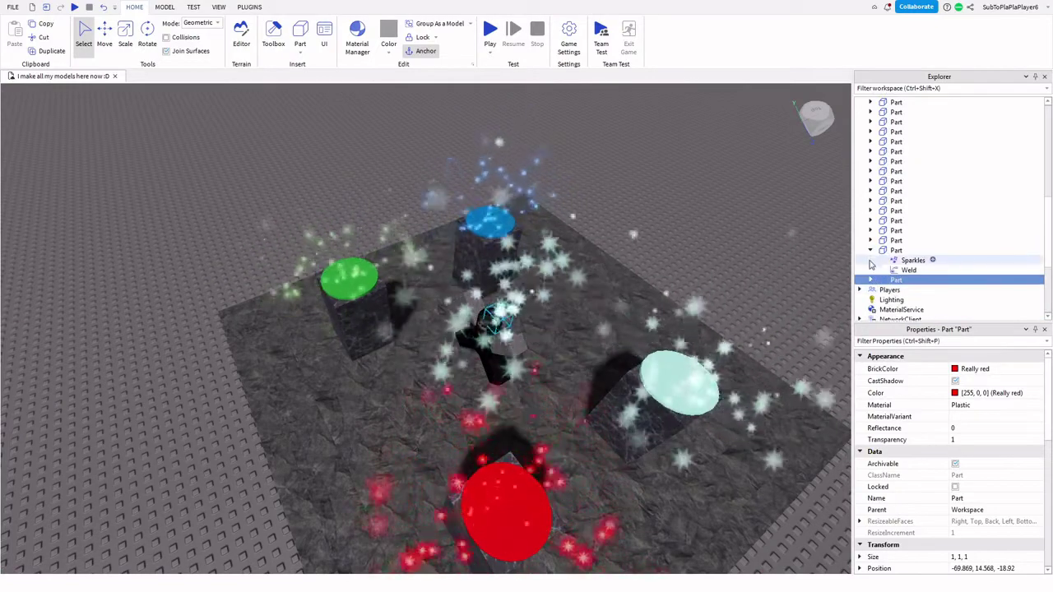
{"action": "left_click", "coordinate": [894, 262]}
{"action": "left_click_drag", "start_coordinate": [894, 261], "coordinate": [897, 280]}
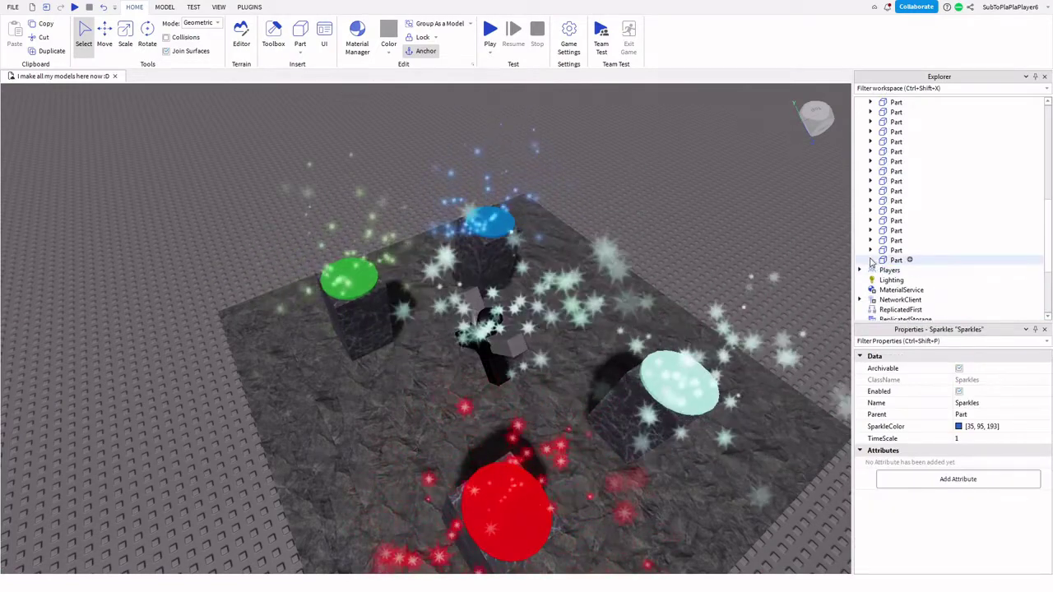
{"action": "left_click", "coordinate": [898, 272]}
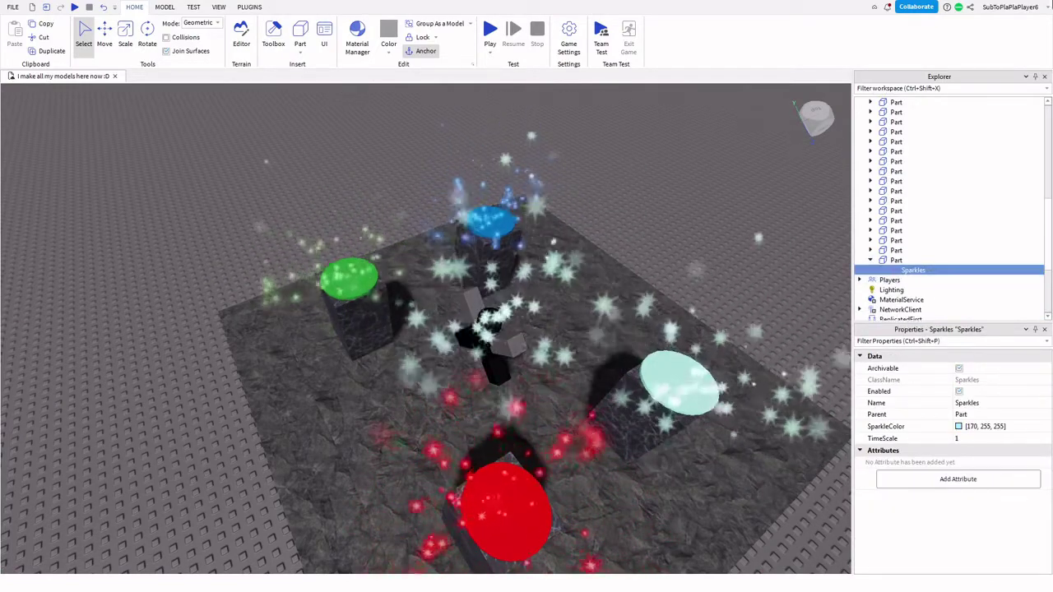
{"action": "left_click", "coordinate": [959, 427]}
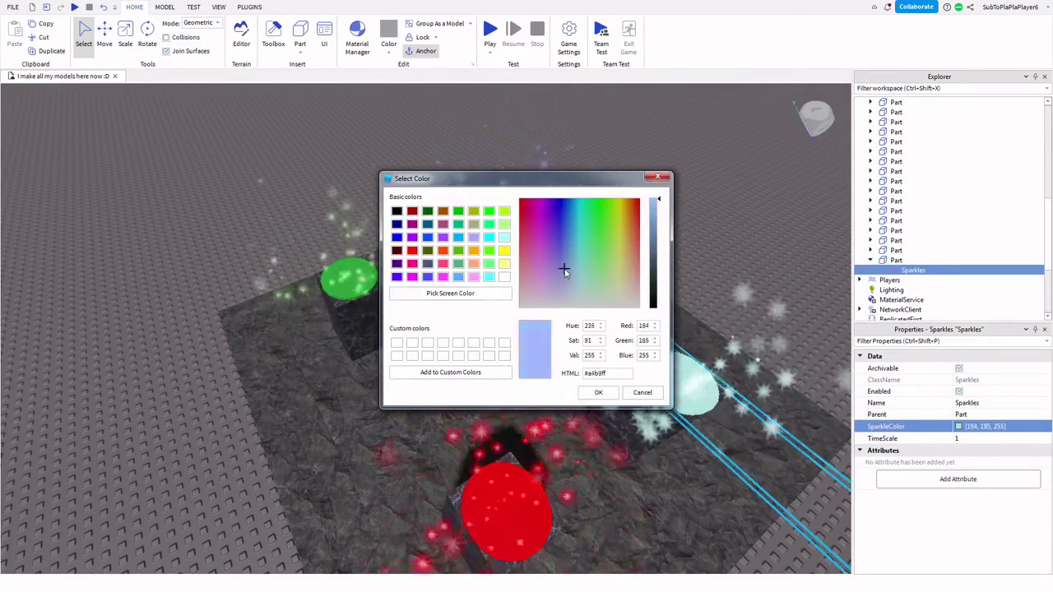
{"action": "left_click_drag", "start_coordinate": [543, 243], "coordinate": [543, 270]}
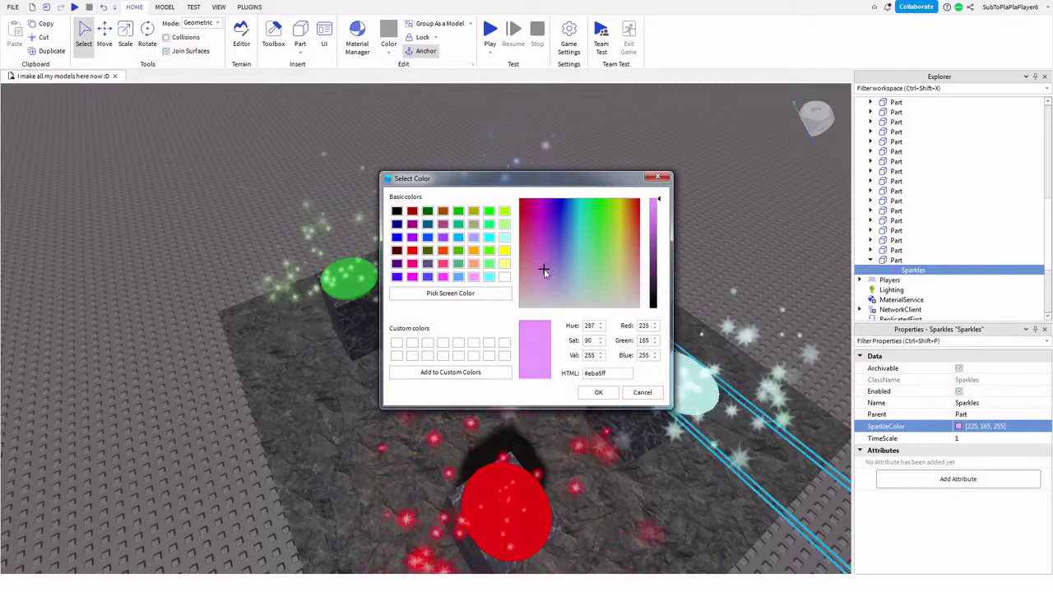
{"action": "left_click_drag", "start_coordinate": [654, 283], "coordinate": [654, 258]}
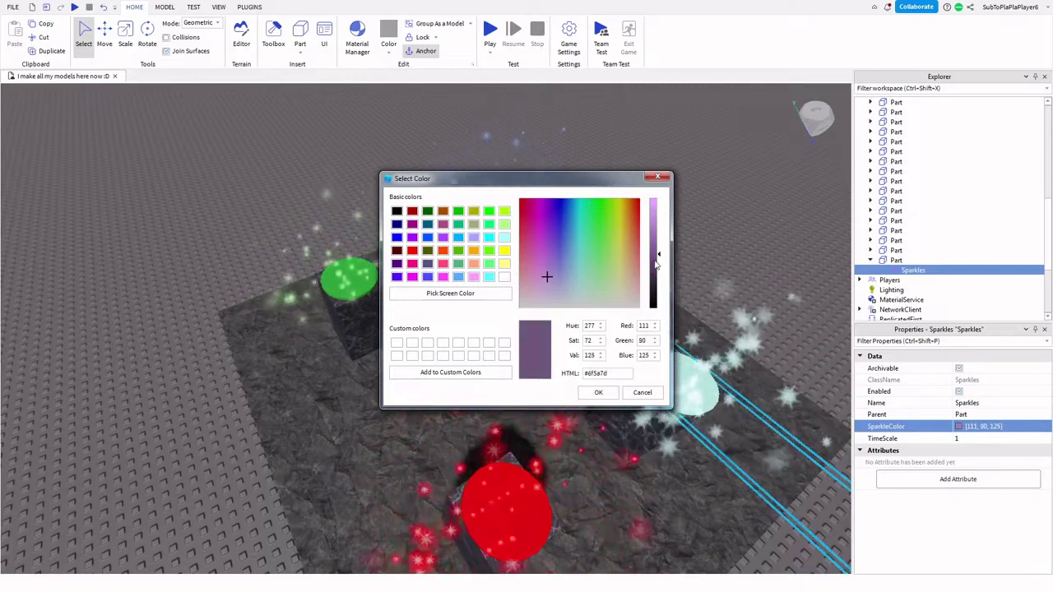
{"action": "left_click", "coordinate": [593, 398]}
- Inspect the whole platform, its four pillars and the floating character from a distance and up close
{"action": "right_click_drag", "start_coordinate": [467, 337], "coordinate": [468, 335]}
{"action": "scroll", "coordinate": [467, 335], "scroll_direction": "down", "scroll_amount": 8}
{"action": "left_click", "coordinate": [453, 211]}
{"action": "right_click_drag", "start_coordinate": [493, 240], "coordinate": [494, 240]}
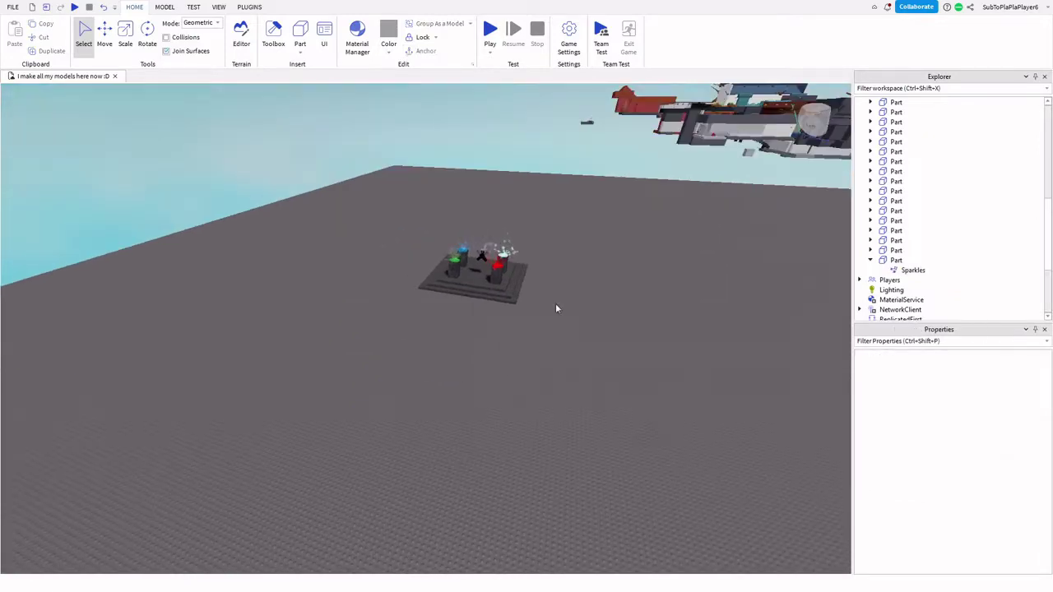
{"action": "right_click_drag", "start_coordinate": [552, 383], "coordinate": [553, 383]}
{"action": "scroll", "coordinate": [553, 384], "scroll_direction": "up", "scroll_amount": 4}
{"action": "scroll", "coordinate": [559, 388], "scroll_direction": "up", "scroll_amount": 5}
{"action": "right_click_drag", "start_coordinate": [609, 456], "coordinate": [609, 456]}
{"action": "key", "text": "a"}
{"action": "right_click_drag", "start_coordinate": [531, 489], "coordinate": [533, 489]}
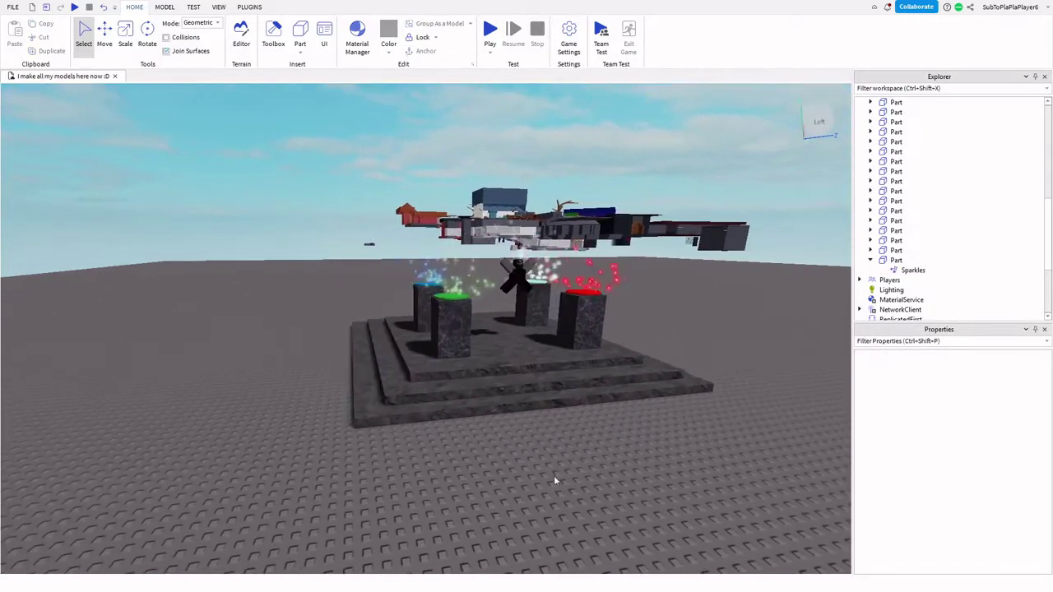
{"action": "right_click_drag", "start_coordinate": [672, 485], "coordinate": [674, 484]}
{"action": "scroll", "coordinate": [568, 455], "scroll_direction": "up", "scroll_amount": 6}
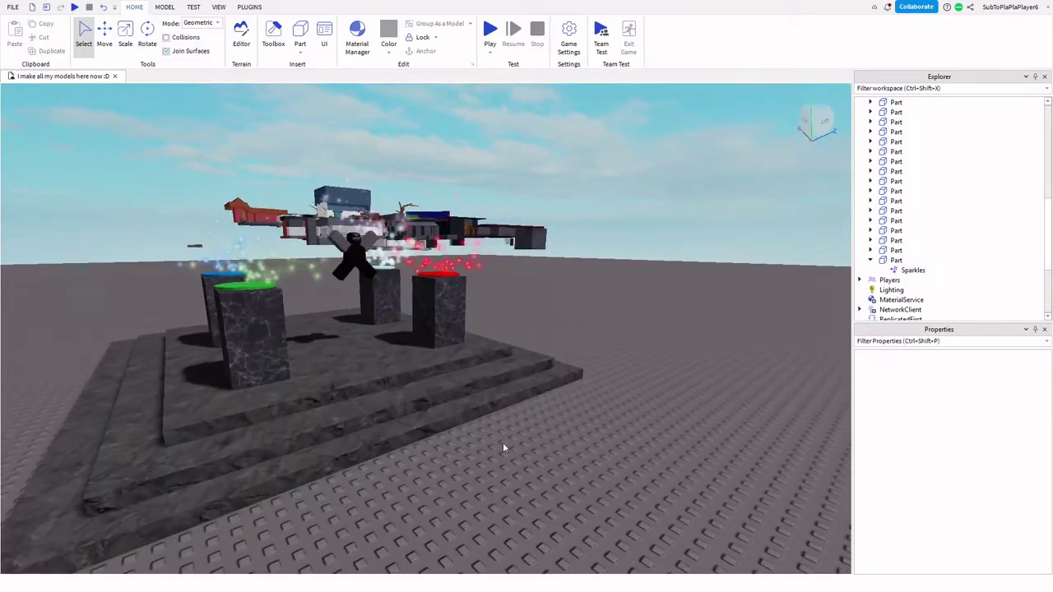
{"action": "scroll", "coordinate": [589, 517], "scroll_direction": "down", "scroll_amount": 6}
{"action": "right_click_drag", "start_coordinate": [590, 515], "coordinate": [590, 515]}
{"action": "key", "text": "d"}
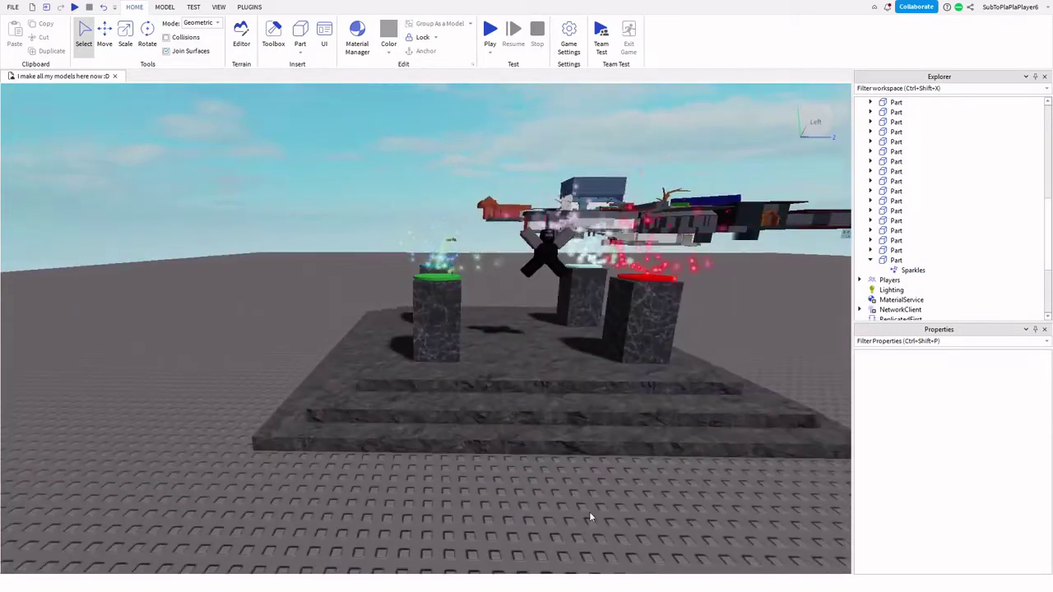
{"action": "scroll", "coordinate": [449, 484], "scroll_direction": "down", "scroll_amount": 3}
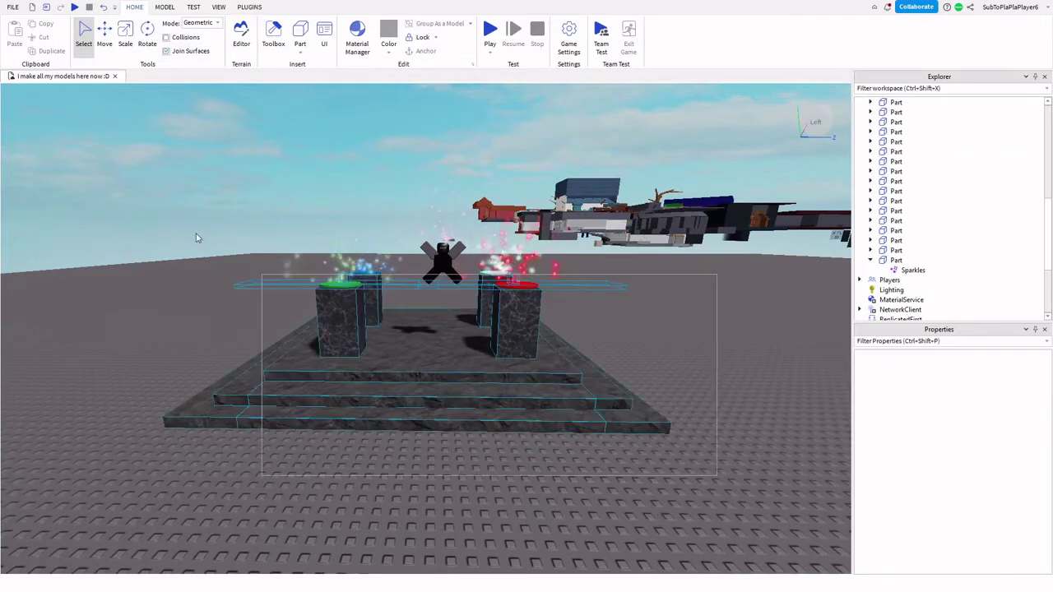
- Select the platform, pillars, sparkle parts and floating character together and group them as one model
{"action": "left_click_drag", "start_coordinate": [196, 238], "coordinate": [184, 231]}
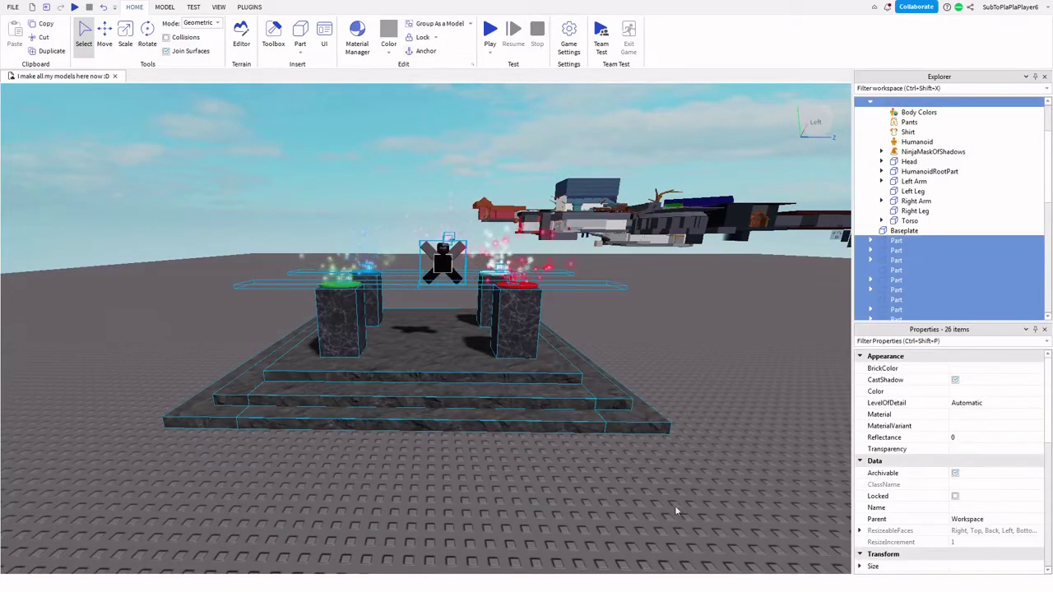
{"action": "left_click", "coordinate": [870, 103]}
{"action": "right_click_drag", "start_coordinate": [671, 239], "coordinate": [671, 240]}
{"action": "scroll", "coordinate": [670, 239], "scroll_direction": "up", "scroll_amount": 10}
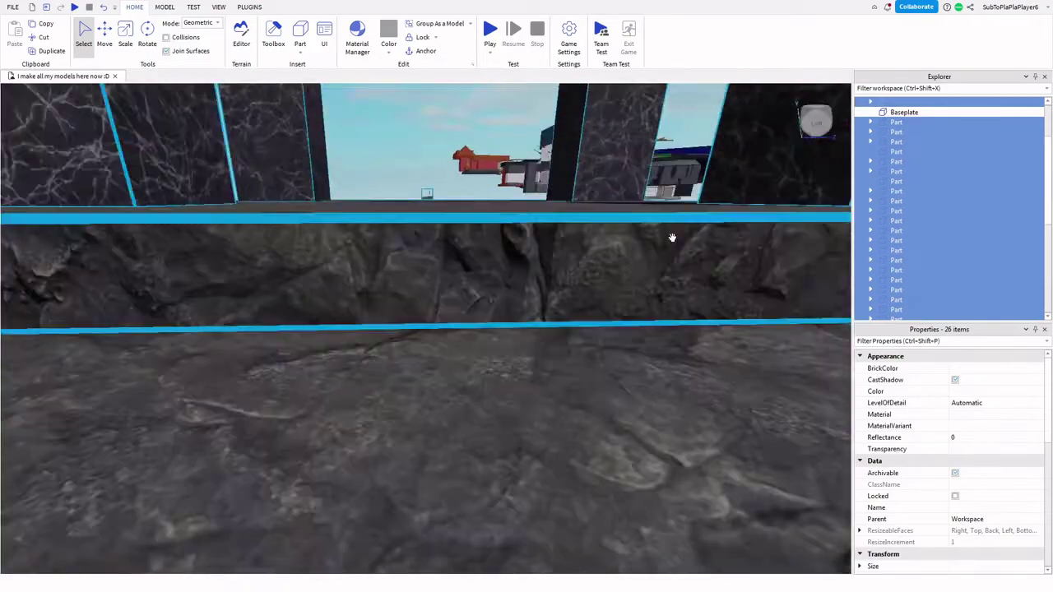
{"action": "scroll", "coordinate": [672, 239], "scroll_direction": "down", "scroll_amount": 10}
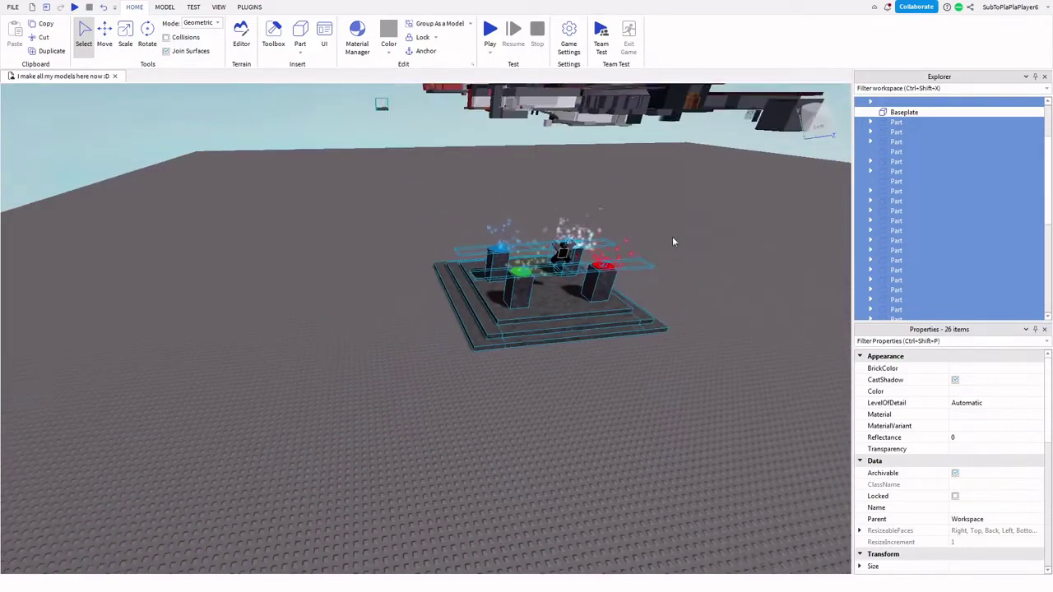
{"action": "right_click_drag", "start_coordinate": [673, 241], "coordinate": [674, 293]}
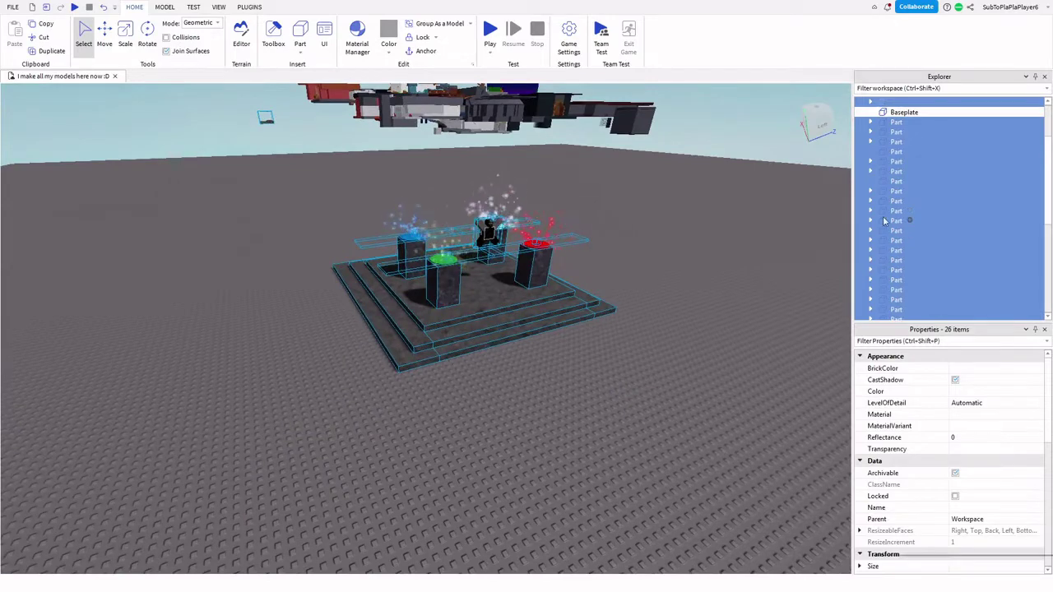
{"action": "right_click", "coordinate": [885, 220]}
{"action": "left_click", "coordinate": [940, 313]}
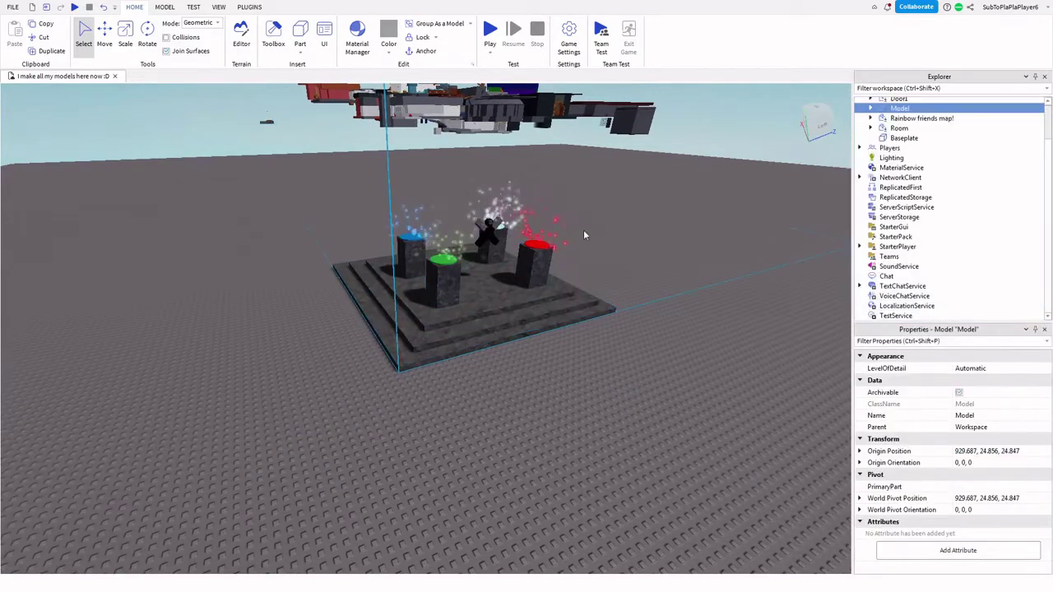
- Follow the bounding box of the new model to examine the distant geometry it encloses
{"action": "right_click_drag", "start_coordinate": [583, 231], "coordinate": [583, 235]}
{"action": "scroll", "coordinate": [584, 235], "scroll_direction": "down", "scroll_amount": 5}
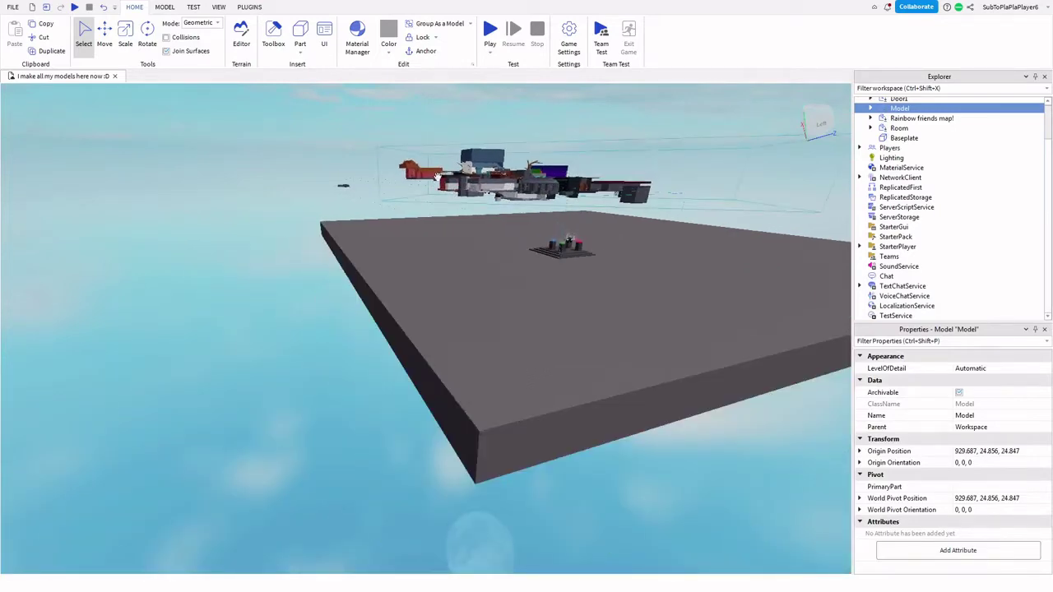
{"action": "scroll", "coordinate": [344, 188], "scroll_direction": "up", "scroll_amount": 2}
{"action": "right_click_drag", "start_coordinate": [344, 188], "coordinate": [423, 179]}
{"action": "scroll", "coordinate": [422, 179], "scroll_direction": "up", "scroll_amount": 4}
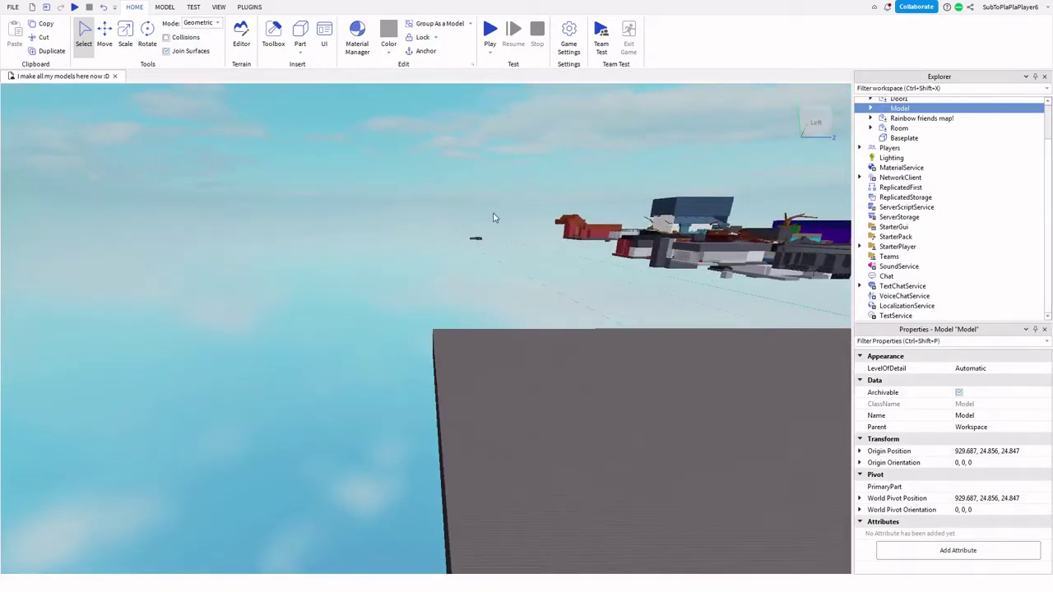
{"action": "scroll", "coordinate": [495, 218], "scroll_direction": "up", "scroll_amount": 4}
{"action": "right_click_drag", "start_coordinate": [494, 218], "coordinate": [465, 222]}
{"action": "scroll", "coordinate": [496, 218], "scroll_direction": "up", "scroll_amount": 6}
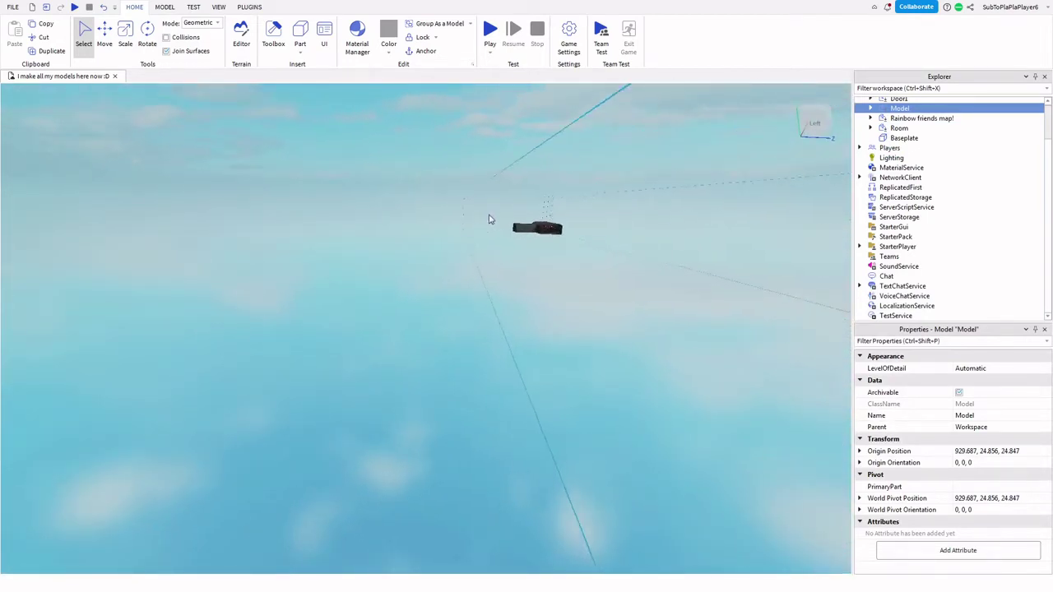
{"action": "key", "text": "w"}
{"action": "right_click_drag", "start_coordinate": [489, 219], "coordinate": [492, 218]}
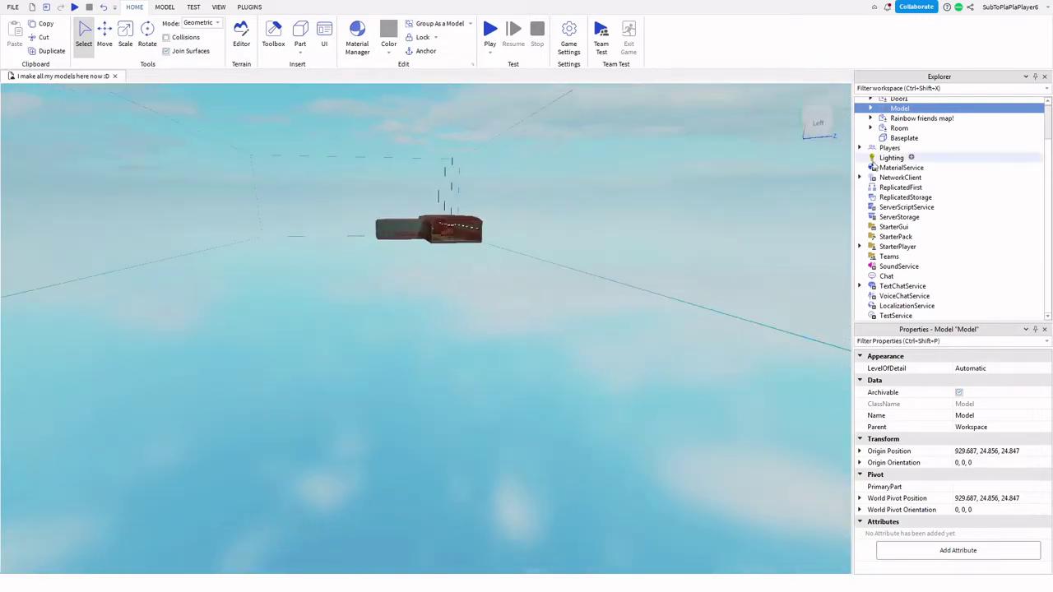
- Check the Room, Door1 and Model objects to find out which one the distant building belongs to
{"action": "left_click", "coordinate": [899, 129]}
{"action": "key", "text": "f"}
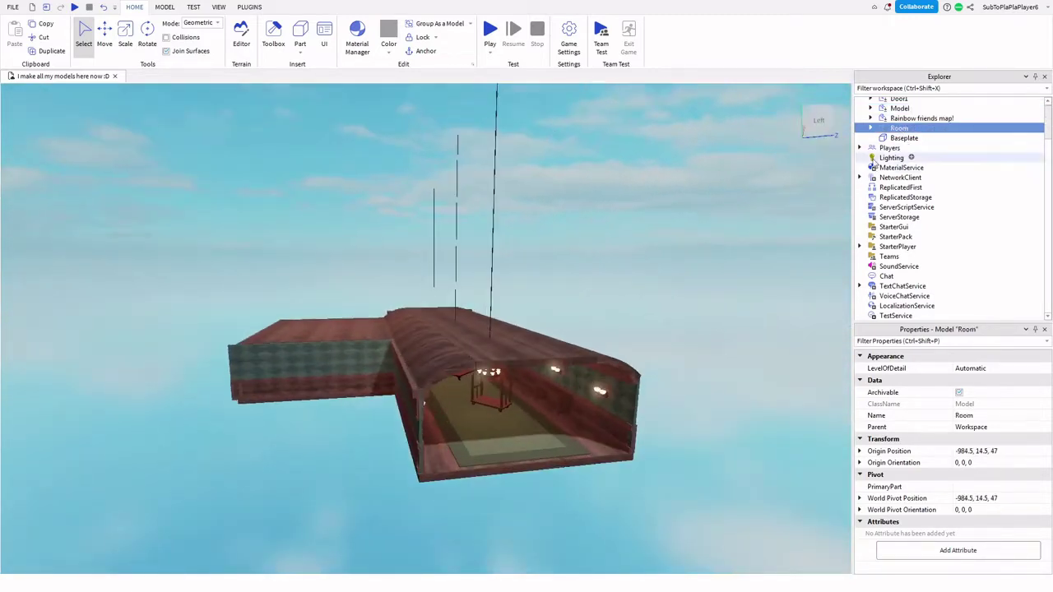
{"action": "scroll", "coordinate": [911, 143], "scroll_direction": "up", "scroll_amount": 2}
{"action": "left_click", "coordinate": [899, 143]}
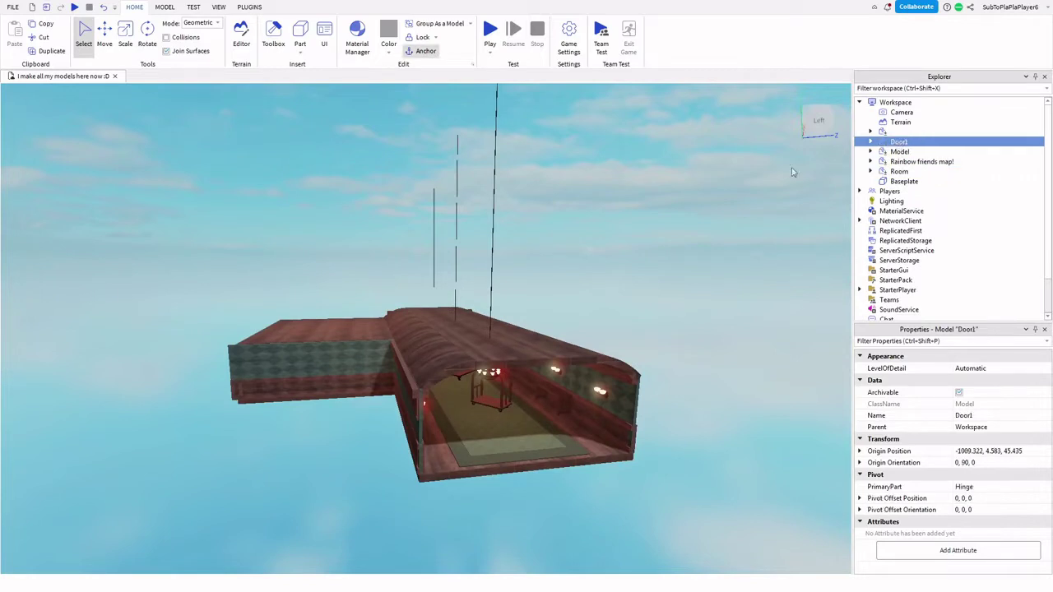
{"action": "left_click", "coordinate": [896, 152]}
{"action": "key", "text": "f"}
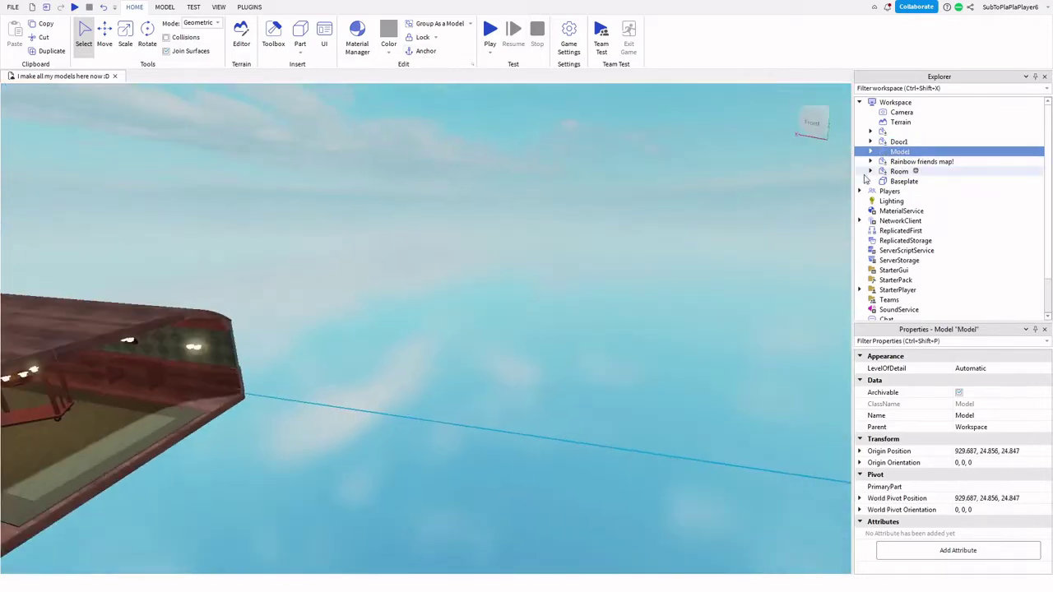
- Move the Doors - Map area model out of the new platform group and directly into the Workspace
{"action": "left_click", "coordinate": [870, 152]}
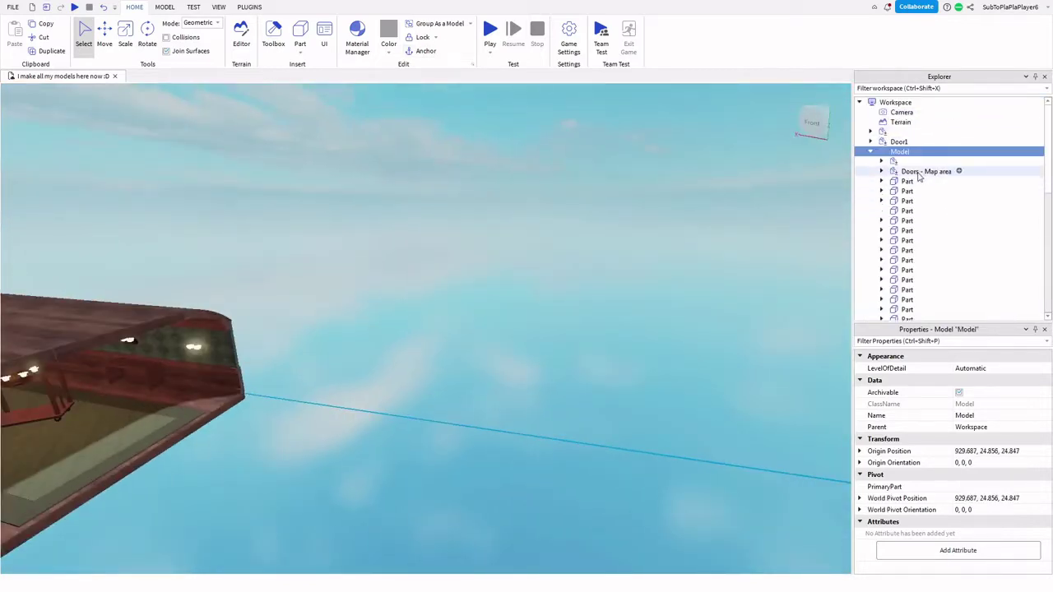
{"action": "left_click_drag", "start_coordinate": [919, 174], "coordinate": [895, 102]}
{"action": "left_click", "coordinate": [871, 161]}
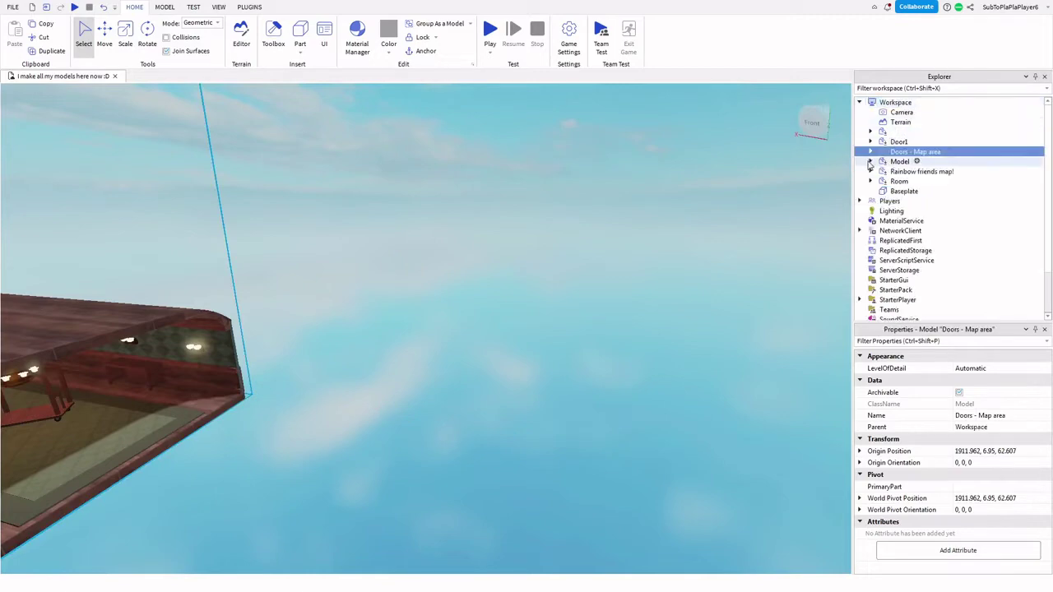
- Check that the grouped model's bounds enclose only the platform, its pillars and the floating character
{"action": "left_click", "coordinate": [896, 161]}
{"action": "key", "text": "f"}
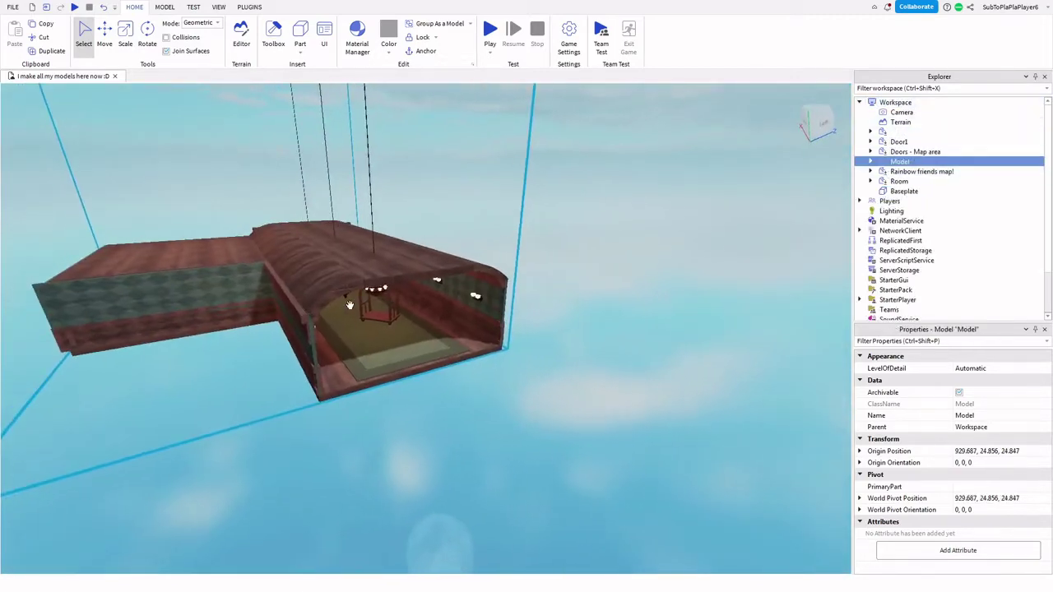
{"action": "key", "text": "w"}
{"action": "right_click_drag", "start_coordinate": [351, 304], "coordinate": [532, 284]}
{"action": "scroll", "coordinate": [535, 292], "scroll_direction": "down", "scroll_amount": 15}
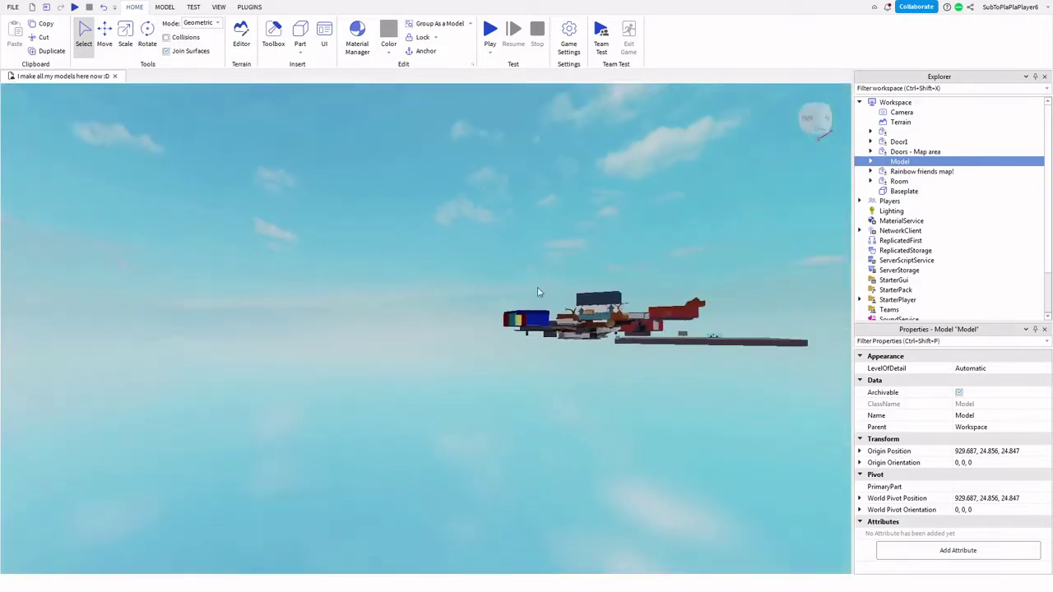
{"action": "key", "text": "f"}
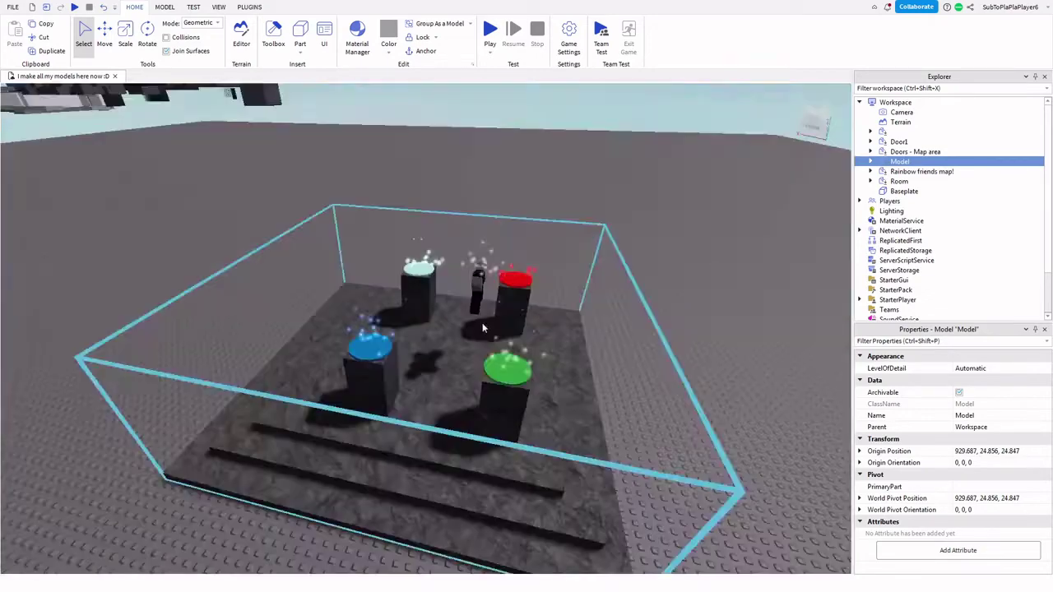
{"action": "right_click_drag", "start_coordinate": [482, 329], "coordinate": [482, 328]}
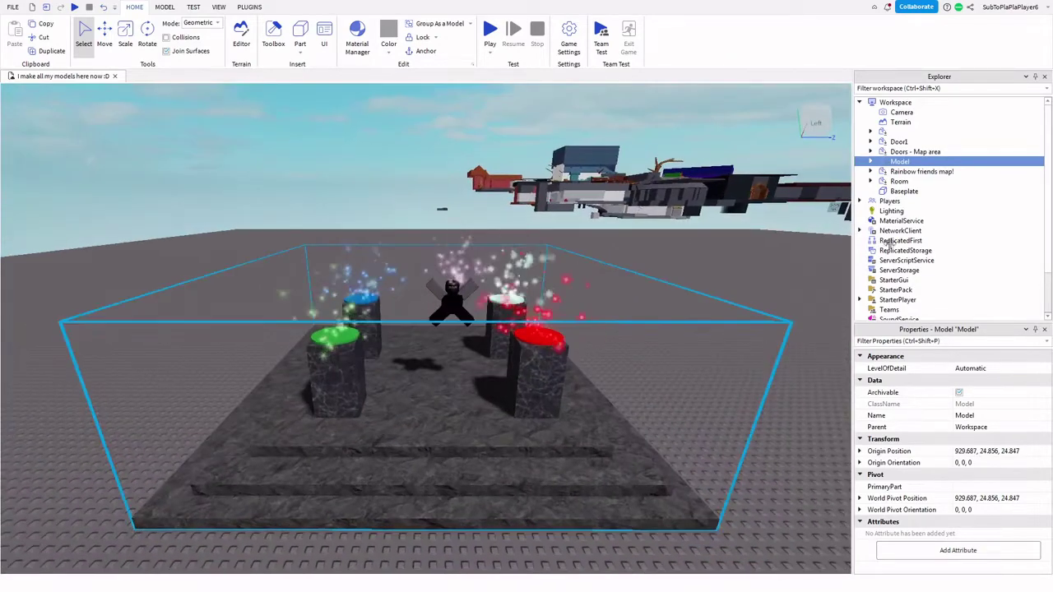
{"action": "right_click", "coordinate": [893, 161]}
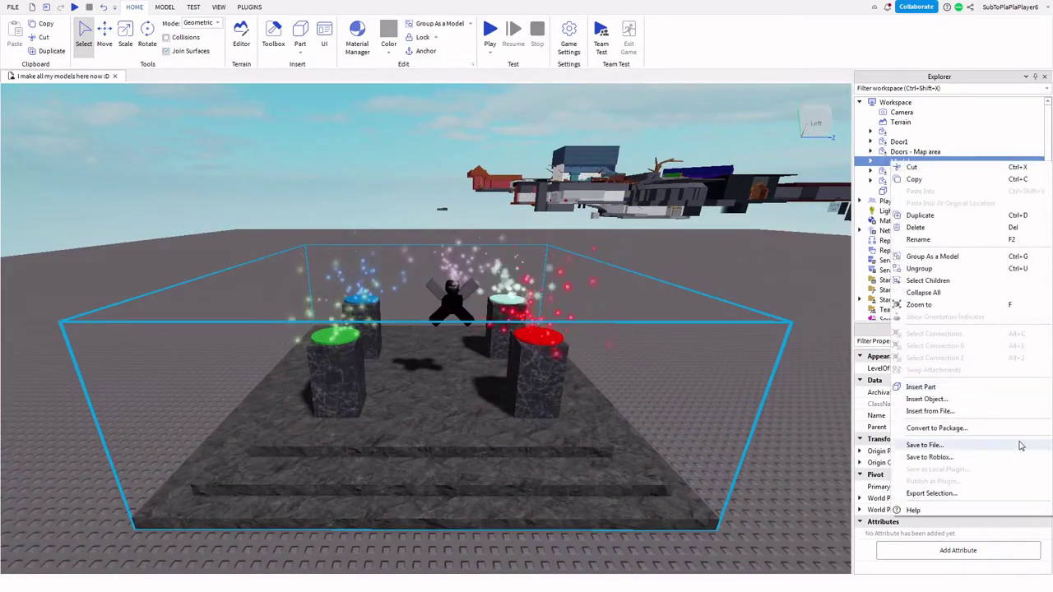
{"action": "left_click", "coordinate": [943, 459]}
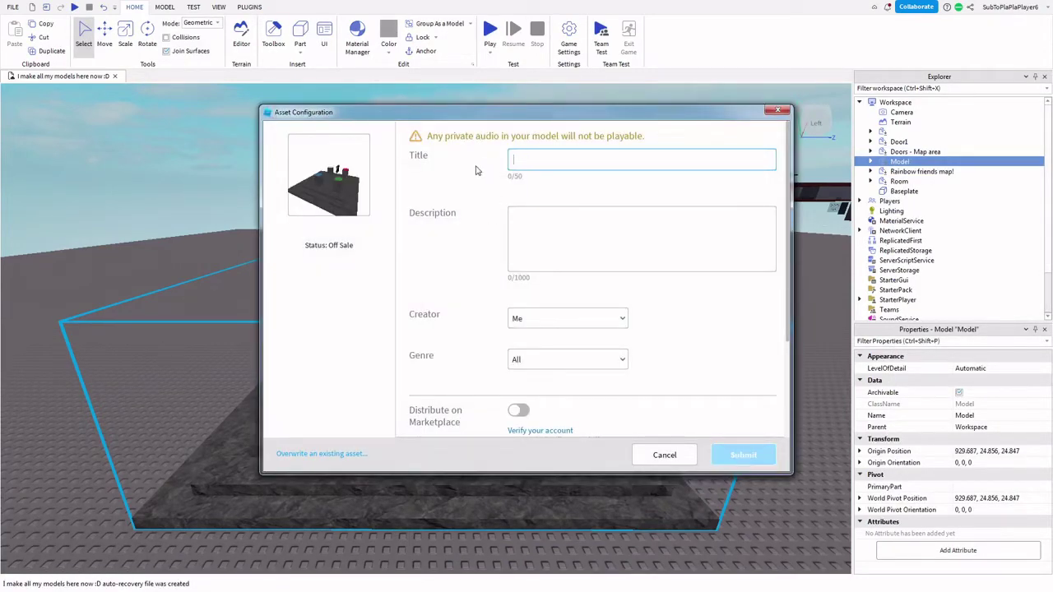
{"action": "left_click", "coordinate": [778, 111]}
- Open the Toolbox and browse its catalogue of ready-made models
{"action": "left_click", "coordinate": [273, 37]}
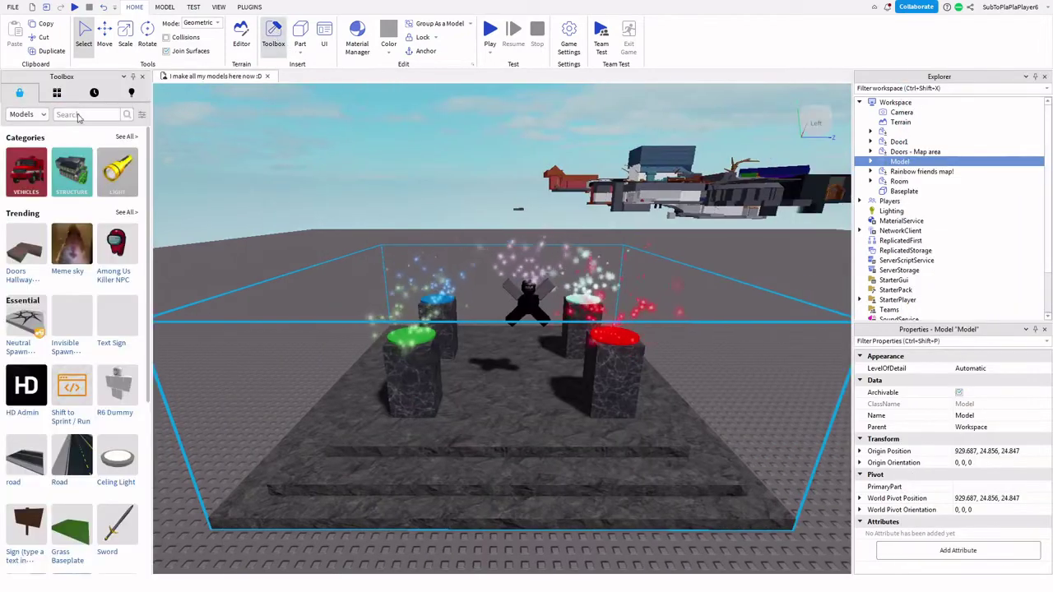
{"action": "mouse_move", "coordinate": [66, 255]}
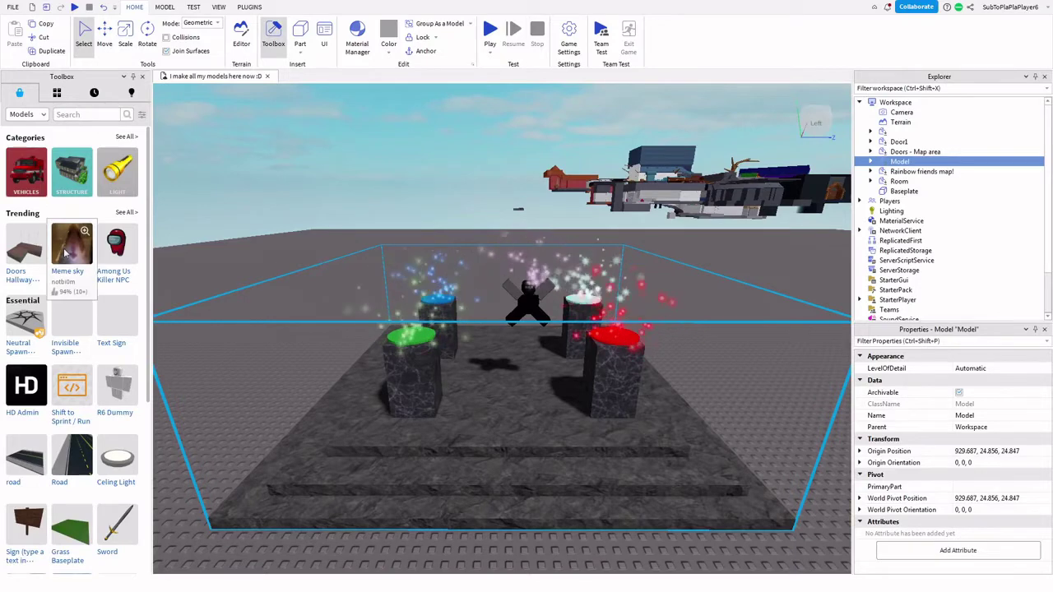
{"action": "mouse_move", "coordinate": [119, 345]}
{"action": "scroll", "coordinate": [74, 329], "scroll_direction": "down", "scroll_amount": 5}
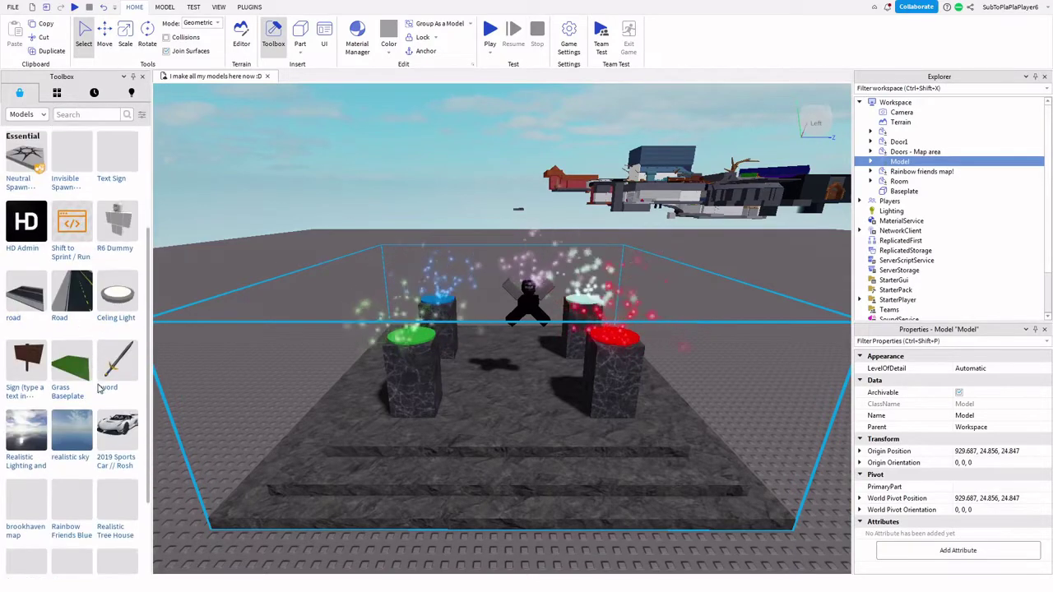
{"action": "mouse_move", "coordinate": [94, 415]}
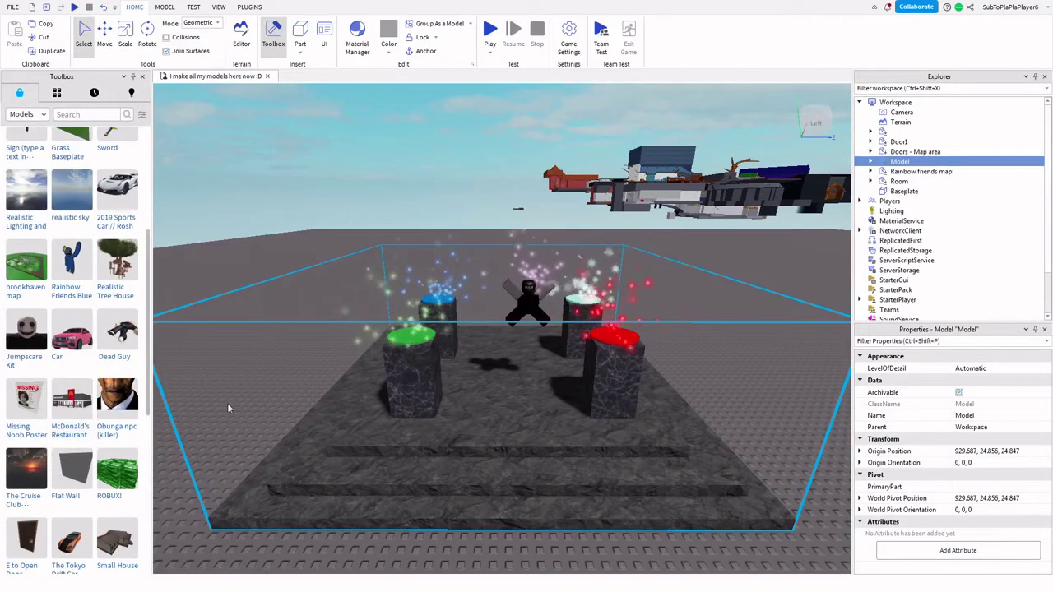
- Search the ready-made models for "hd admin" and insert the HD Admin model onto the platform
{"action": "scroll", "coordinate": [27, 485], "scroll_direction": "down", "scroll_amount": 5}
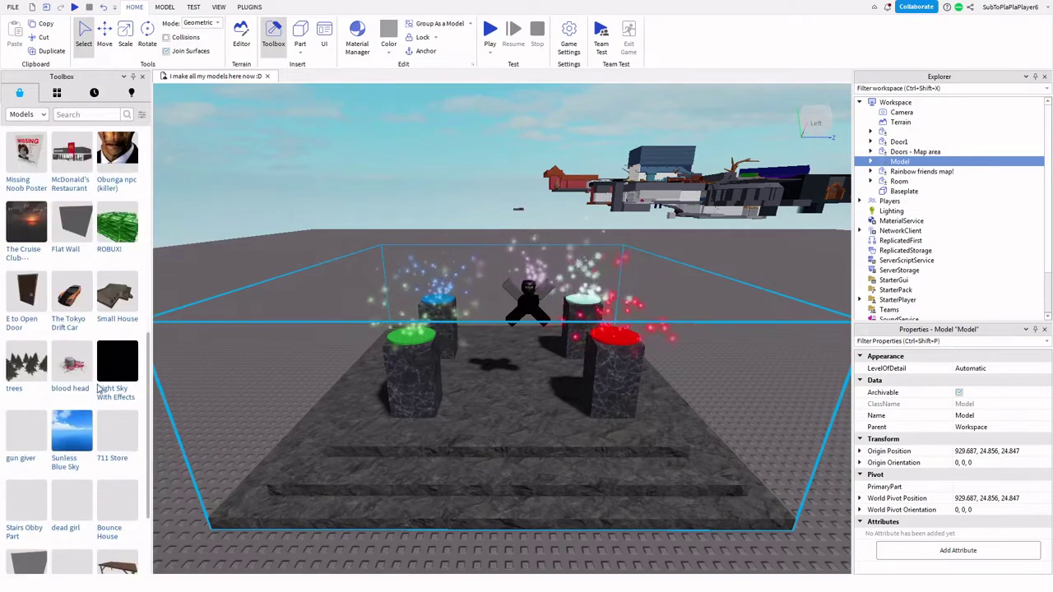
{"action": "scroll", "coordinate": [97, 386], "scroll_direction": "down", "scroll_amount": 3}
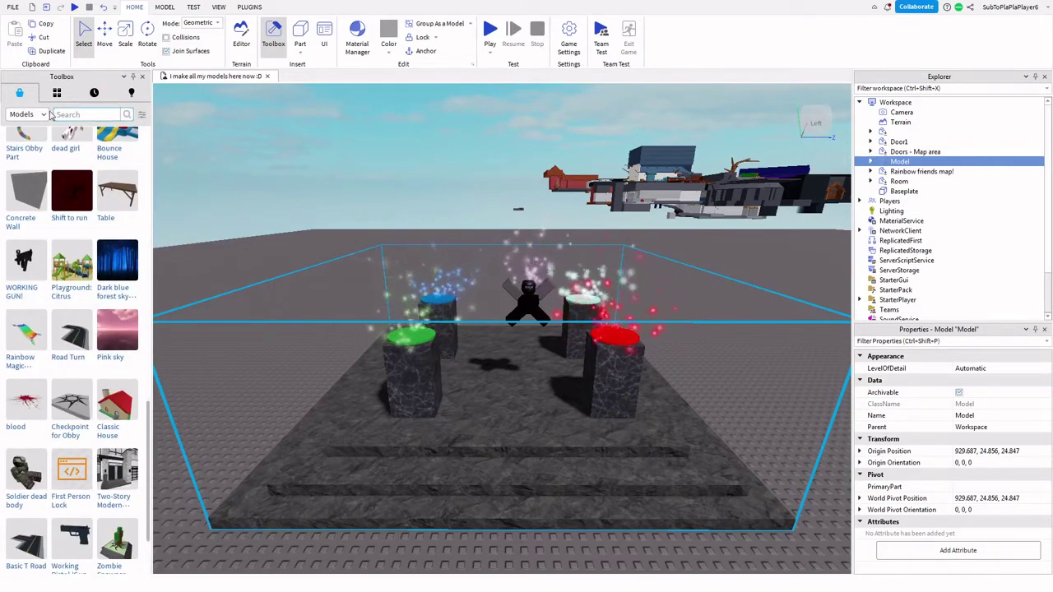
{"action": "left_click", "coordinate": [75, 113]}
{"action": "type", "text": "hg"}
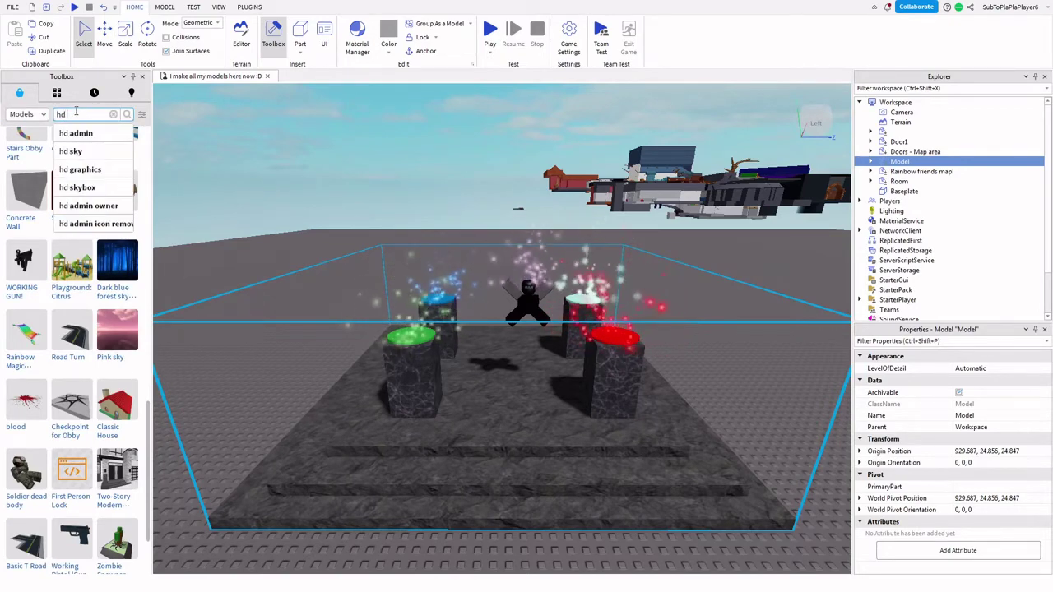
{"action": "left_click", "coordinate": [78, 134]}
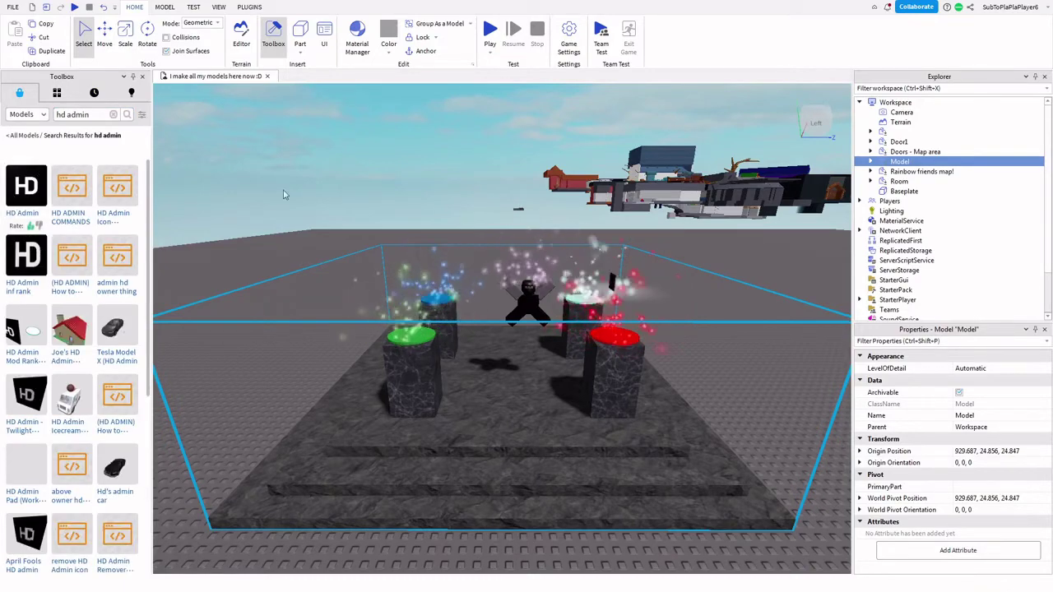
{"action": "left_click", "coordinate": [638, 319]}
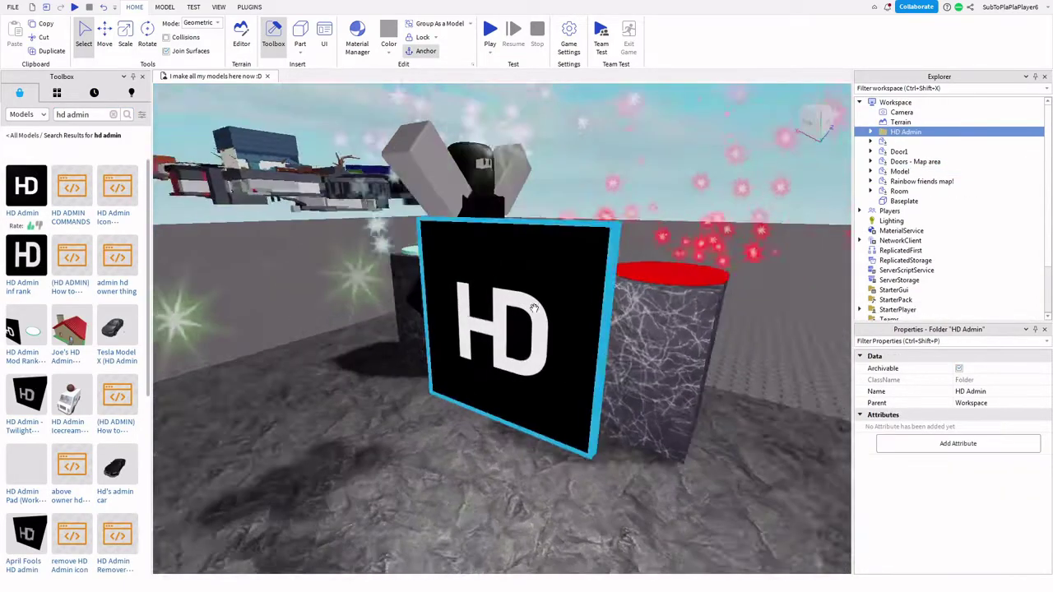
- Inspect the HD Admin folder's contents and read the LocalScript inside its ThumbnailCamera
{"action": "left_click", "coordinate": [871, 133]}
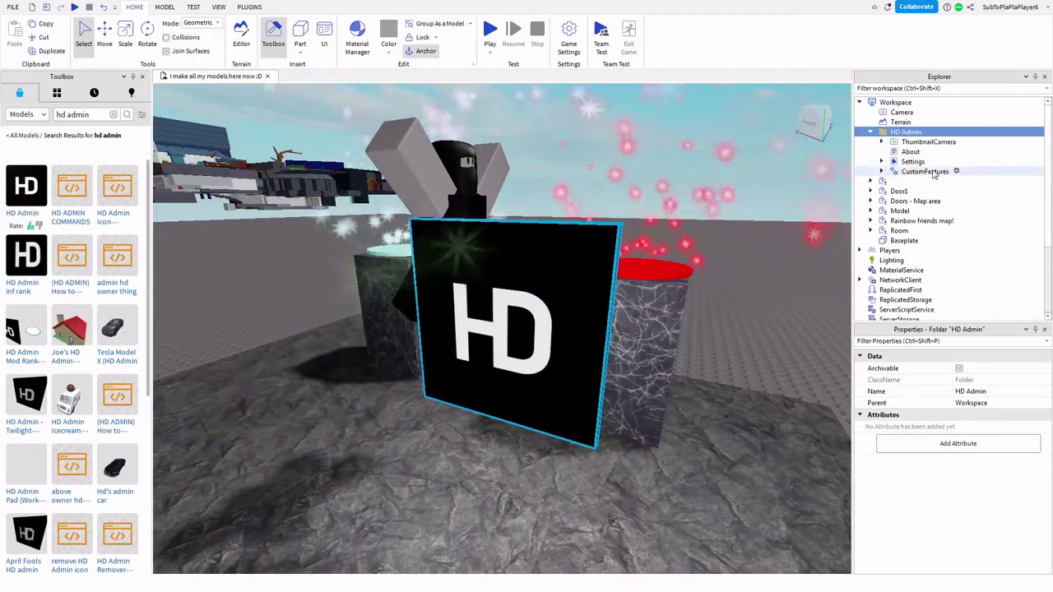
{"action": "left_click", "coordinate": [883, 143]}
{"action": "double_click", "coordinate": [906, 162]}
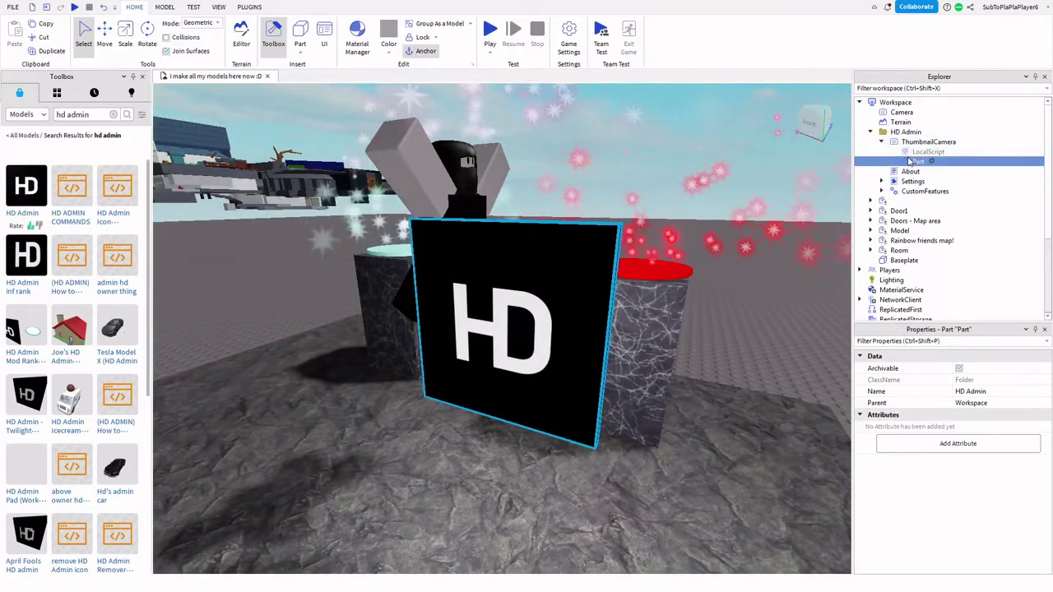
{"action": "left_click", "coordinate": [906, 155]}
{"action": "double_click", "coordinate": [909, 152]}
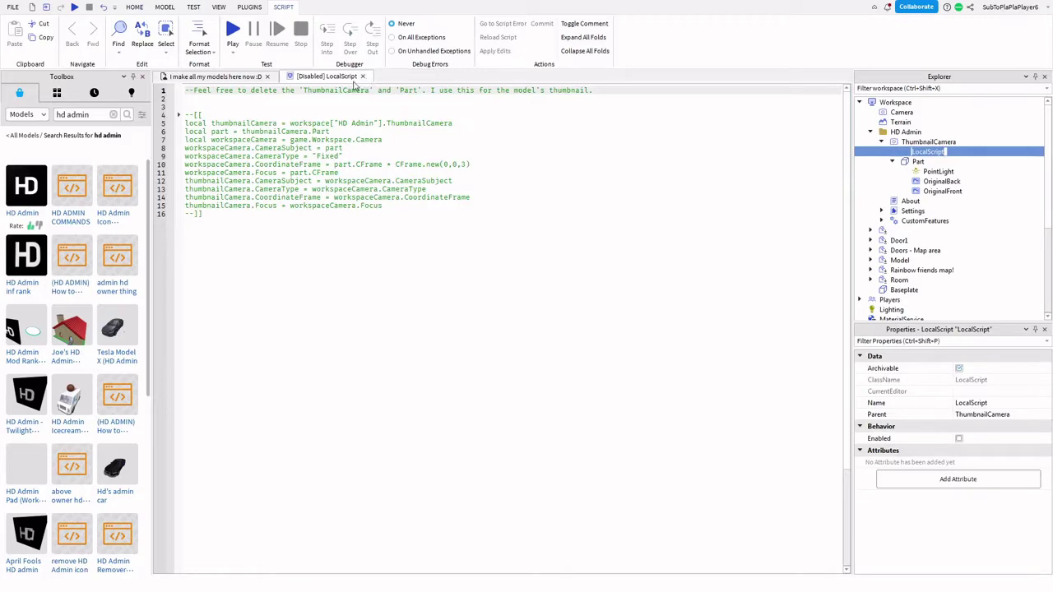
{"action": "left_click", "coordinate": [363, 76]}
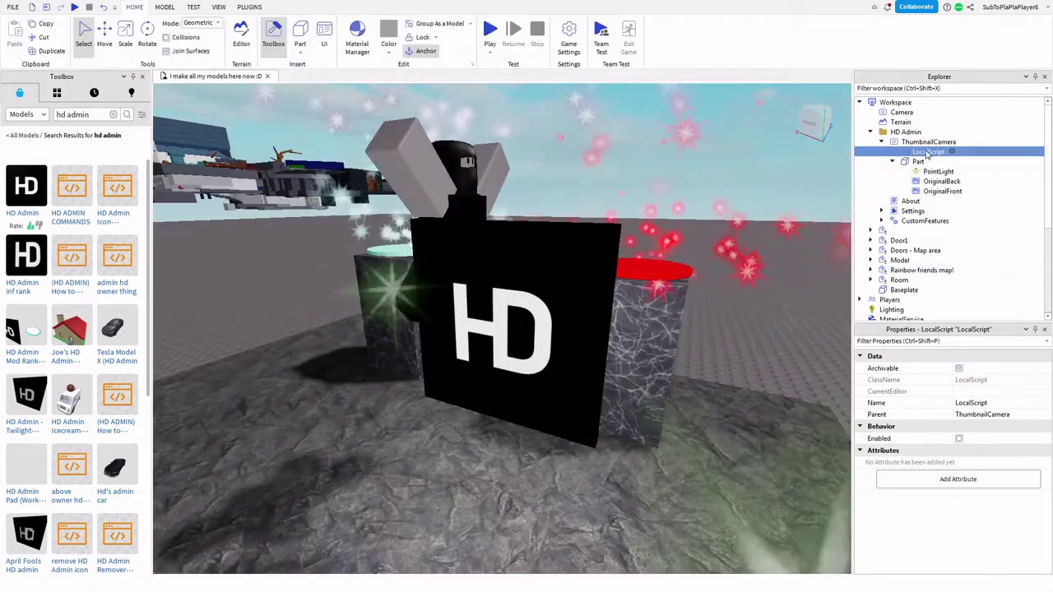
- Move ThumbnailCamera out of the HD Admin folder into the Workspace and delete the HD Admin folder
{"action": "left_click_drag", "start_coordinate": [927, 153], "coordinate": [901, 104]}
{"action": "left_click", "coordinate": [882, 141]}
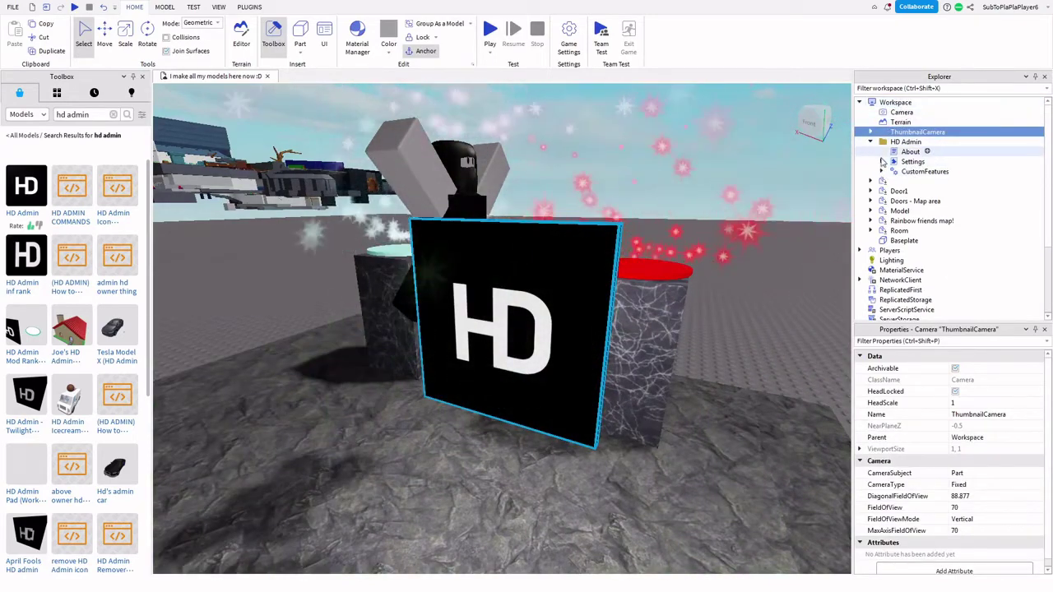
{"action": "left_click", "coordinate": [882, 161]}
{"action": "left_click", "coordinate": [882, 162]}
{"action": "double_click", "coordinate": [884, 181]}
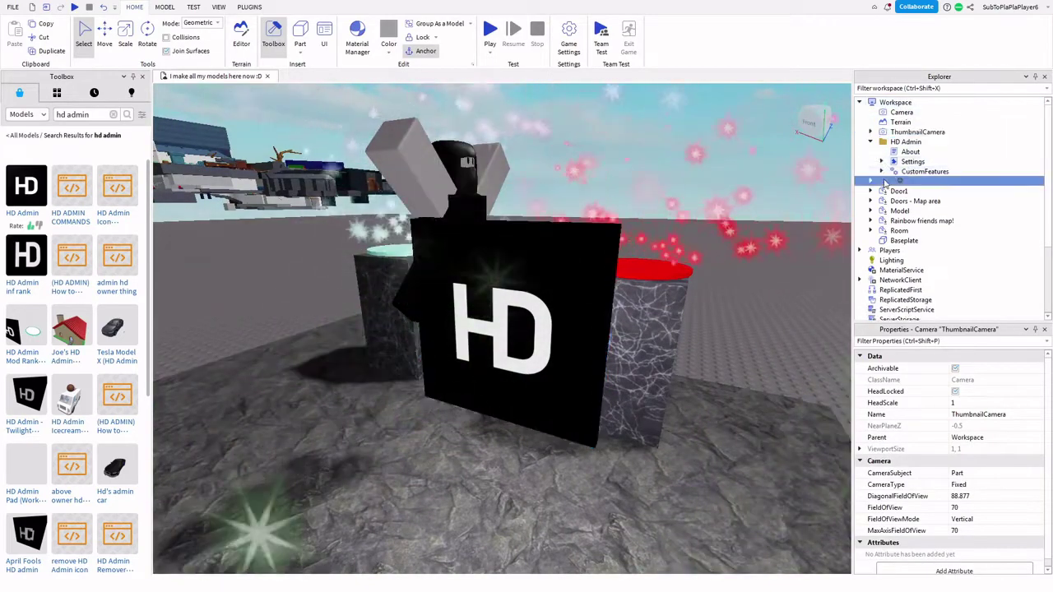
{"action": "left_click", "coordinate": [887, 144]}
{"action": "key", "text": "Delete"}
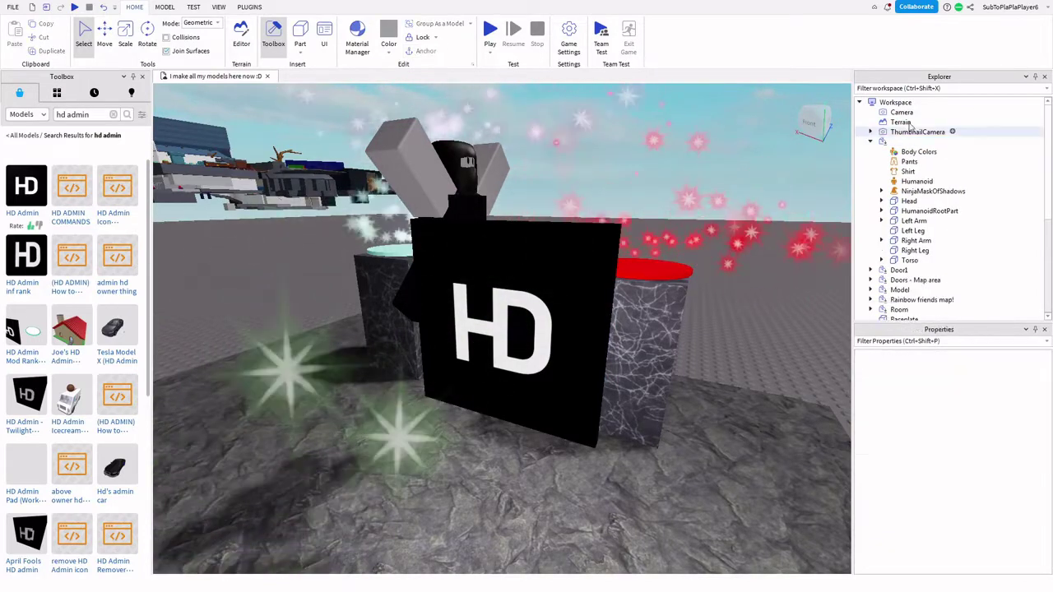
- Delete the OriginalBack and OriginalFront images and the PointLight from the Part inside ThumbnailCamera
{"action": "left_click", "coordinate": [890, 133]}
{"action": "left_click", "coordinate": [871, 142]}
{"action": "left_click", "coordinate": [870, 132]}
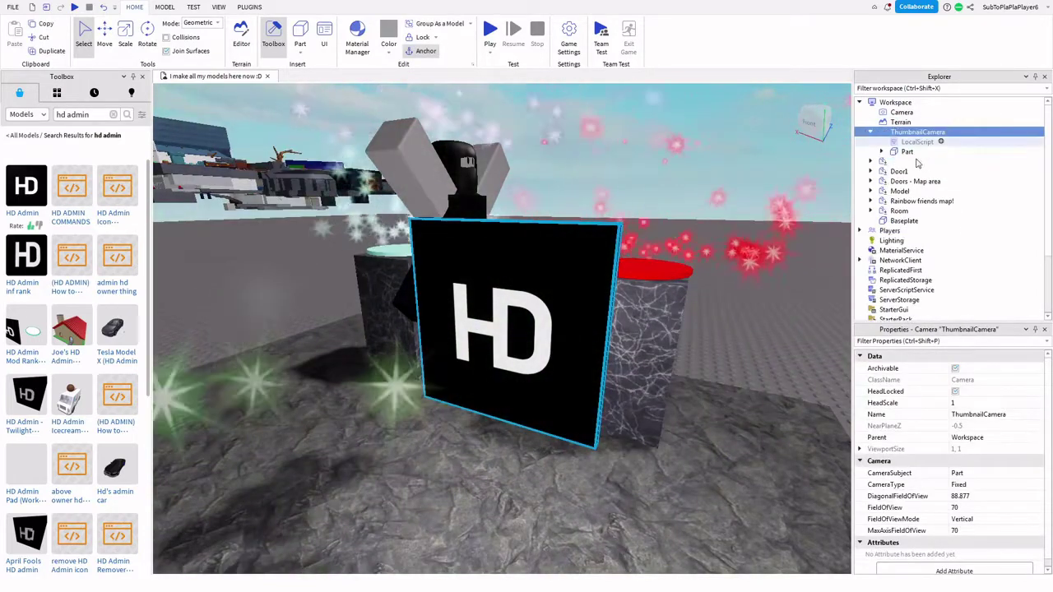
{"action": "left_click", "coordinate": [886, 152]}
{"action": "left_click", "coordinate": [882, 152]}
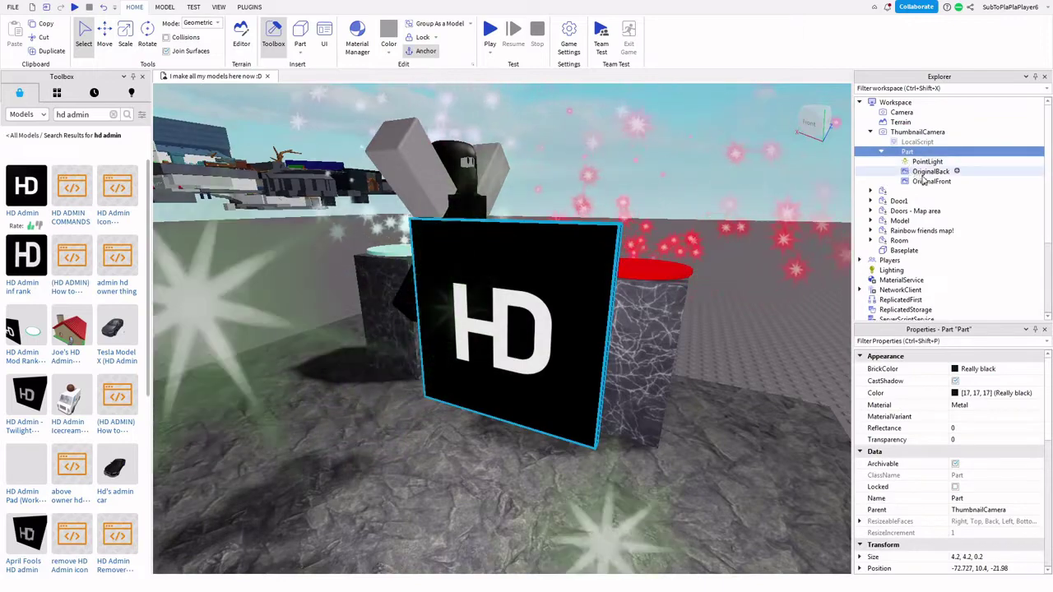
{"action": "left_click", "coordinate": [929, 171]}
{"action": "key", "text": "Delete"}
{"action": "left_click", "coordinate": [930, 171]}
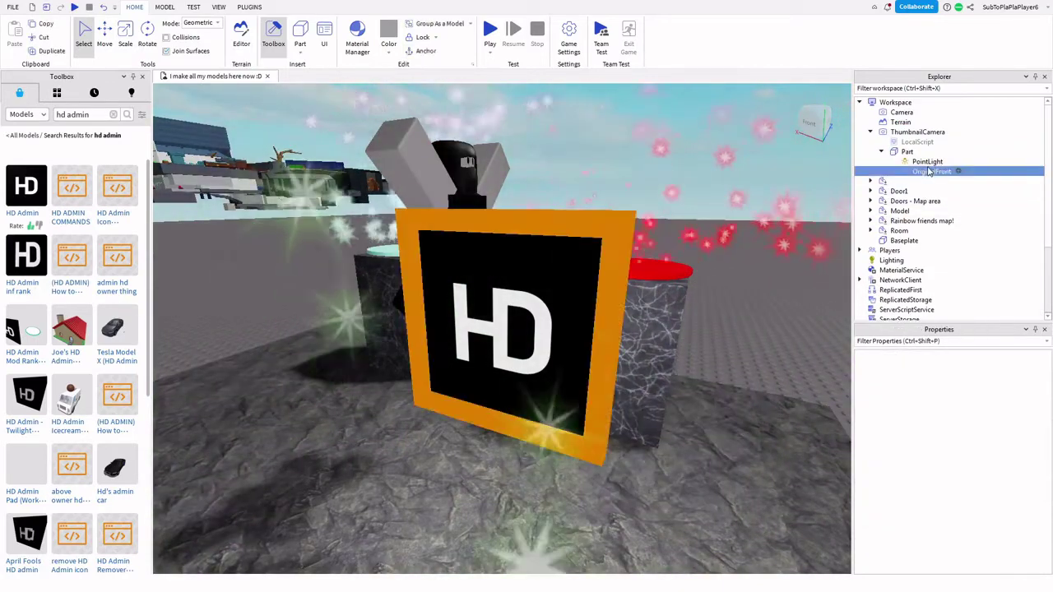
{"action": "key", "text": "Delete"}
{"action": "left_click", "coordinate": [923, 162]}
{"action": "key", "text": "Delete"}
- Move ThumbnailCamera's black Part 28 studs along the X axis, off the platform and onto open ground beside it
{"action": "right_click_drag", "start_coordinate": [525, 278], "coordinate": [525, 280]}
{"action": "scroll", "coordinate": [524, 281], "scroll_direction": "down", "scroll_amount": 8}
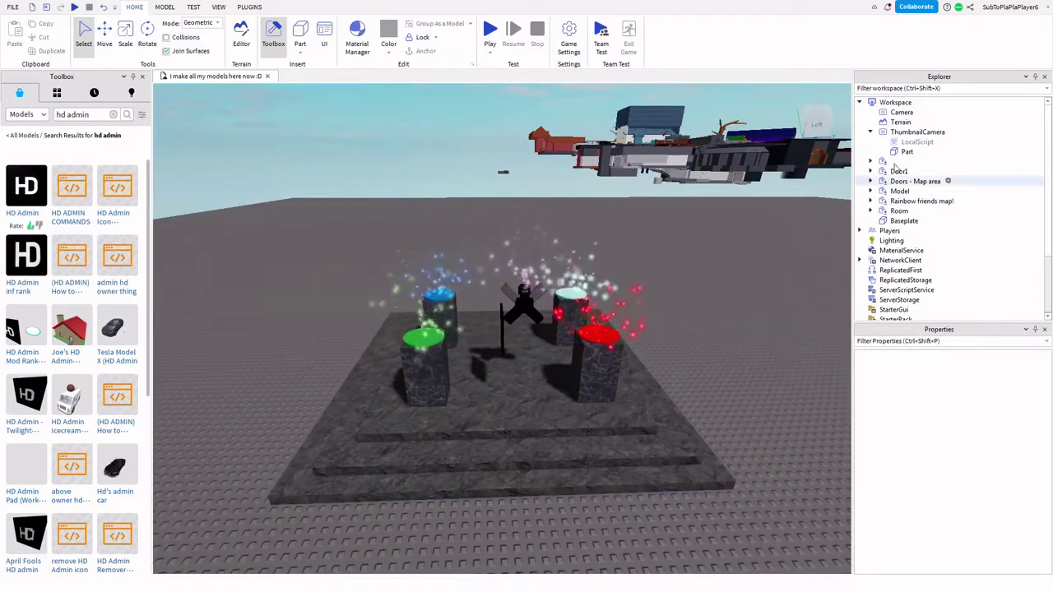
{"action": "left_click", "coordinate": [907, 152]}
{"action": "right_click_drag", "start_coordinate": [561, 343], "coordinate": [537, 342]}
{"action": "scroll", "coordinate": [554, 343], "scroll_direction": "up", "scroll_amount": 6}
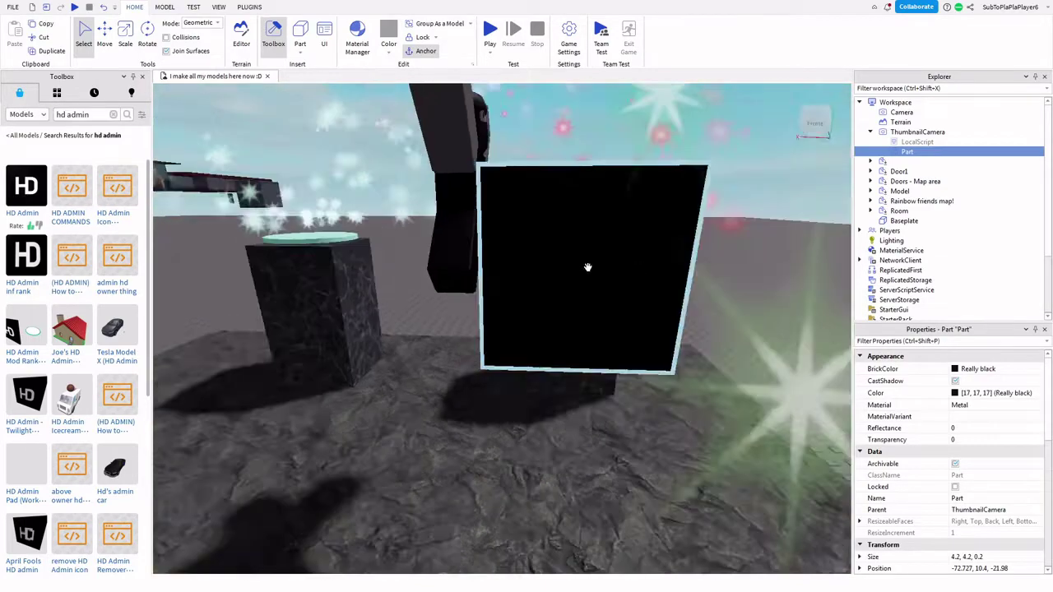
{"action": "scroll", "coordinate": [588, 267], "scroll_direction": "down", "scroll_amount": 8}
{"action": "right_click_drag", "start_coordinate": [588, 267], "coordinate": [569, 274]}
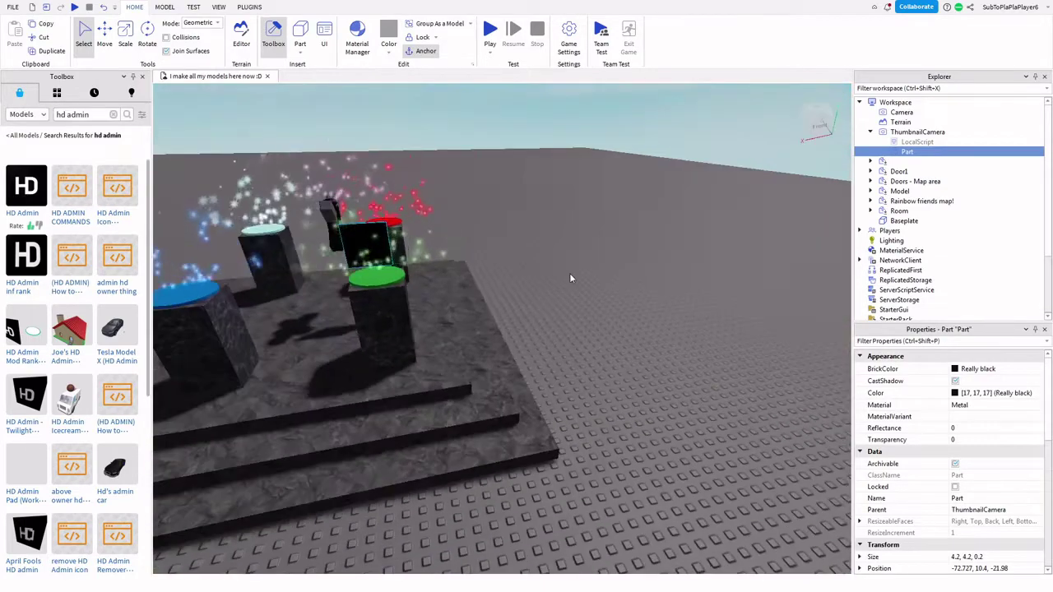
{"action": "scroll", "coordinate": [569, 273], "scroll_direction": "down", "scroll_amount": 6}
{"action": "left_click", "coordinate": [104, 31]}
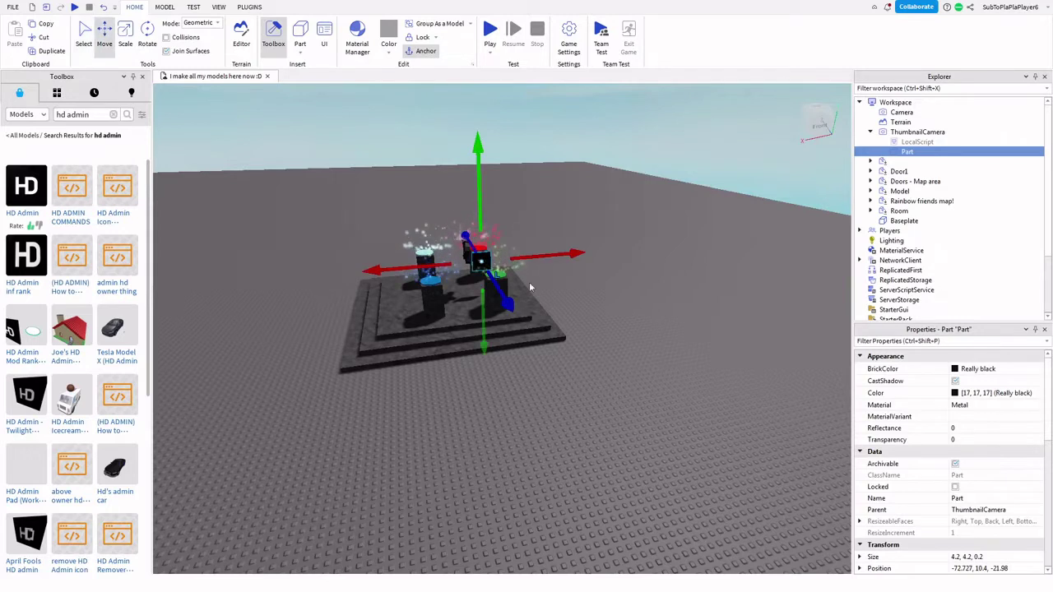
{"action": "left_click_drag", "start_coordinate": [543, 253], "coordinate": [658, 240]}
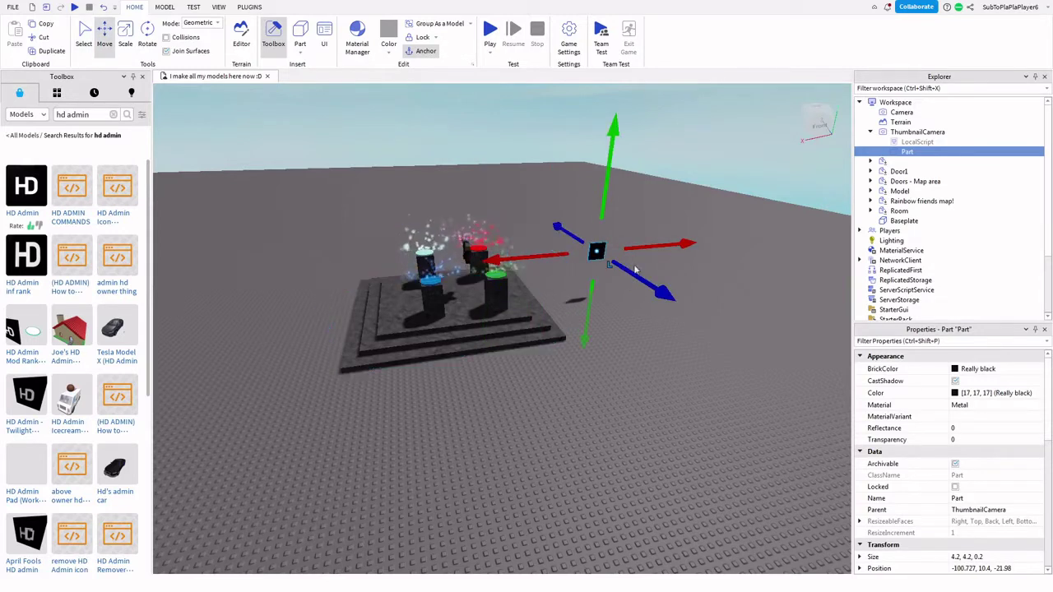
- Place ThumbnailCamera inside the platform's Model in the object hierarchy
{"action": "left_click", "coordinate": [870, 132]}
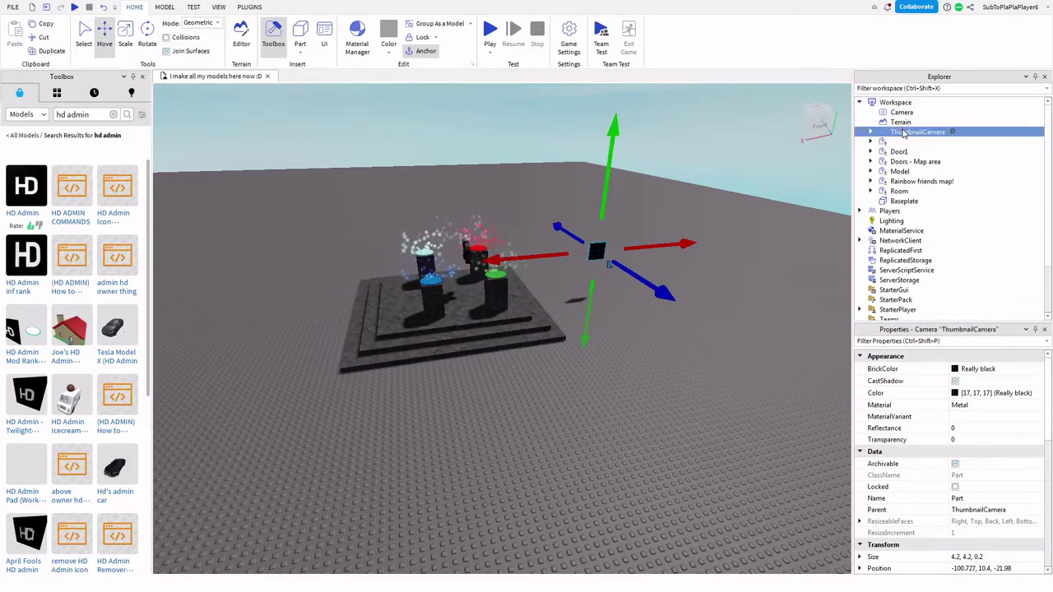
{"action": "left_click_drag", "start_coordinate": [903, 134], "coordinate": [919, 171]}
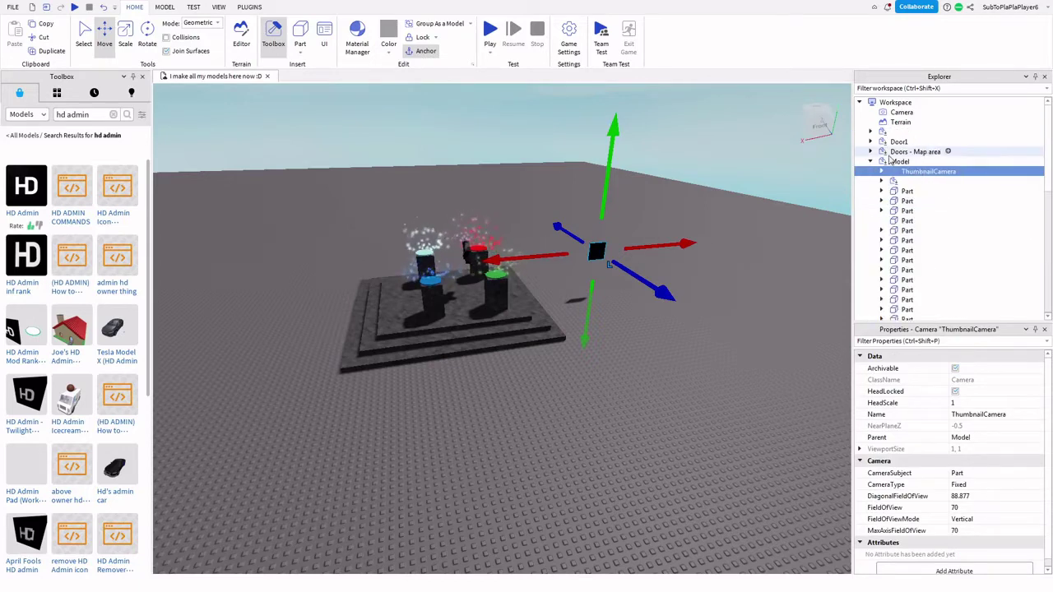
{"action": "key", "text": "w"}
{"action": "right_click_drag", "start_coordinate": [644, 207], "coordinate": [601, 211]}
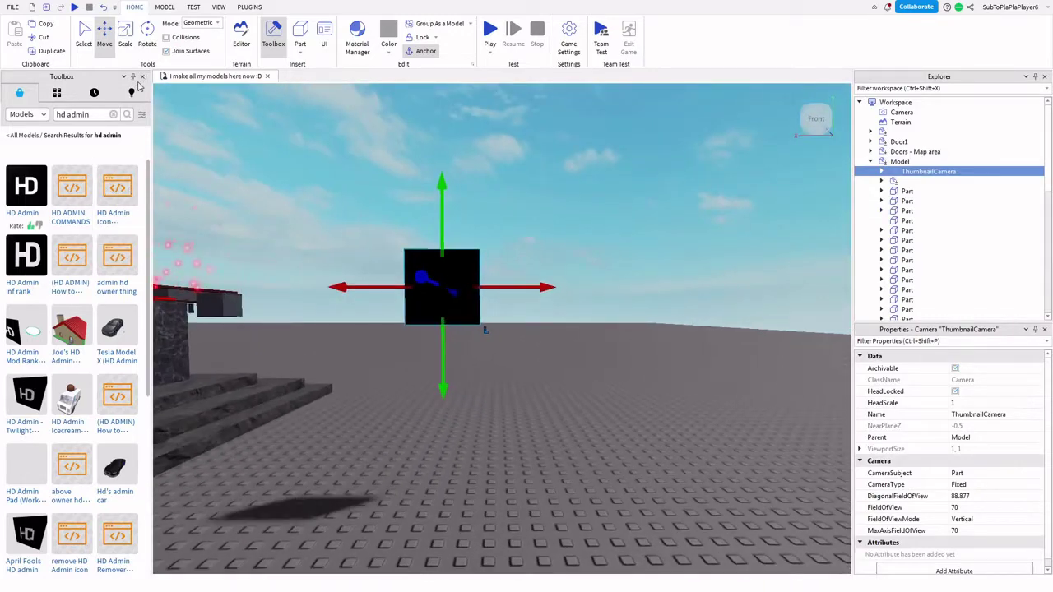
- Close the Toolbox and scale the black panel wider and taller, stretching it both downward and upward into a large backdrop
{"action": "left_click", "coordinate": [142, 76]}
{"action": "right_click_drag", "start_coordinate": [494, 285], "coordinate": [498, 288]}
{"action": "key", "text": "s"}
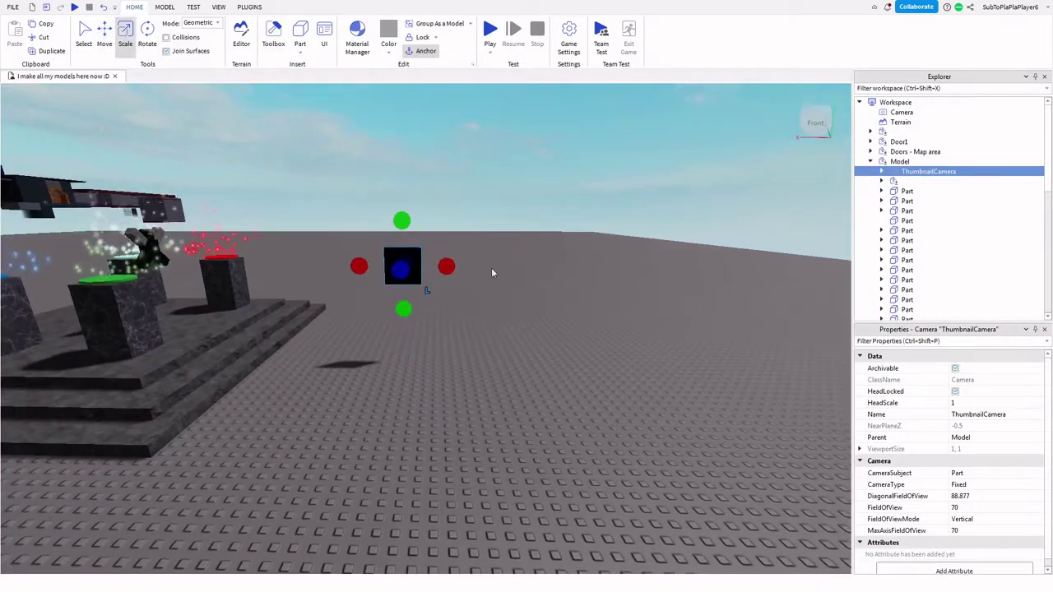
{"action": "left_click_drag", "start_coordinate": [446, 266], "coordinate": [544, 267]}
{"action": "left_click_drag", "start_coordinate": [452, 310], "coordinate": [435, 415]}
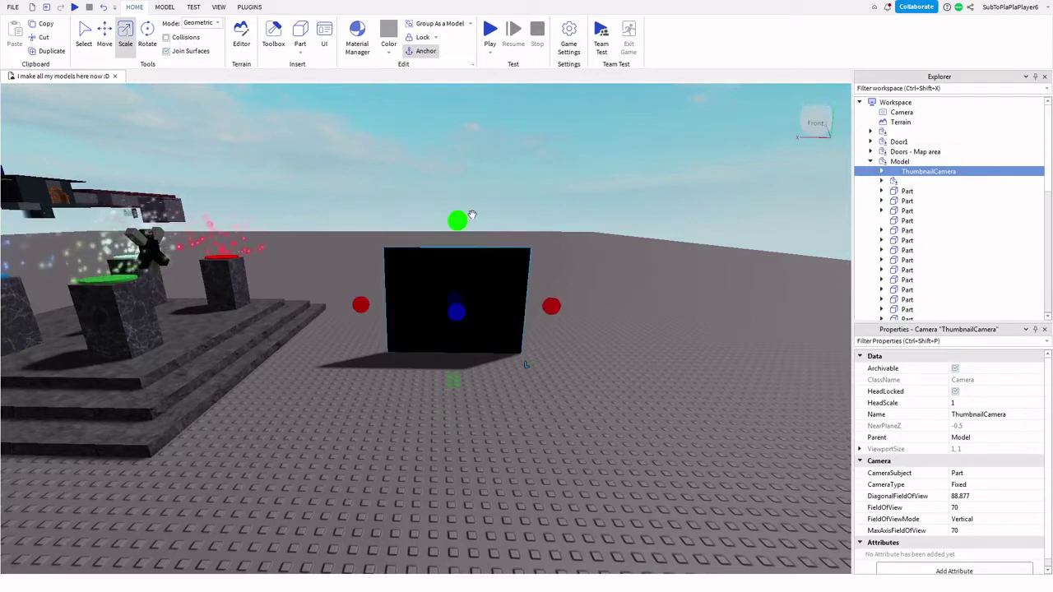
{"action": "left_click_drag", "start_coordinate": [472, 215], "coordinate": [471, 189]}
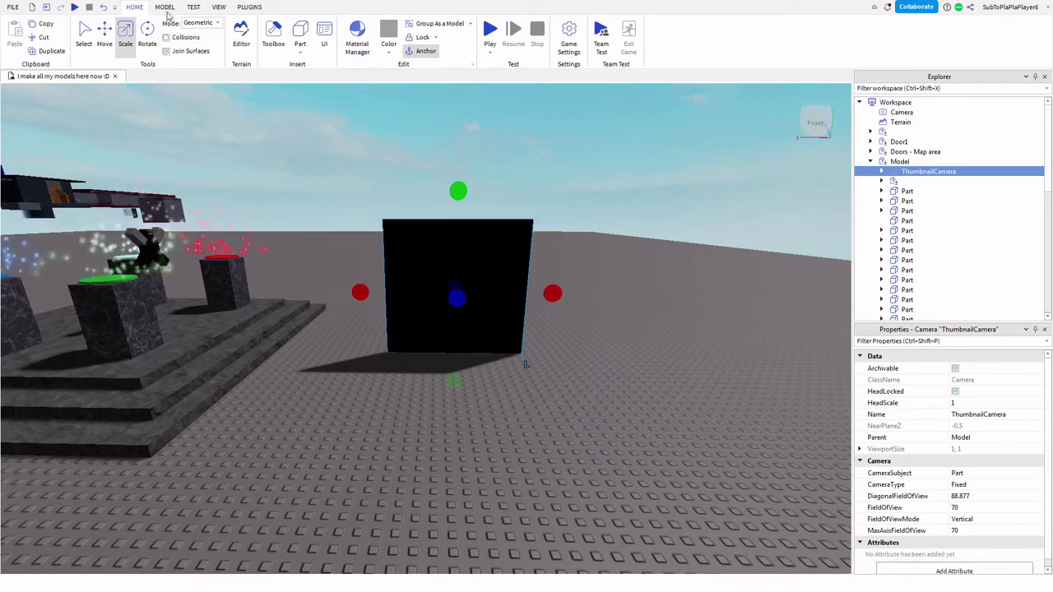
- Use the Load Character plugin to spawn the avatar of "someone" as an R6 character
{"action": "left_click", "coordinate": [240, 8]}
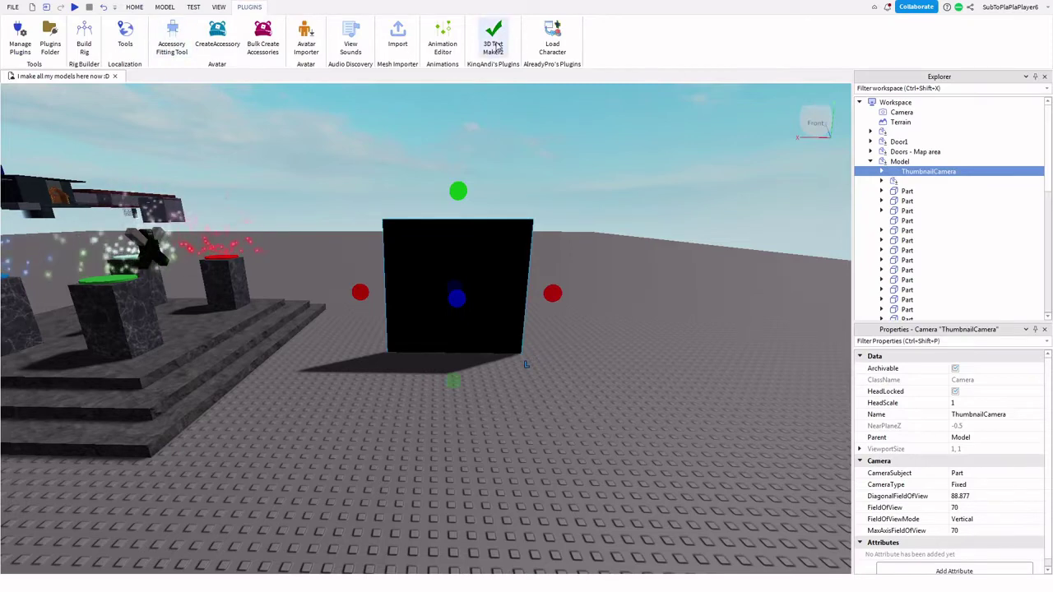
{"action": "right_click_drag", "start_coordinate": [407, 138], "coordinate": [381, 142]}
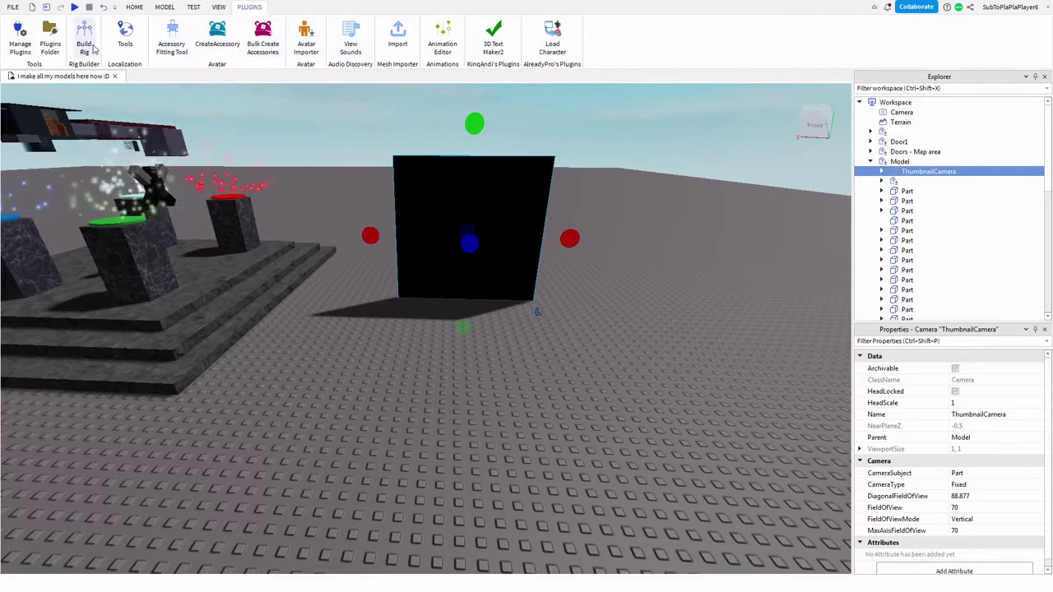
{"action": "left_click", "coordinate": [559, 56]}
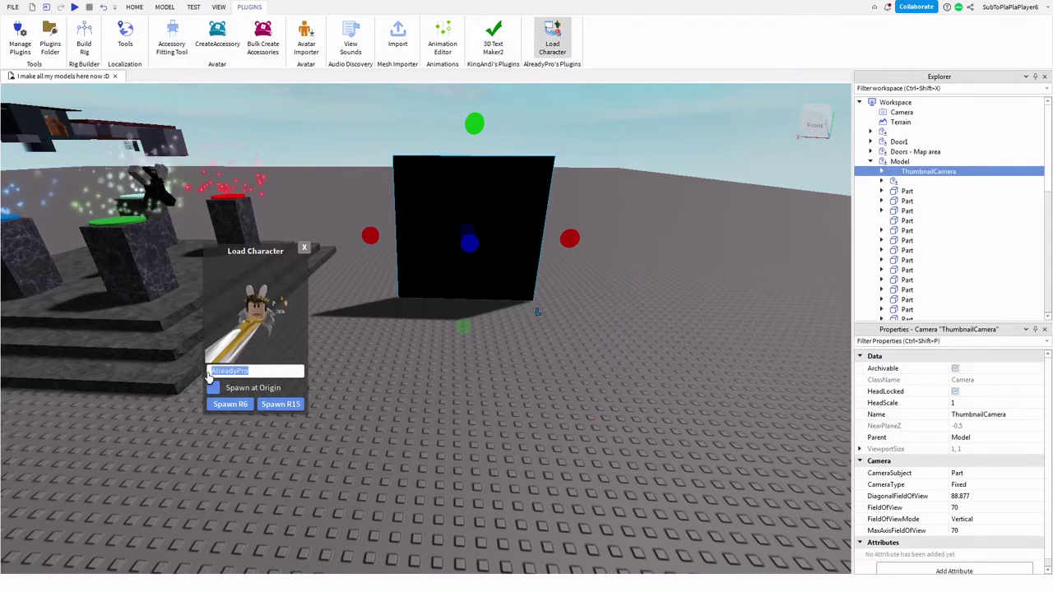
{"action": "type", "text": "someone"}
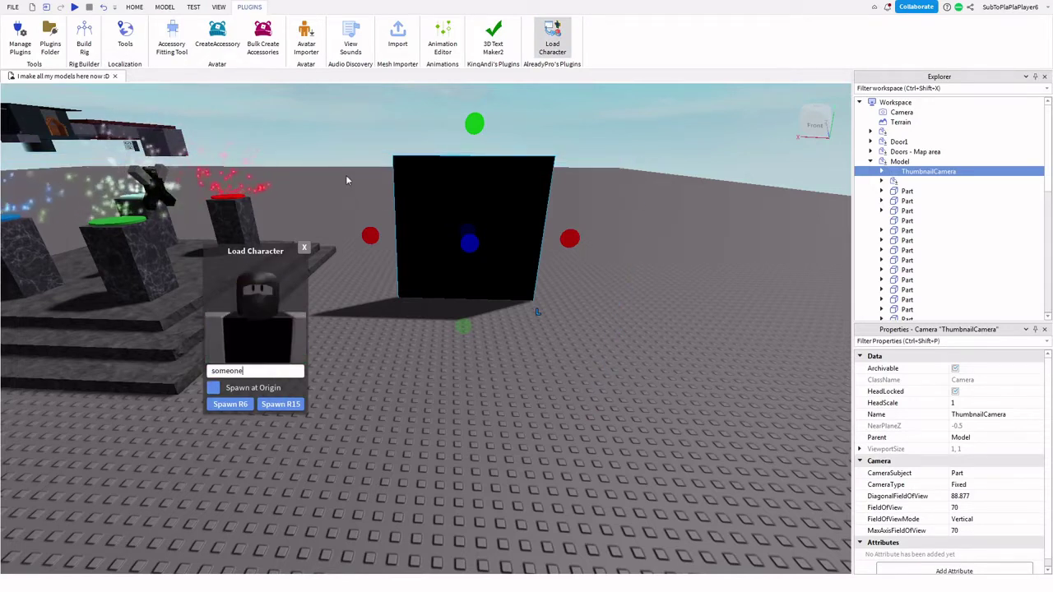
{"action": "left_click", "coordinate": [232, 404]}
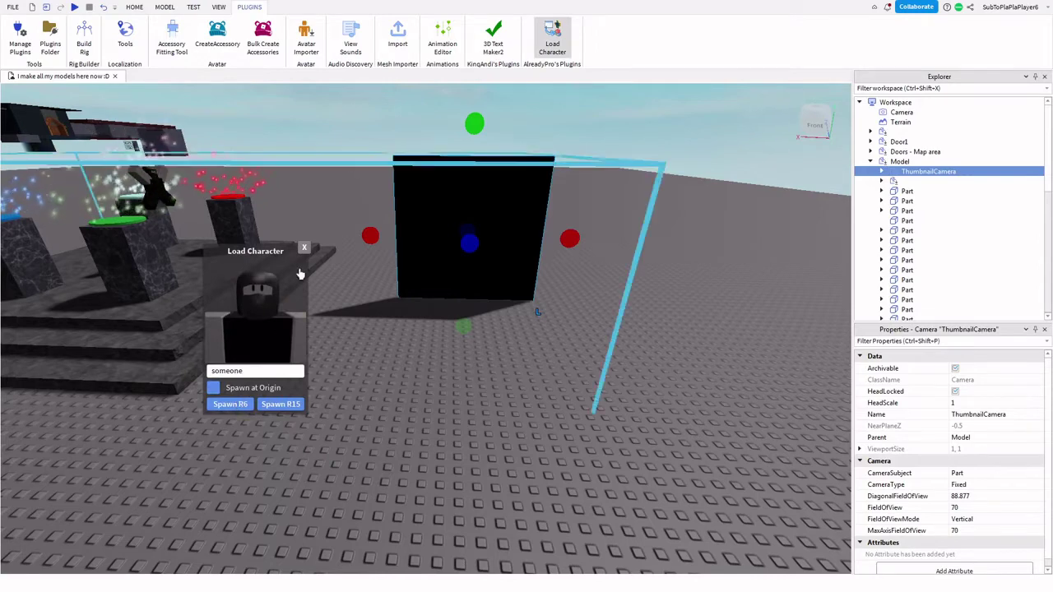
{"action": "left_click", "coordinate": [304, 246]}
{"action": "key", "text": "Delete"}
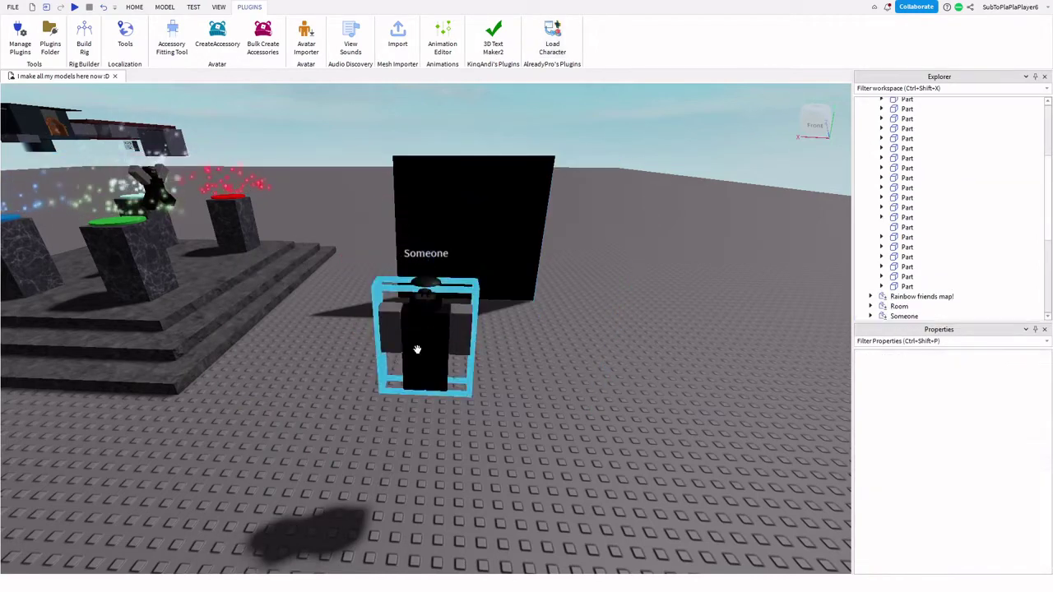
- Rename the spawned Someone character to a blank name so no label shows above its head
{"action": "left_click", "coordinate": [418, 350]}
{"action": "right_click", "coordinate": [897, 318]}
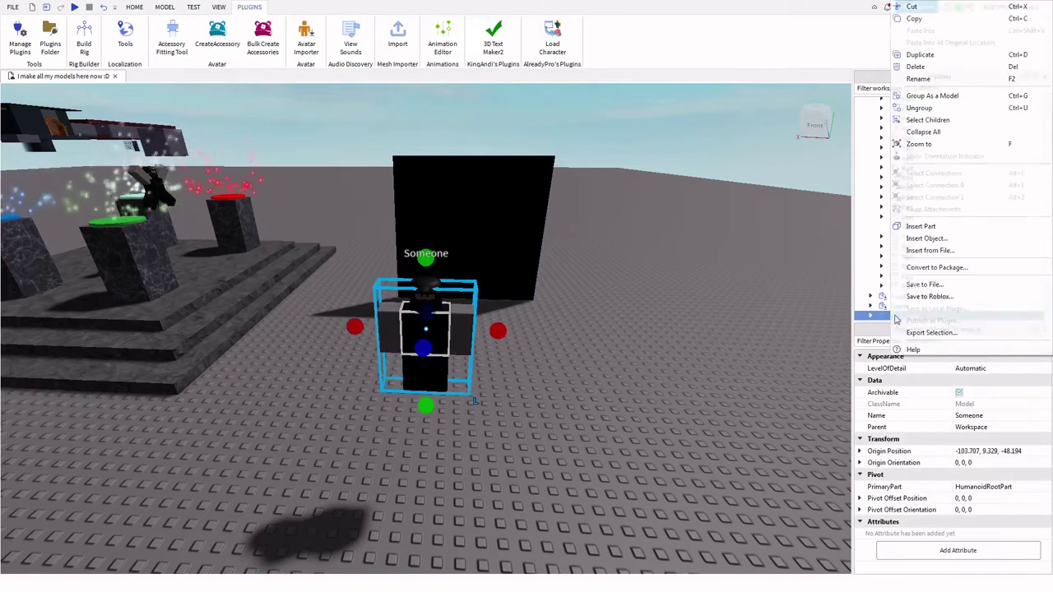
{"action": "left_click", "coordinate": [915, 79]}
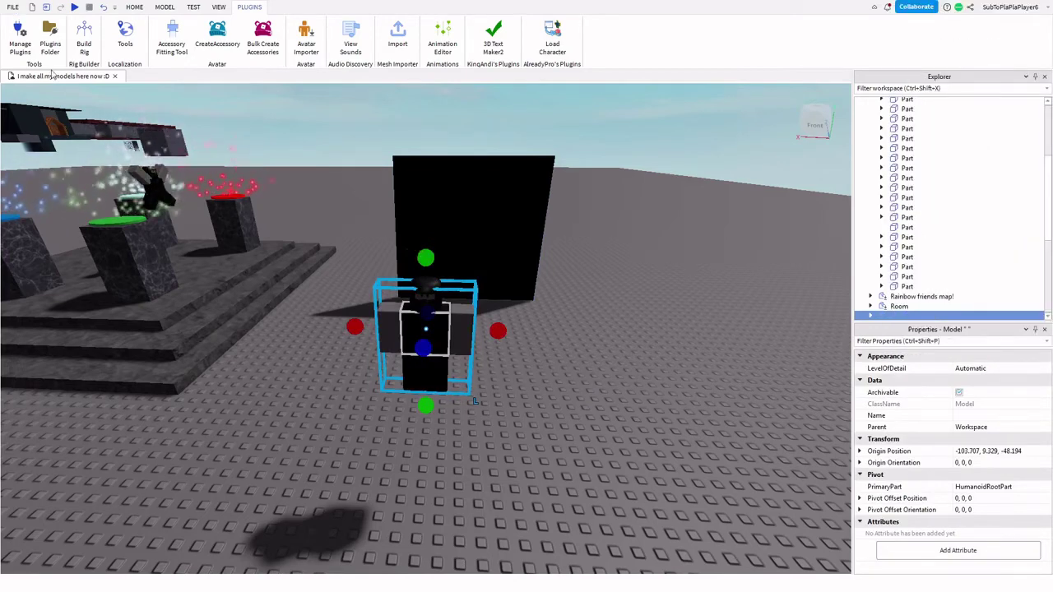
- Move the blank-named character next to the black backdrop and set it down on the ground at about -108, 3, -17.5
{"action": "left_click", "coordinate": [134, 6]}
{"action": "left_click", "coordinate": [105, 37]}
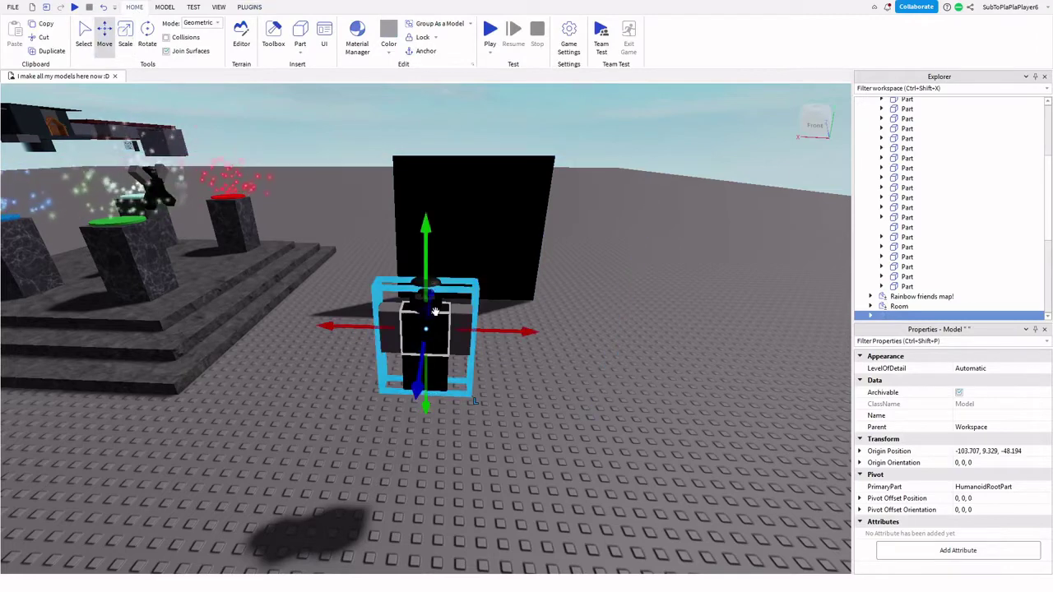
{"action": "left_click_drag", "start_coordinate": [426, 329], "coordinate": [457, 205]}
{"action": "right_click_drag", "start_coordinate": [501, 176], "coordinate": [501, 173]}
{"action": "key", "text": "w"}
{"action": "key", "text": "d"}
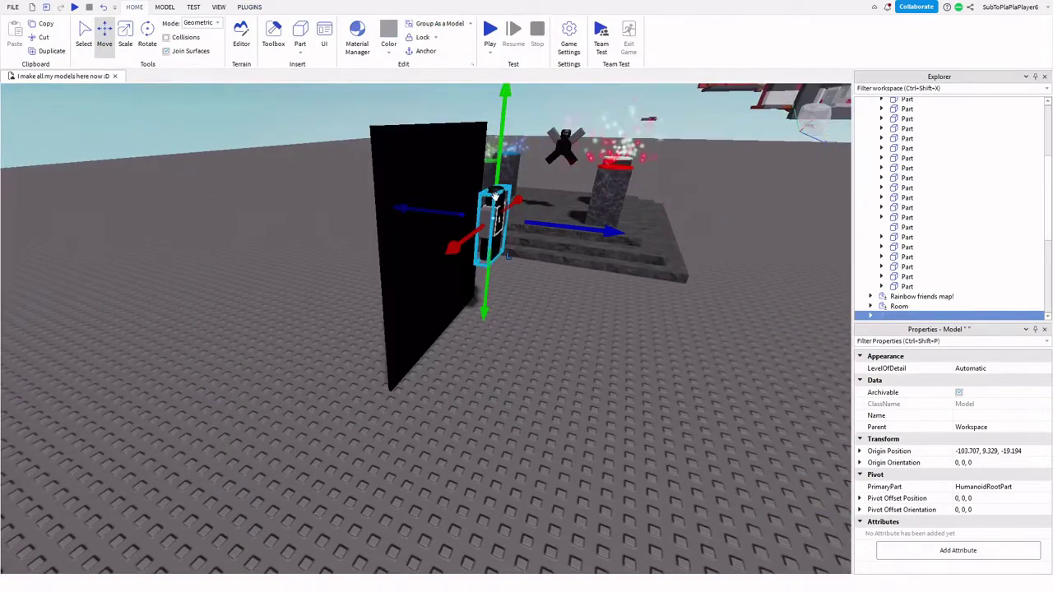
{"action": "left_click_drag", "start_coordinate": [491, 224], "coordinate": [488, 357]}
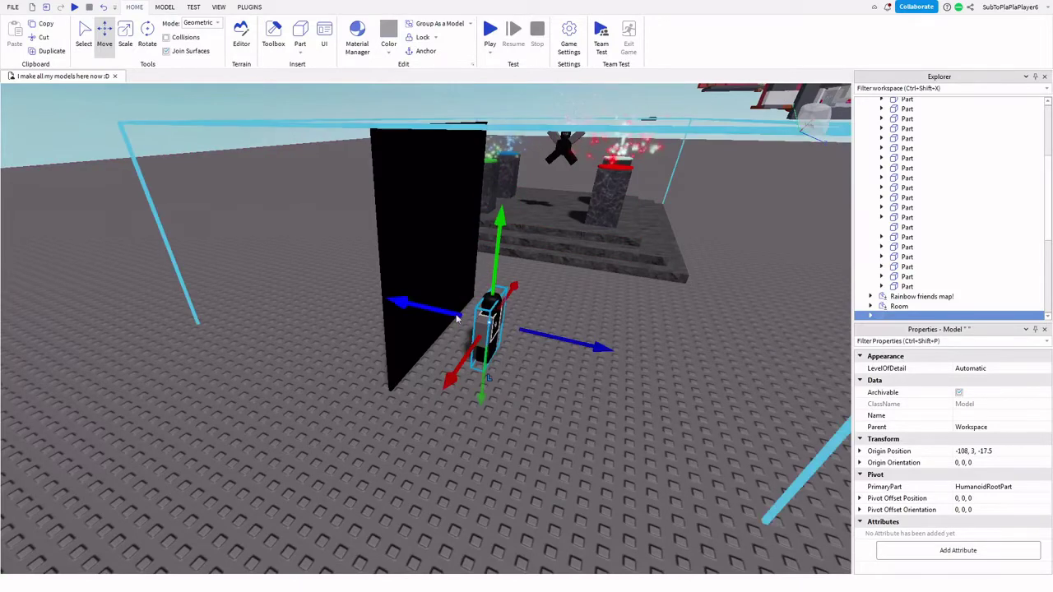
- Move the character 10 studs away from the black backdrop along the Z axis, to Z -7.5
{"action": "right_click_drag", "start_coordinate": [487, 293], "coordinate": [470, 301]}
{"action": "key", "text": "a"}
{"action": "key", "text": "w"}
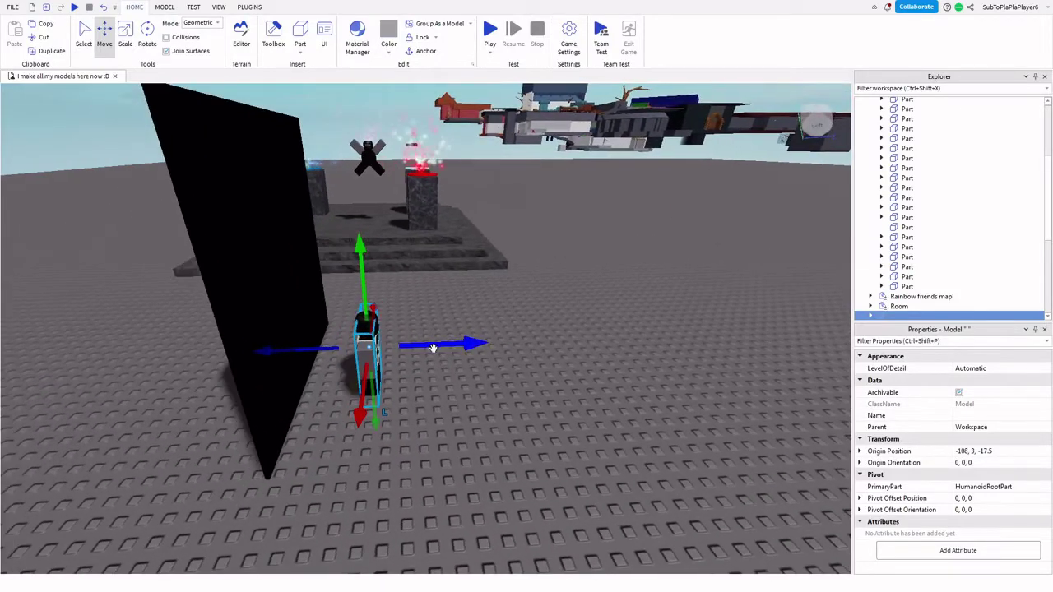
{"action": "left_click_drag", "start_coordinate": [437, 348], "coordinate": [649, 327]}
{"action": "right_click_drag", "start_coordinate": [510, 288], "coordinate": [496, 288]}
{"action": "key", "text": "w"}
{"action": "key", "text": "a"}
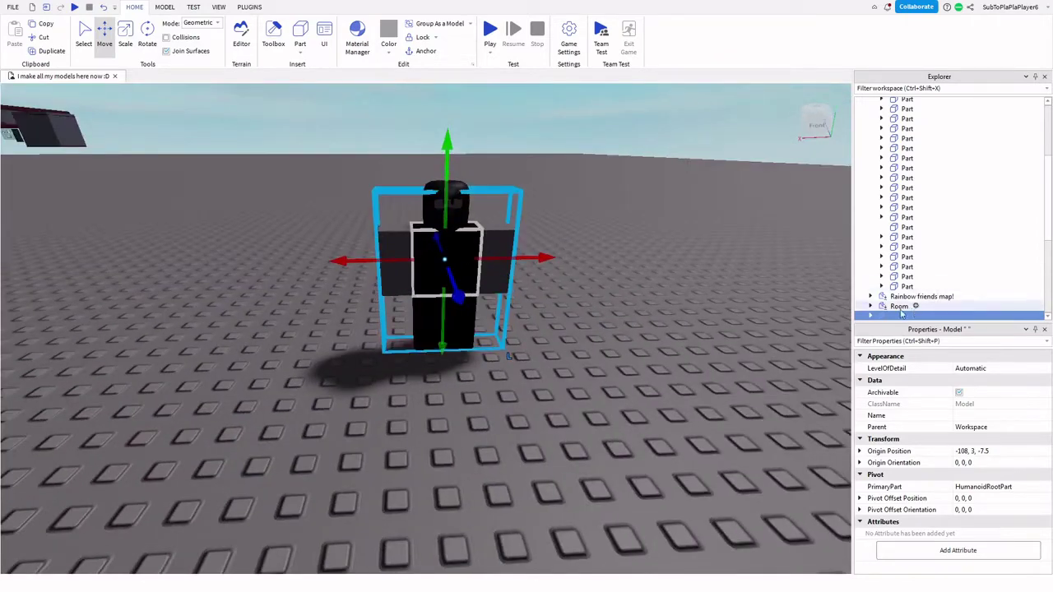
- Expand the blank-named character model in the object hierarchy and select its Left Arm part
{"action": "scroll", "coordinate": [902, 314], "scroll_direction": "down", "scroll_amount": 3}
{"action": "left_click", "coordinate": [872, 232]}
{"action": "scroll", "coordinate": [912, 261], "scroll_direction": "down", "scroll_amount": 1}
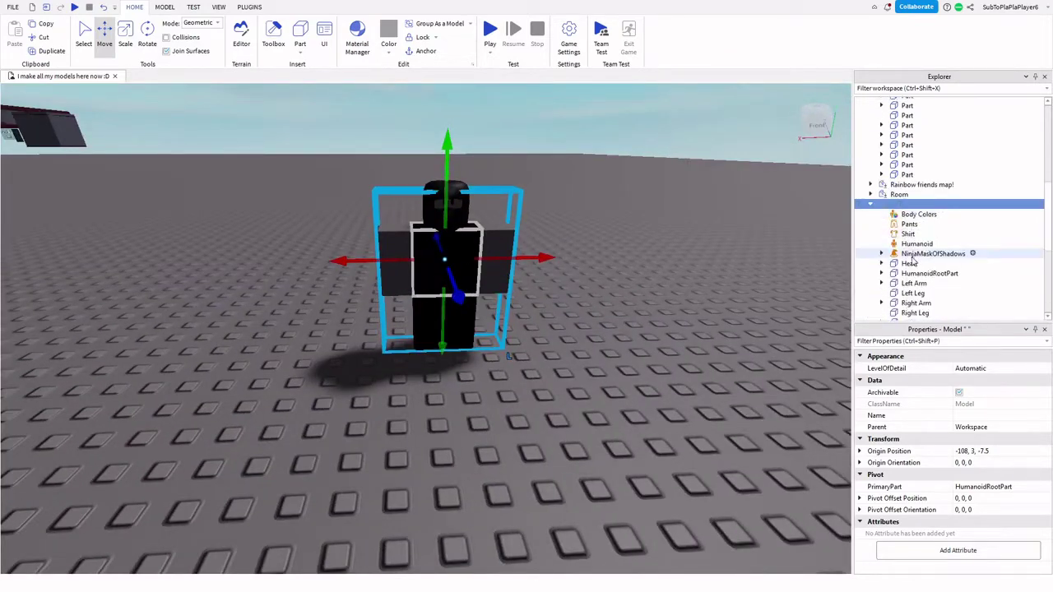
{"action": "left_click", "coordinate": [908, 263]}
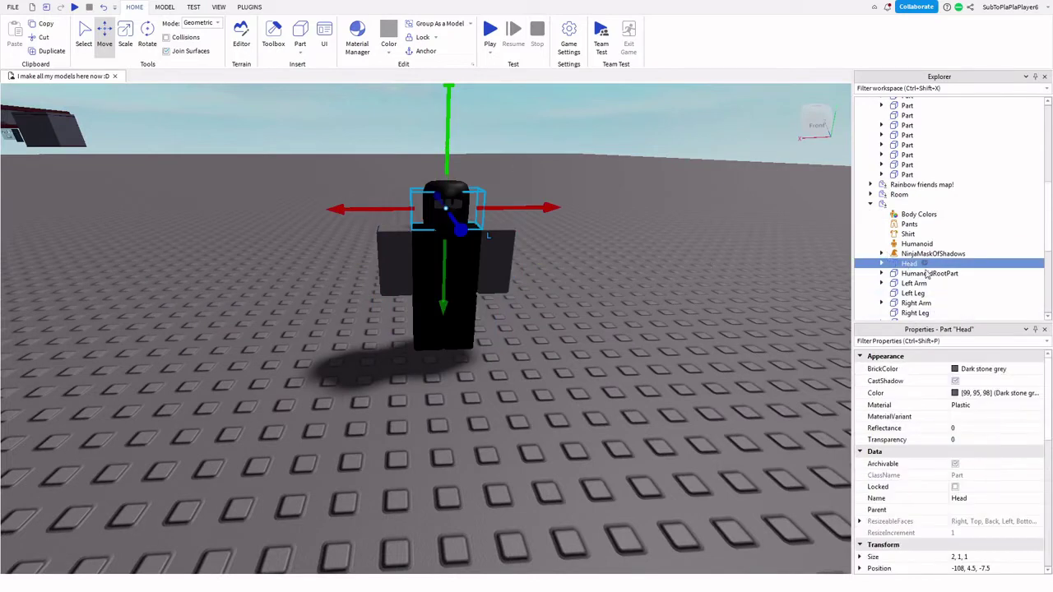
{"action": "scroll", "coordinate": [903, 268], "scroll_direction": "down", "scroll_amount": 2}
{"action": "left_click", "coordinate": [921, 277]}
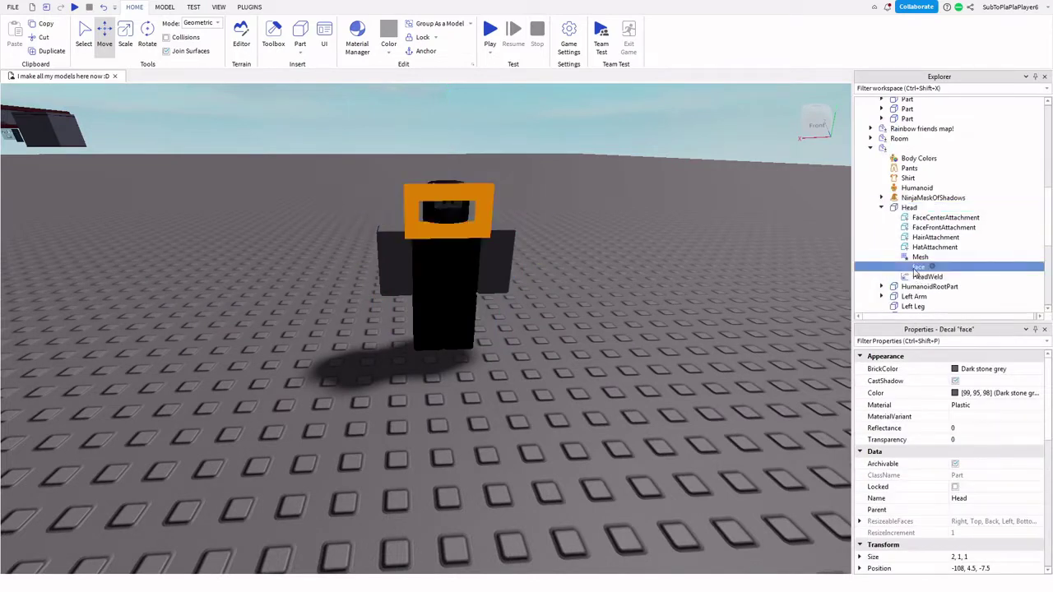
{"action": "left_click", "coordinate": [880, 208]}
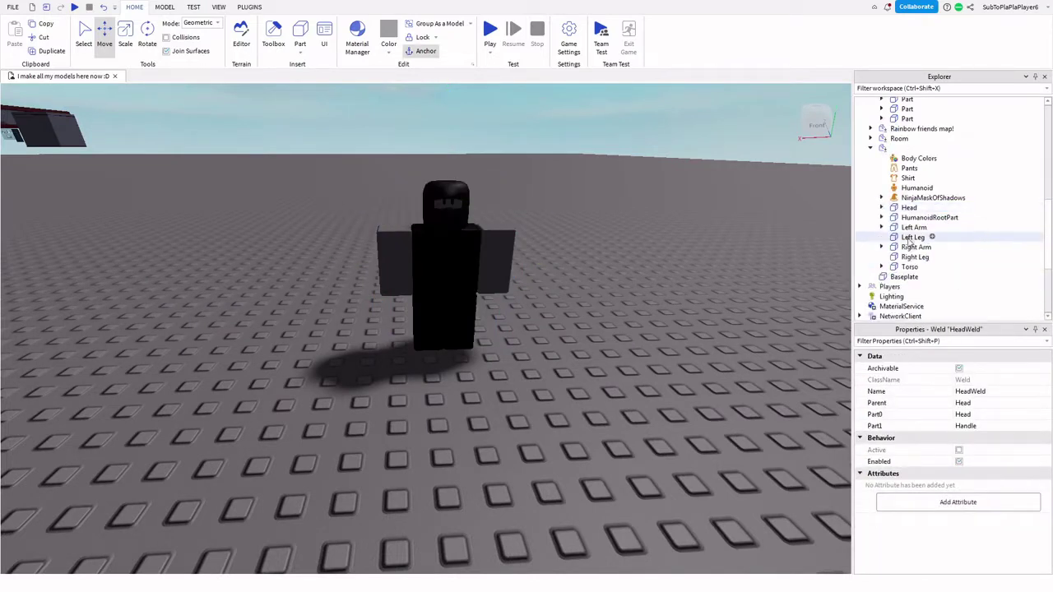
{"action": "left_click", "coordinate": [881, 227]}
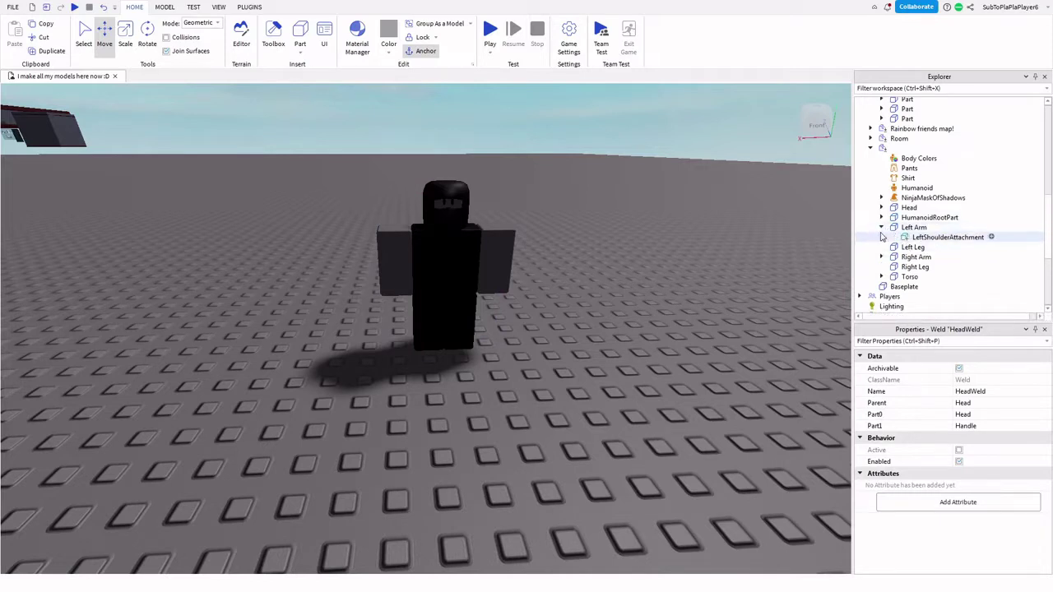
{"action": "left_click", "coordinate": [881, 227]}
{"action": "left_click", "coordinate": [911, 227]}
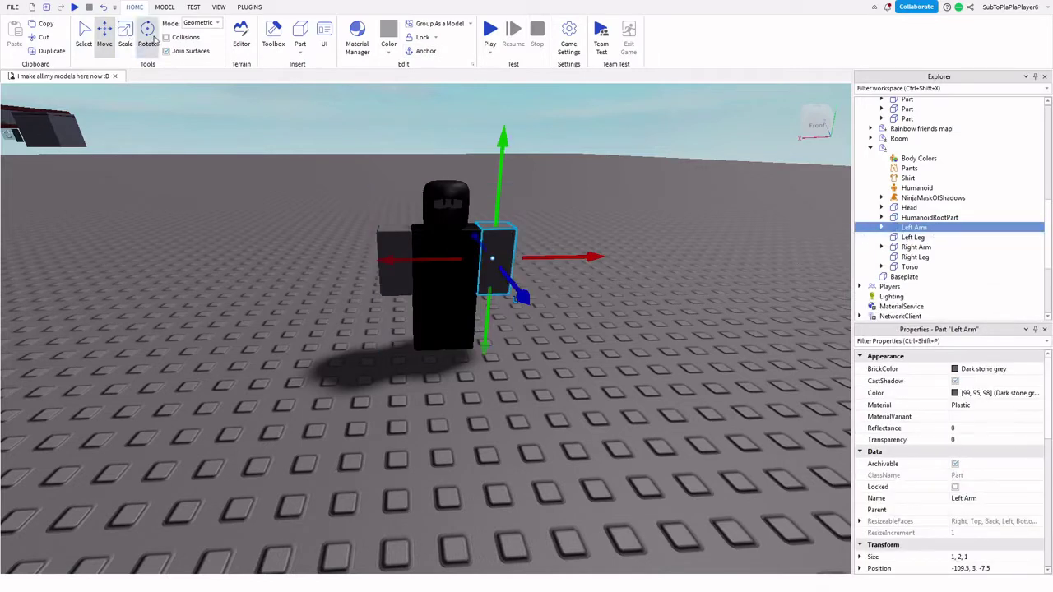
- Try to pose the left arm by rotating it 90° forward and shifting it in front of the shoulder, and undo the changes
{"action": "left_click", "coordinate": [151, 39]}
{"action": "left_click_drag", "start_coordinate": [504, 305], "coordinate": [506, 305]}
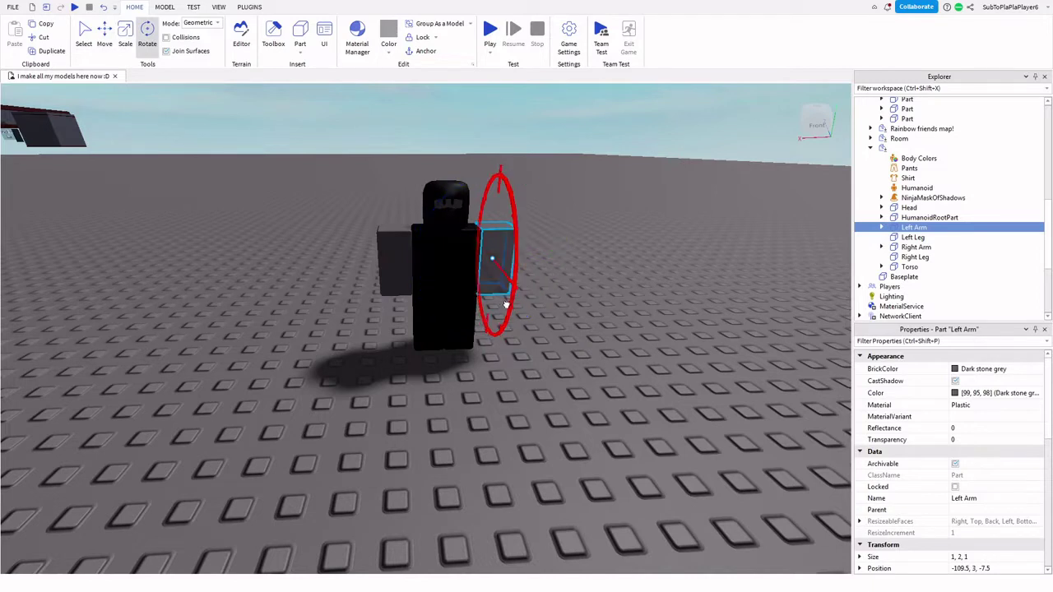
{"action": "left_click_drag", "start_coordinate": [519, 191], "coordinate": [521, 116]}
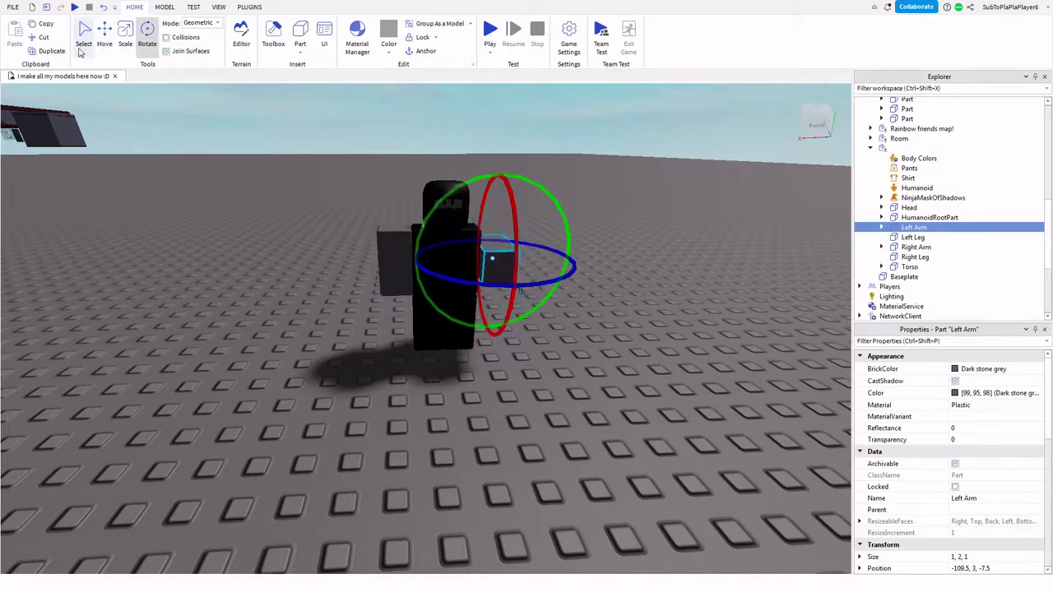
{"action": "left_click", "coordinate": [105, 40]}
{"action": "mouse_move", "coordinate": [502, 271]}
{"action": "left_mouse_down"}
{"action": "mouse_move", "coordinate": [520, 293]}
{"action": "mouse_move", "coordinate": [514, 255]}
{"action": "left_mouse_up"}
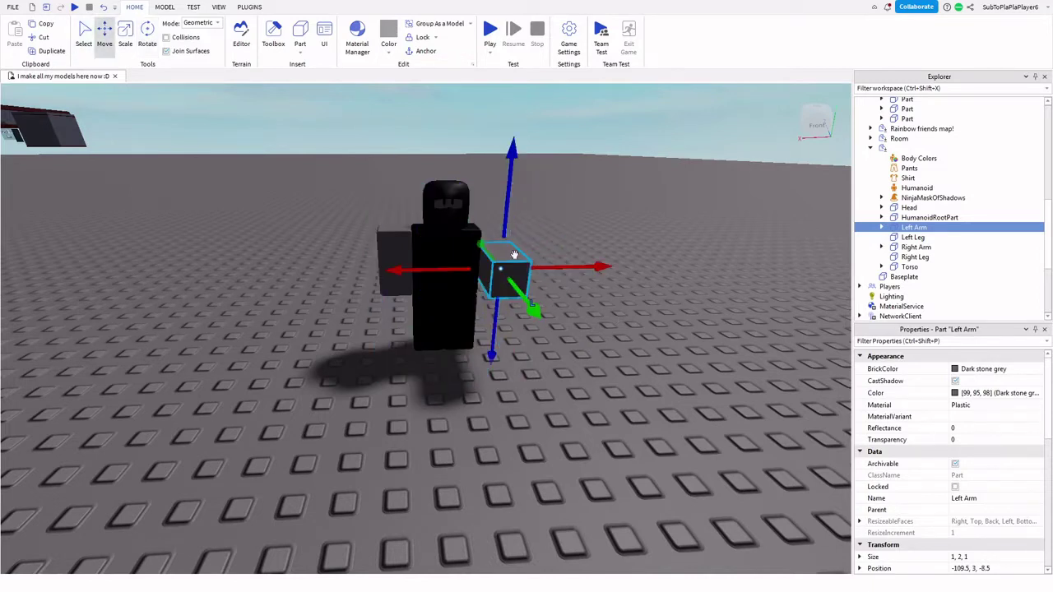
{"action": "left_click_drag", "start_coordinate": [504, 205], "coordinate": [504, 183]}
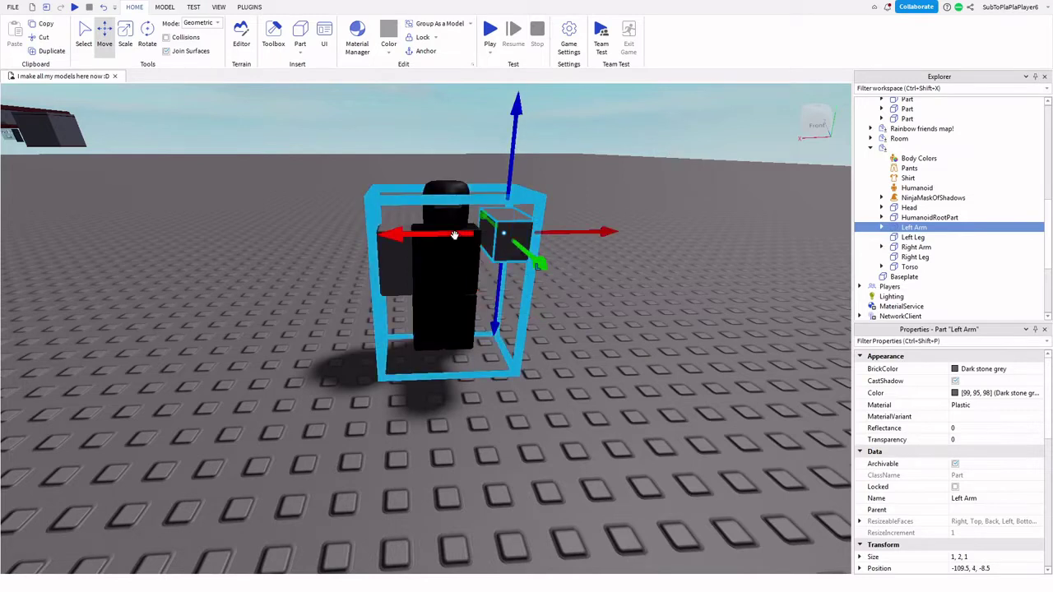
{"action": "left_click_drag", "start_coordinate": [512, 275], "coordinate": [494, 297]}
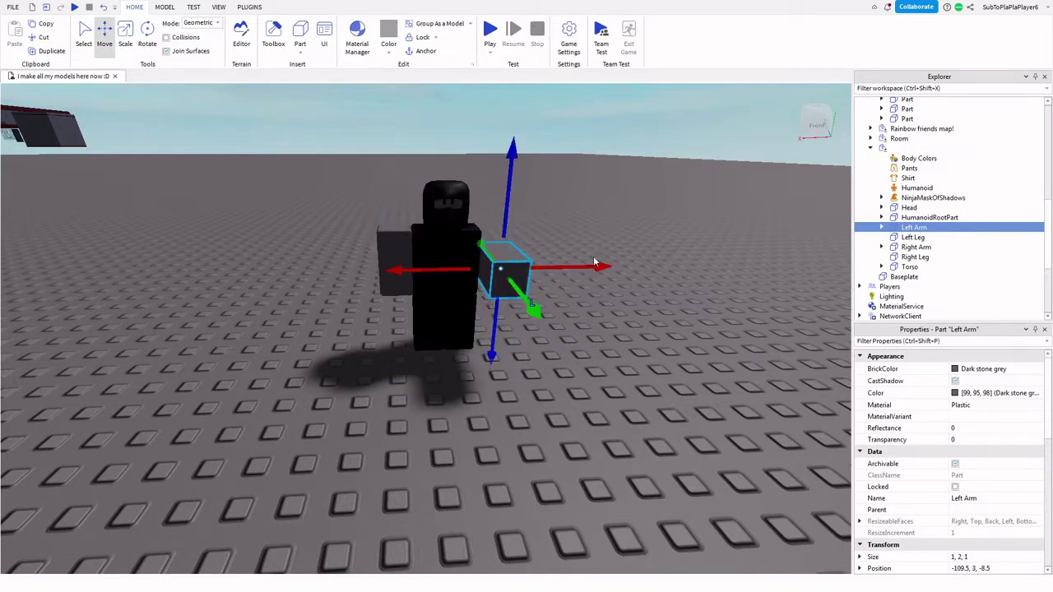
{"action": "left_click_drag", "start_coordinate": [586, 255], "coordinate": [568, 254]}
{"action": "key", "text": "ctrl+t"}
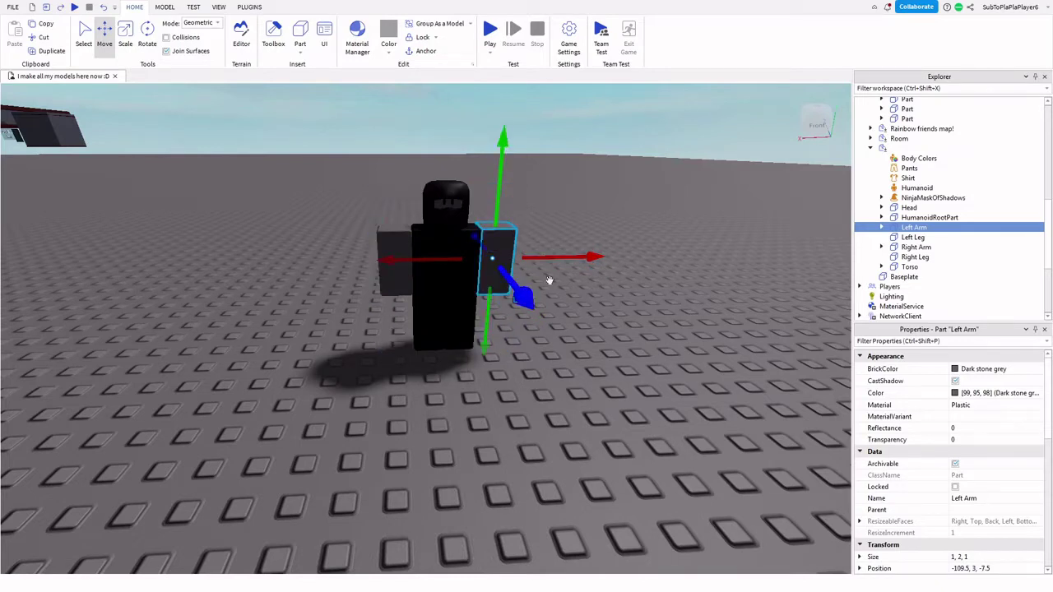
- Rotate the left arm sideways into a raised diagonal pose and move it up to the shoulder, at about -109.5, 4.414, -7.5
{"action": "left_click", "coordinate": [147, 34]}
{"action": "left_click_drag", "start_coordinate": [552, 312], "coordinate": [594, 173]}
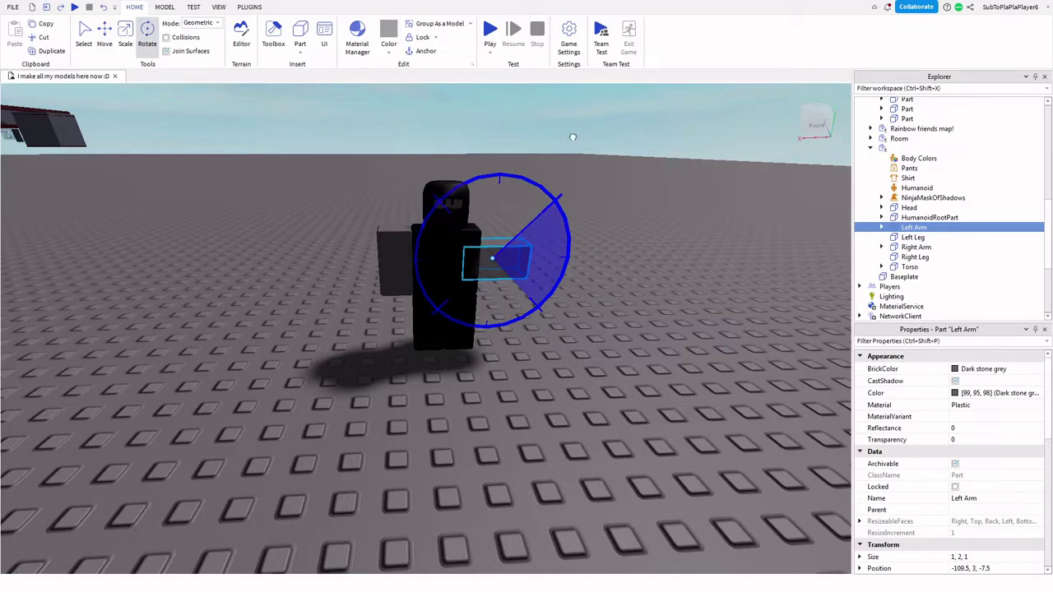
{"action": "left_click_drag", "start_coordinate": [573, 137], "coordinate": [576, 214]}
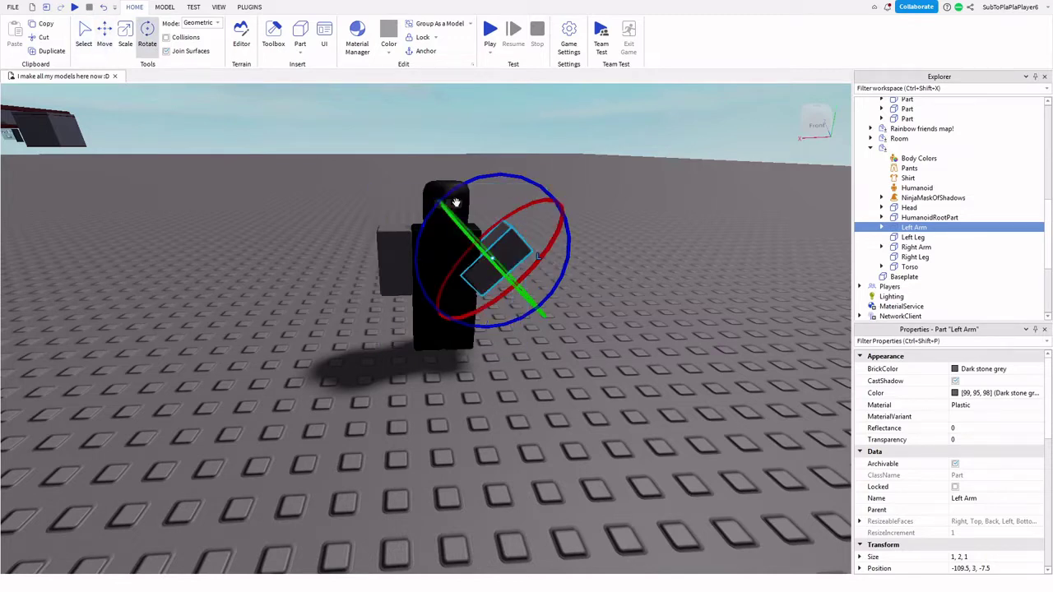
{"action": "left_click", "coordinate": [105, 36]}
{"action": "left_click_drag", "start_coordinate": [458, 226], "coordinate": [425, 203]}
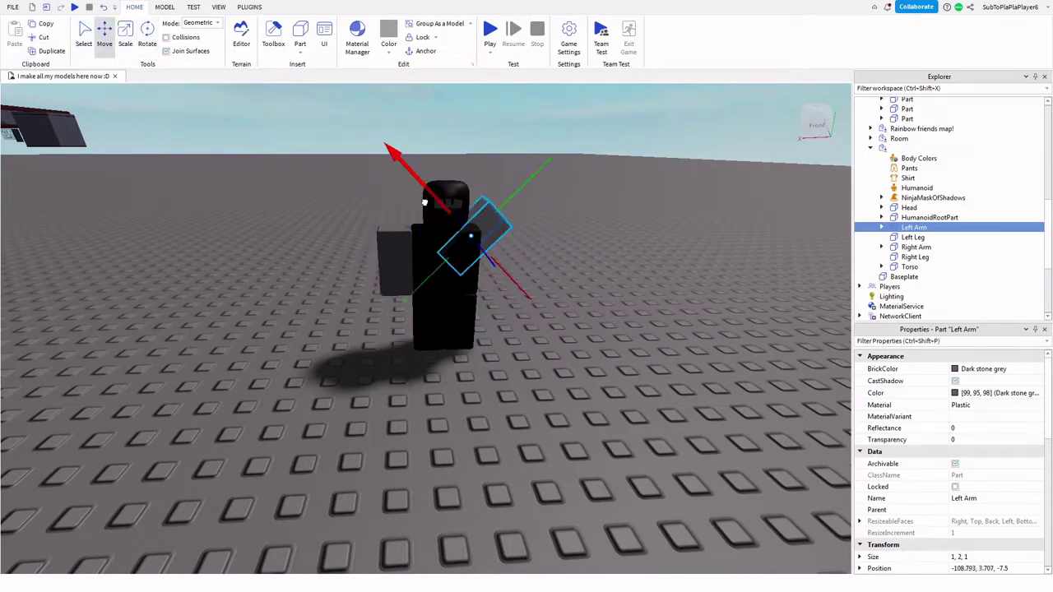
{"action": "left_click_drag", "start_coordinate": [544, 179], "coordinate": [559, 129]}
{"action": "right_click_drag", "start_coordinate": [671, 207], "coordinate": [614, 205]}
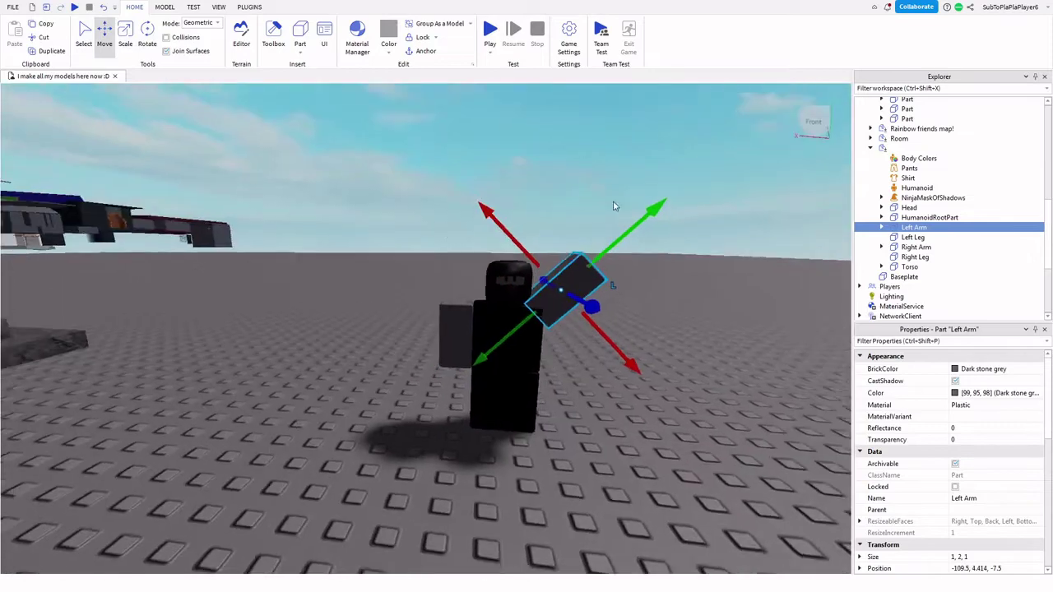
{"action": "right_click_drag", "start_coordinate": [486, 154], "coordinate": [316, 90]}
- Search the Toolbox models for "sign", insert the wooden Sign with editable text, and close the Toolbox
{"action": "left_click", "coordinate": [273, 37]}
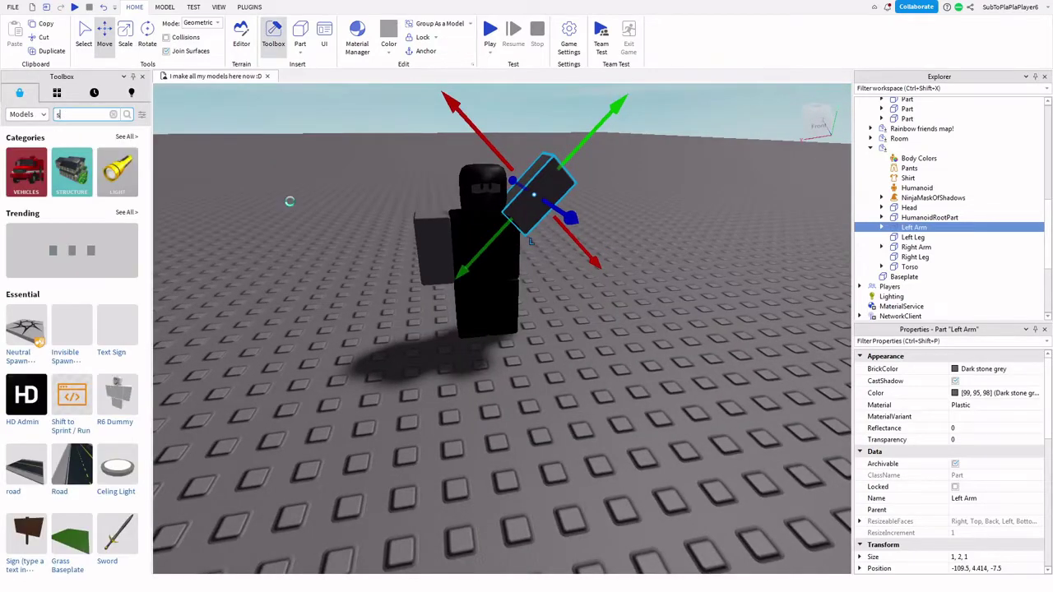
{"action": "type", "text": "sign"}
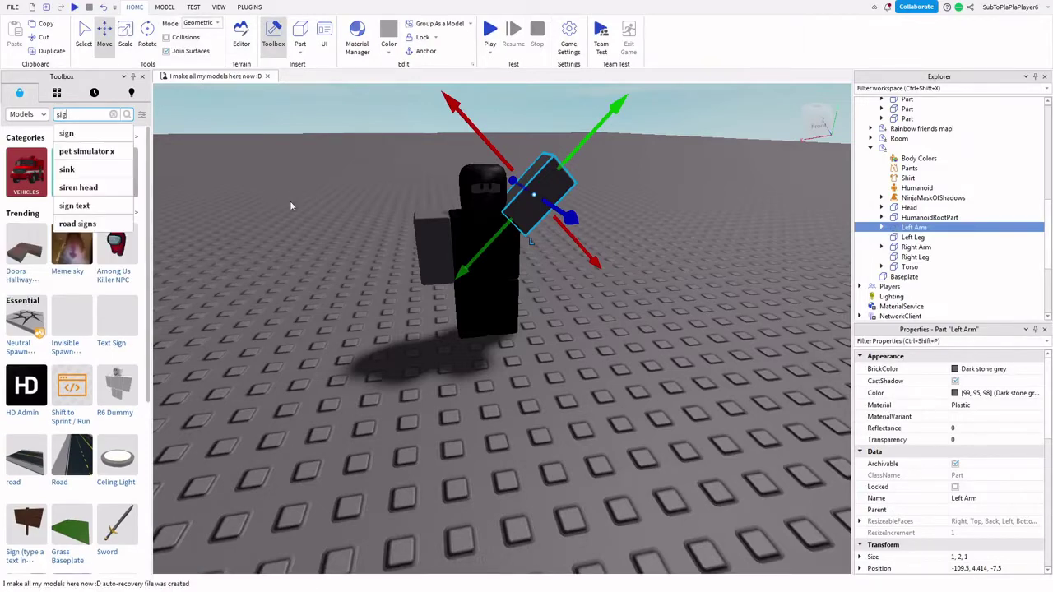
{"action": "key", "text": "Return"}
{"action": "right_click_drag", "start_coordinate": [572, 391], "coordinate": [573, 391]}
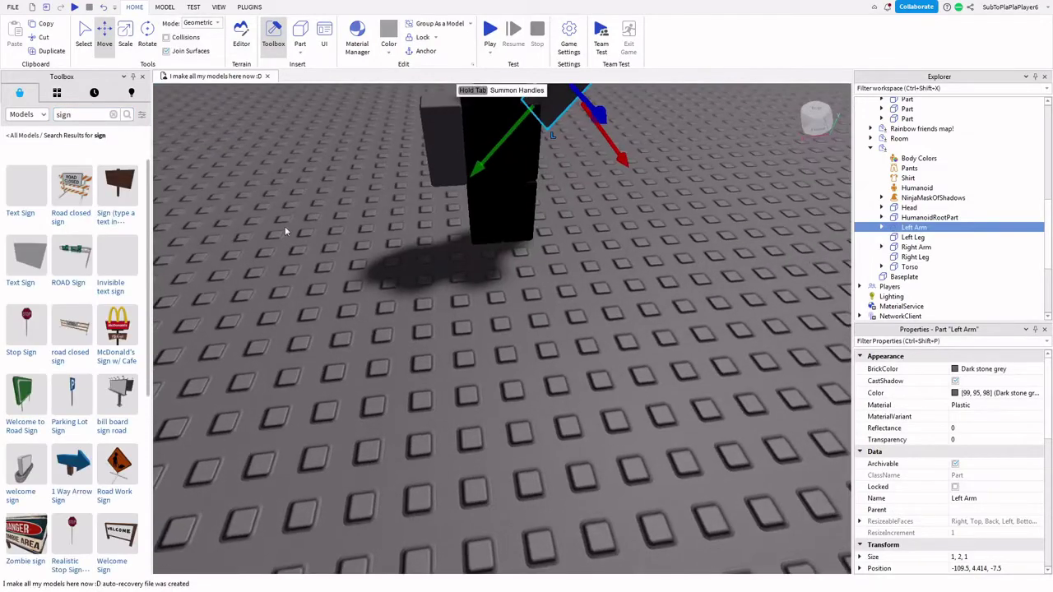
{"action": "left_click", "coordinate": [113, 196]}
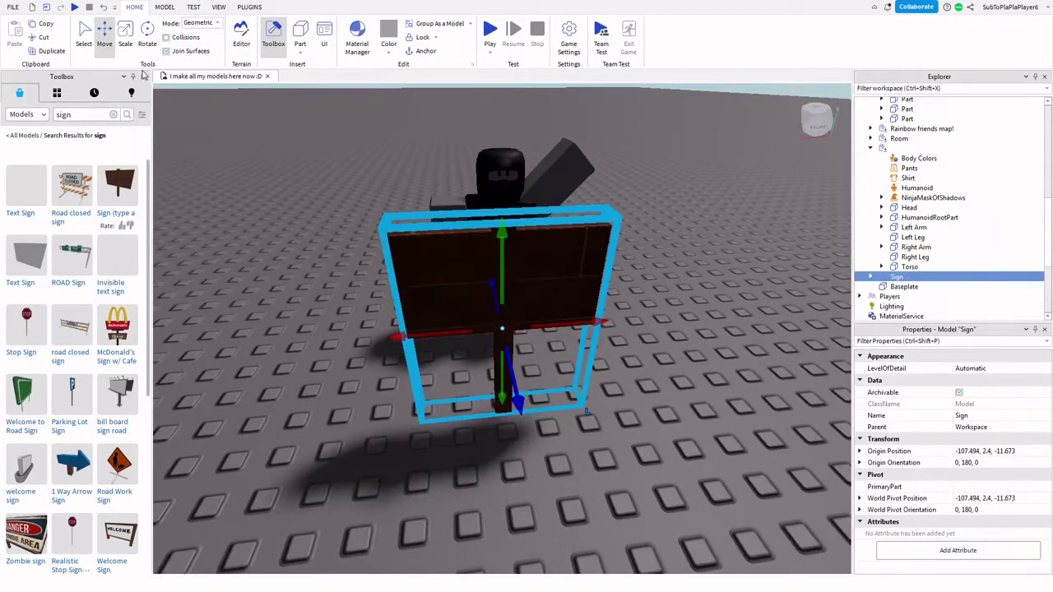
{"action": "left_click", "coordinate": [145, 93]}
{"action": "left_click", "coordinate": [141, 77]}
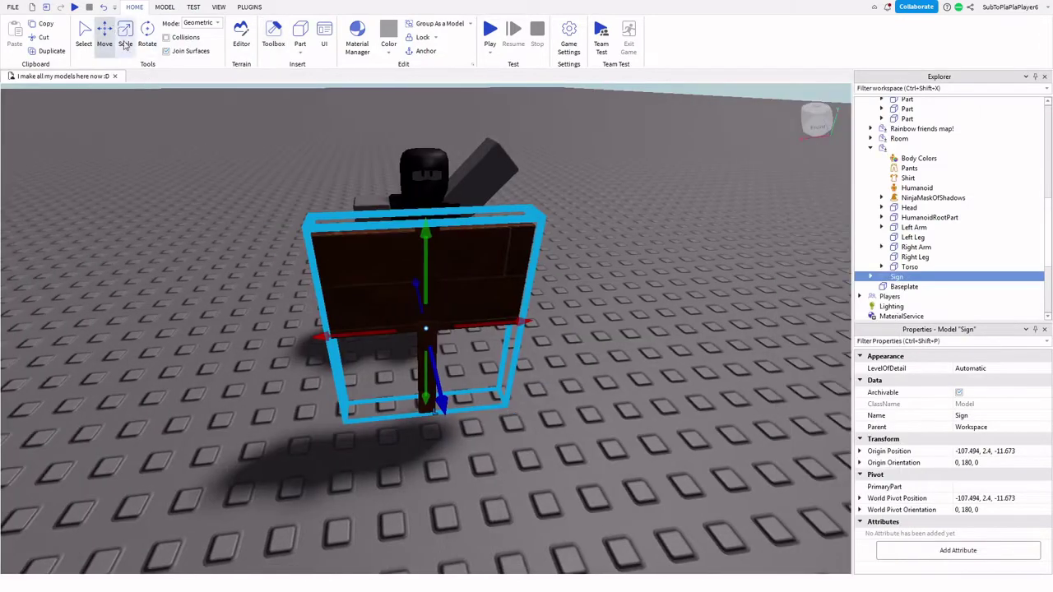
- Rotate the sign 180° about its vertical axis and place it beside the character's raised left arm at about -110, 2.4, -10.7
{"action": "left_click", "coordinate": [148, 37]}
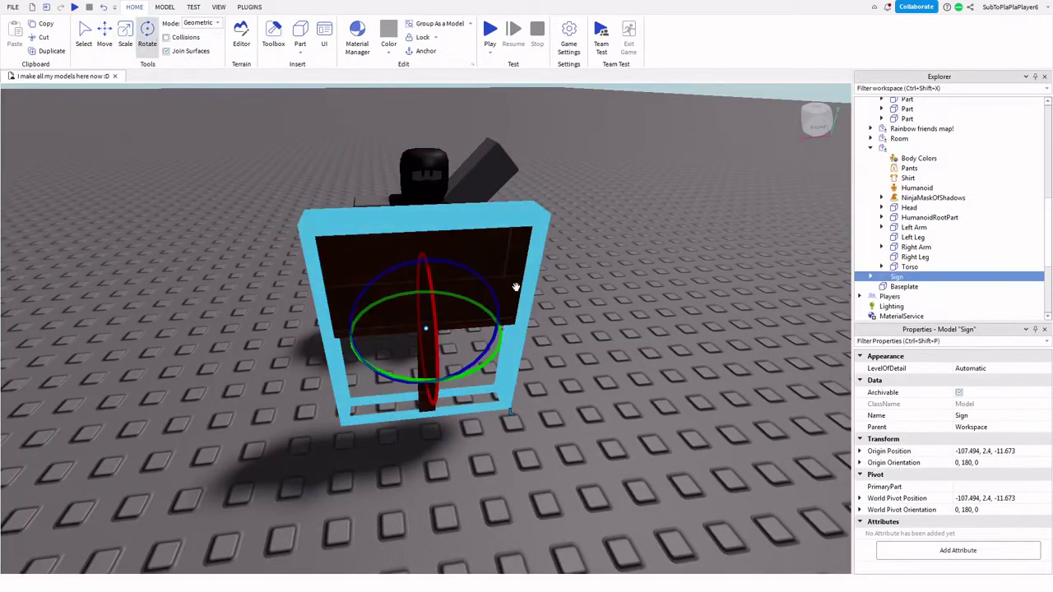
{"action": "left_click_drag", "start_coordinate": [491, 362], "coordinate": [278, 303]}
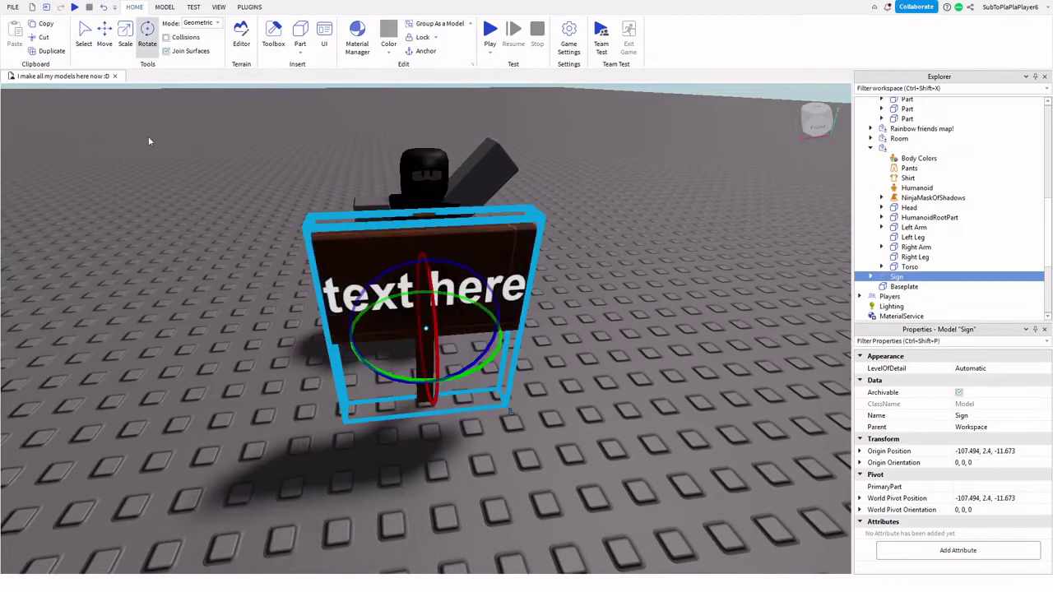
{"action": "left_click", "coordinate": [126, 40]}
{"action": "left_click_drag", "start_coordinate": [438, 242], "coordinate": [549, 362]}
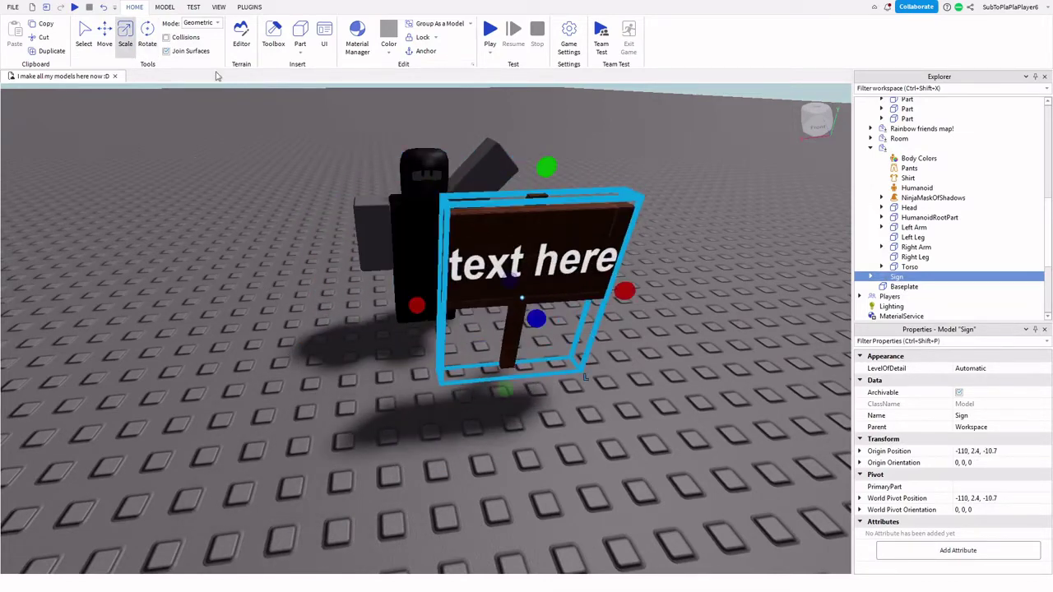
- Move the sign to the character's other side at about -103.3, 2.4, -10 and angle it to 45° about its vertical axis
{"action": "left_click", "coordinate": [148, 43]}
{"action": "left_click_drag", "start_coordinate": [596, 332], "coordinate": [545, 348]}
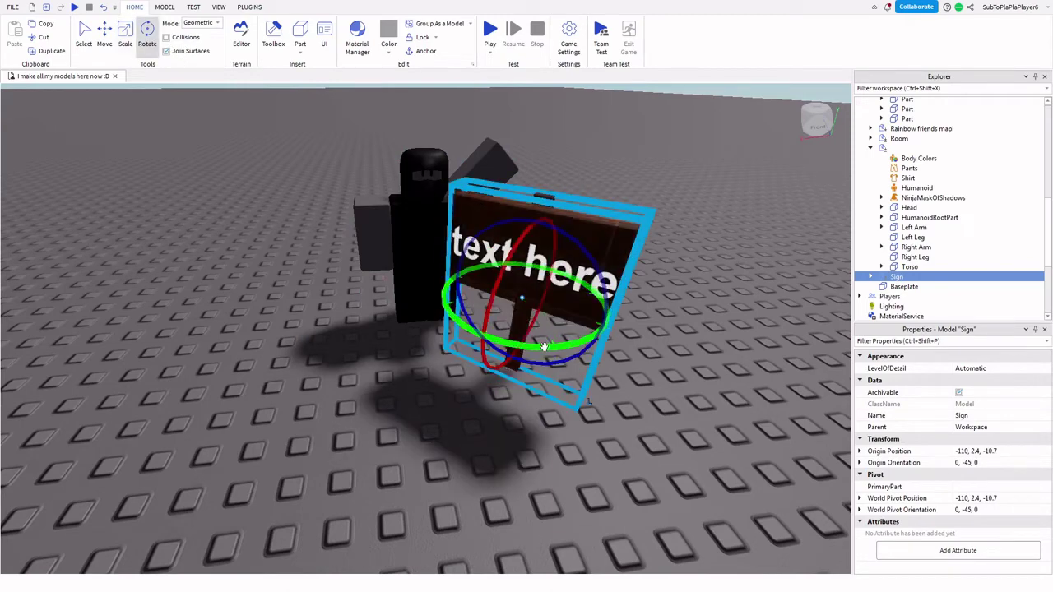
{"action": "right_click_drag", "start_coordinate": [559, 348], "coordinate": [527, 330]}
{"action": "key", "text": "d"}
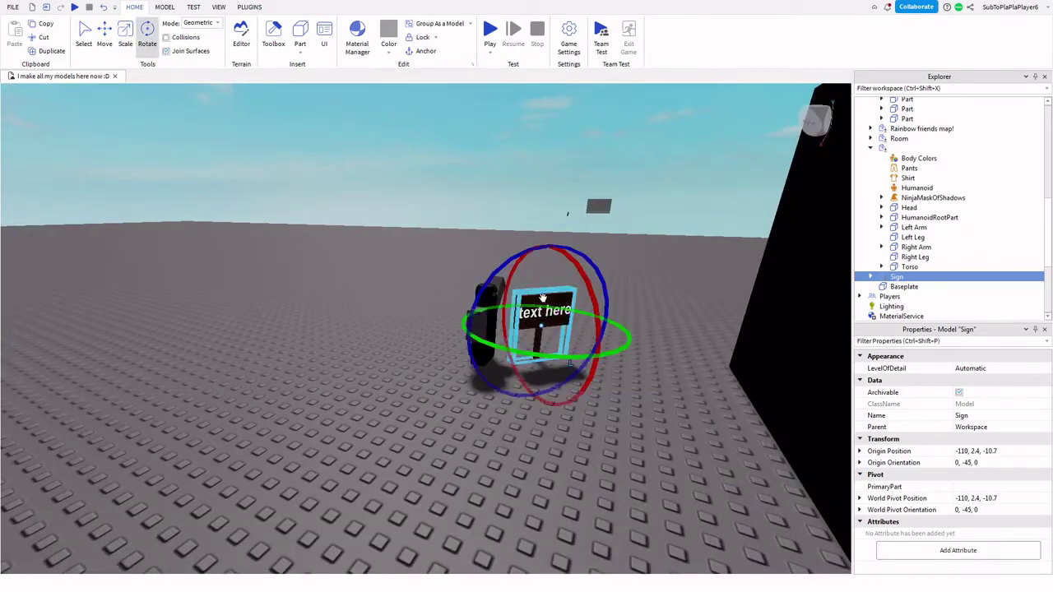
{"action": "key", "text": "ctrl+1"}
{"action": "left_click_drag", "start_coordinate": [525, 303], "coordinate": [612, 310]}
{"action": "left_click", "coordinate": [147, 37]}
{"action": "right_click_drag", "start_coordinate": [625, 319], "coordinate": [629, 319]}
- Change the Sign's TextLabel text to "Master ninja pack!"
{"action": "left_click", "coordinate": [871, 277]}
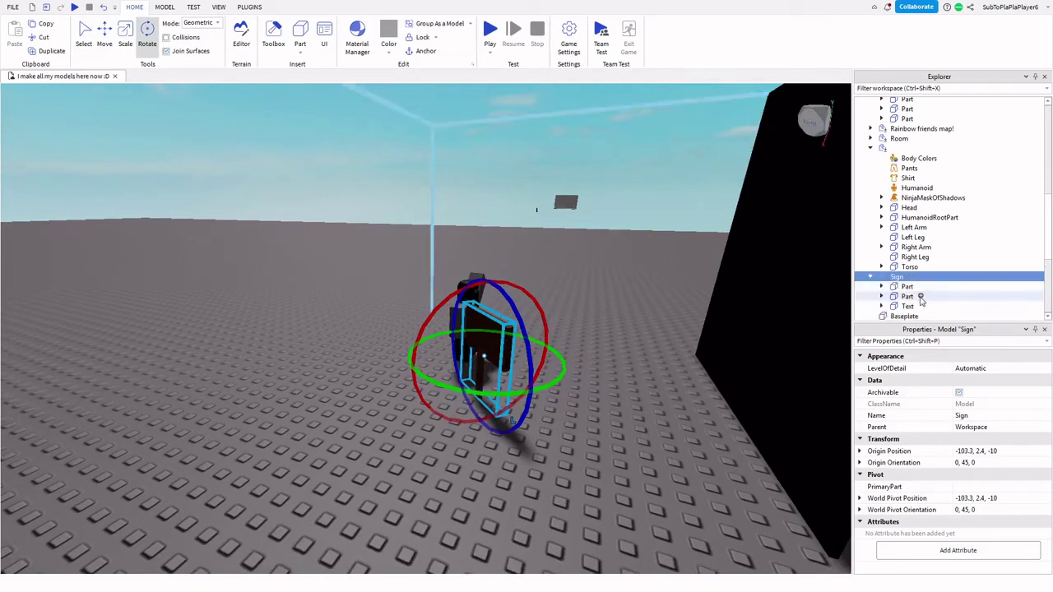
{"action": "left_click", "coordinate": [881, 306]}
{"action": "scroll", "coordinate": [913, 280], "scroll_direction": "down", "scroll_amount": 3}
{"action": "left_click", "coordinate": [893, 204]}
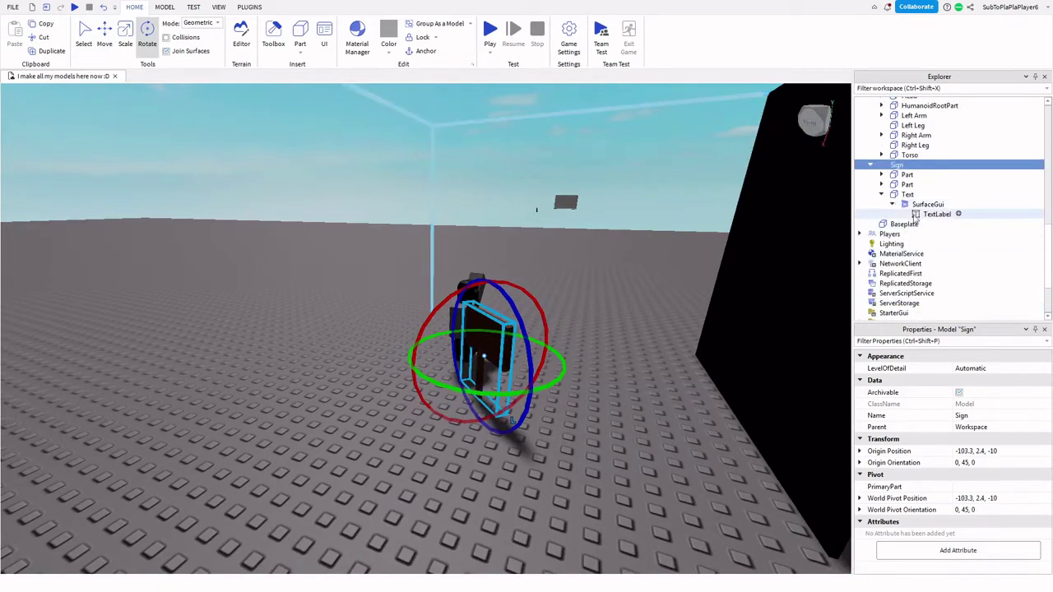
{"action": "left_click", "coordinate": [916, 215]}
{"action": "scroll", "coordinate": [971, 449], "scroll_direction": "down", "scroll_amount": 10}
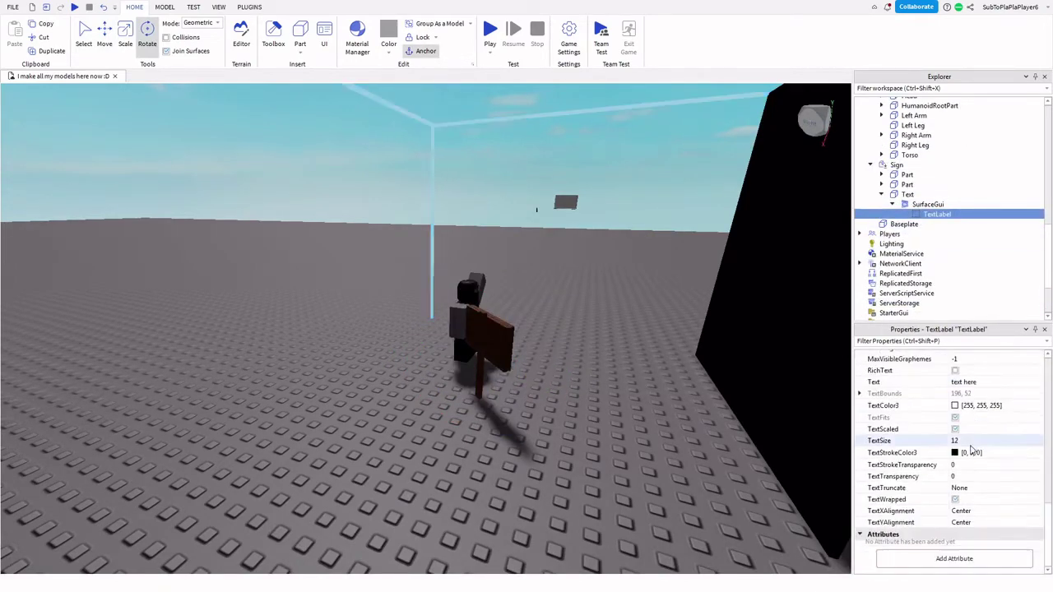
{"action": "left_click", "coordinate": [989, 382]}
{"action": "key", "text": "BackSpace"}
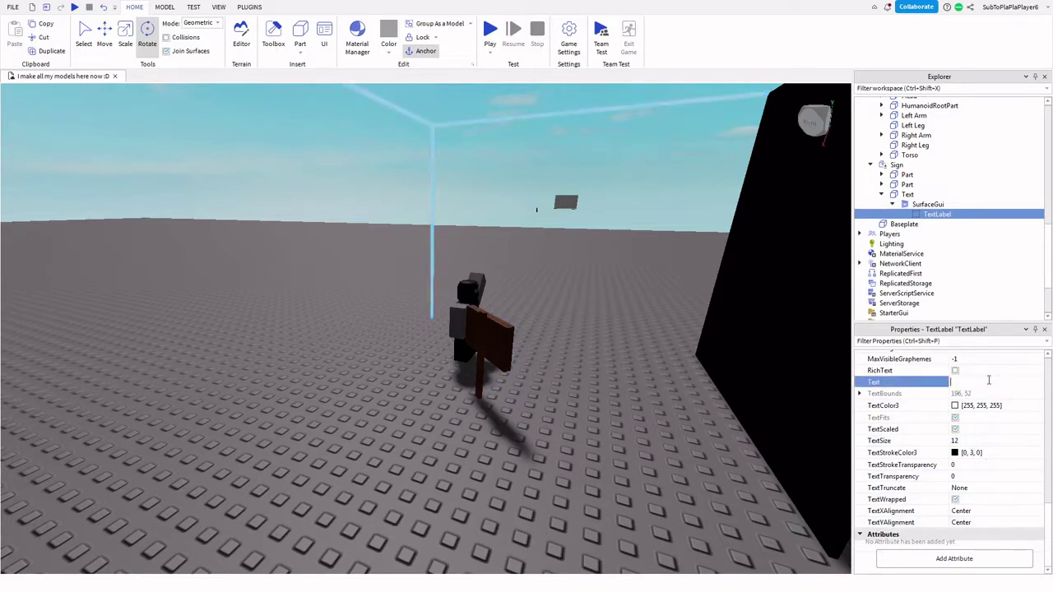
{"action": "type", "text": "Master ninja pack!"}
{"action": "key", "text": "Return"}
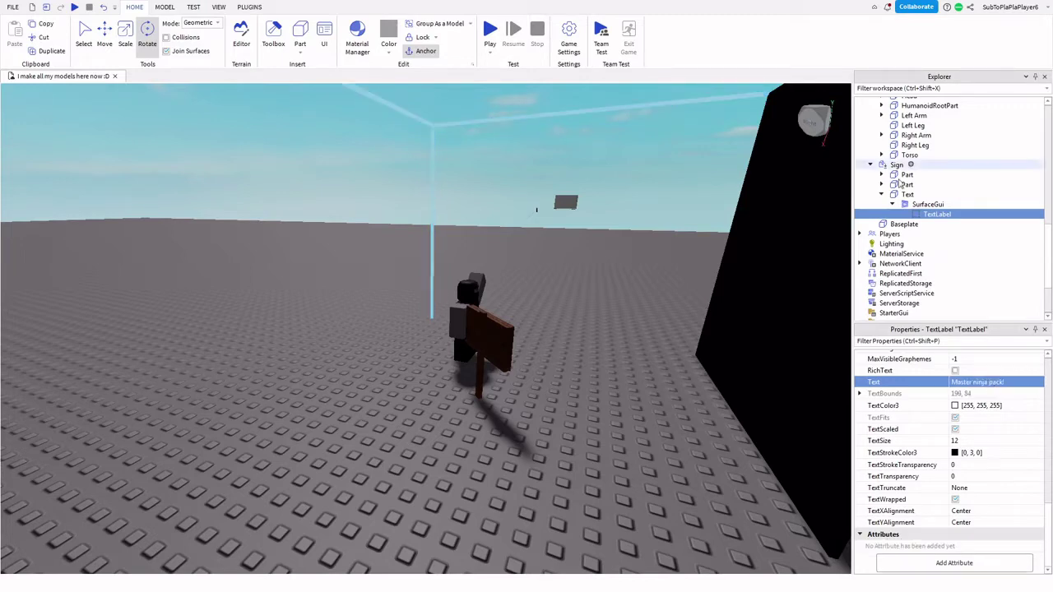
- Move the posed blank-named character into the platform's Model group
{"action": "right_click_drag", "start_coordinate": [646, 214], "coordinate": [663, 231]}
{"action": "left_click", "coordinate": [630, 235]}
{"action": "left_click", "coordinate": [569, 233]}
{"action": "right_click_drag", "start_coordinate": [561, 241], "coordinate": [587, 262]}
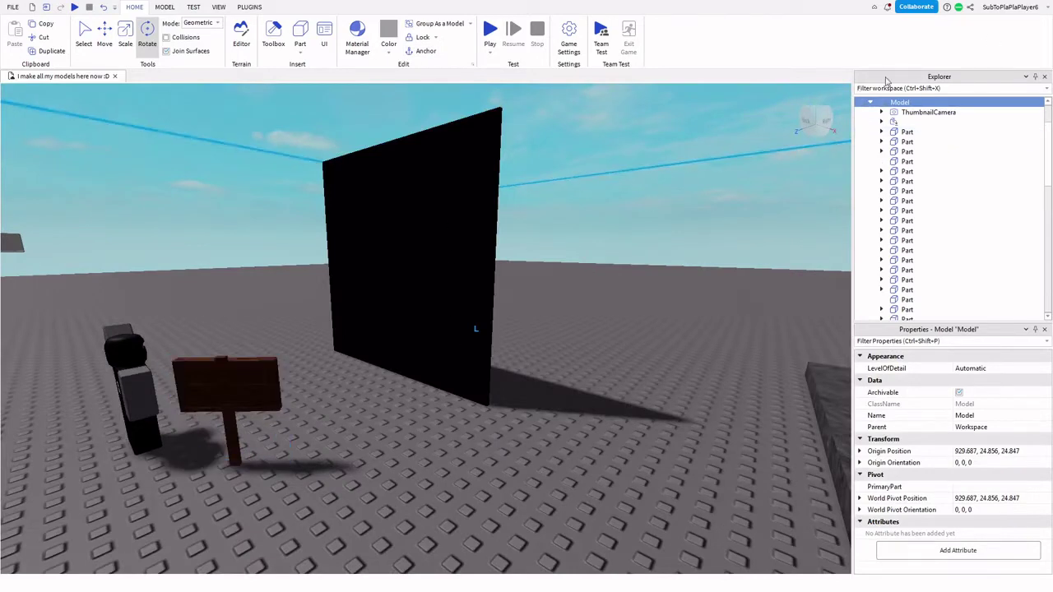
{"action": "left_click", "coordinate": [132, 386]}
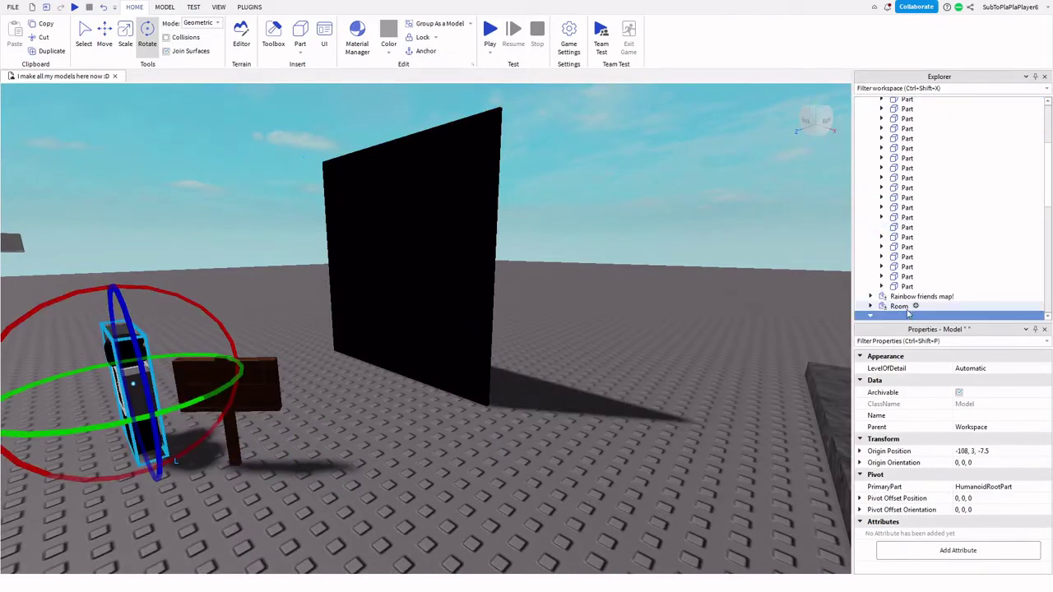
{"action": "scroll", "coordinate": [887, 250], "scroll_direction": "up", "scroll_amount": 5}
{"action": "scroll", "coordinate": [895, 210], "scroll_direction": "down", "scroll_amount": 4}
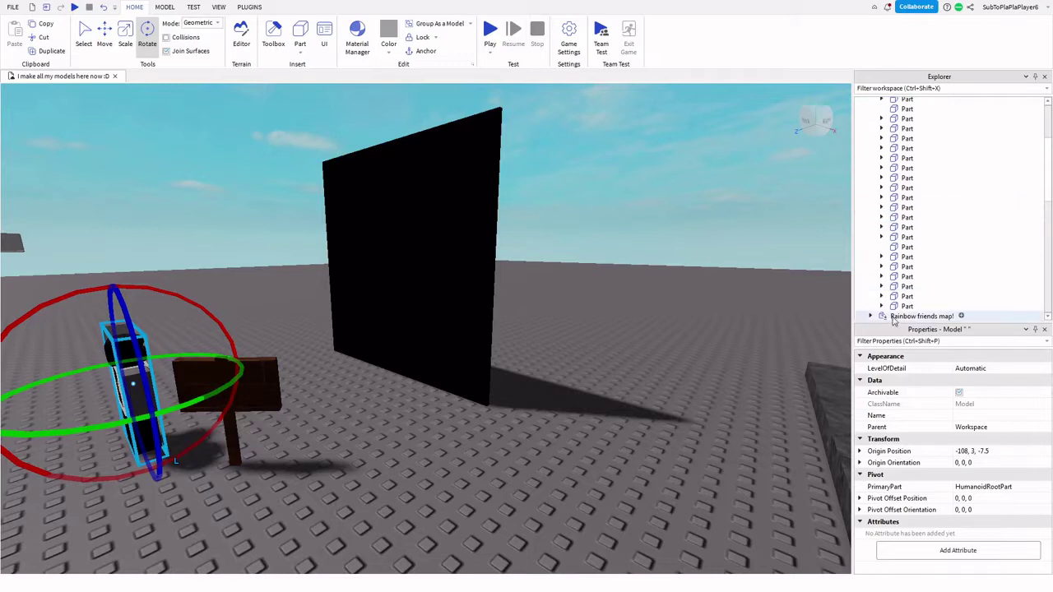
{"action": "scroll", "coordinate": [895, 319], "scroll_direction": "down", "scroll_amount": 4}
{"action": "left_click", "coordinate": [872, 223]}
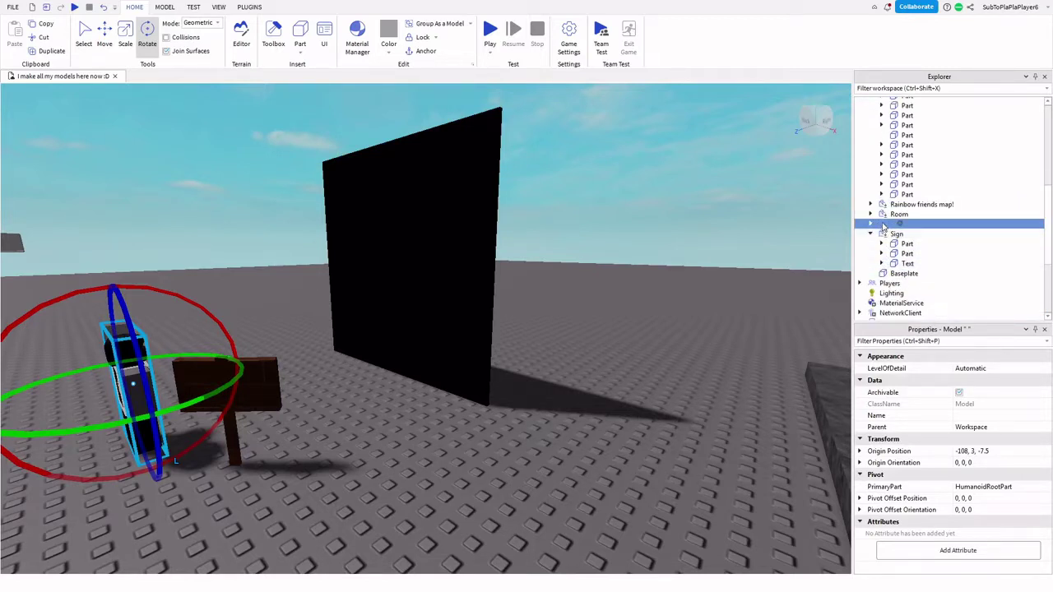
{"action": "left_click_drag", "start_coordinate": [883, 224], "coordinate": [903, 165]}
{"action": "scroll", "coordinate": [915, 170], "scroll_direction": "up", "scroll_amount": 7}
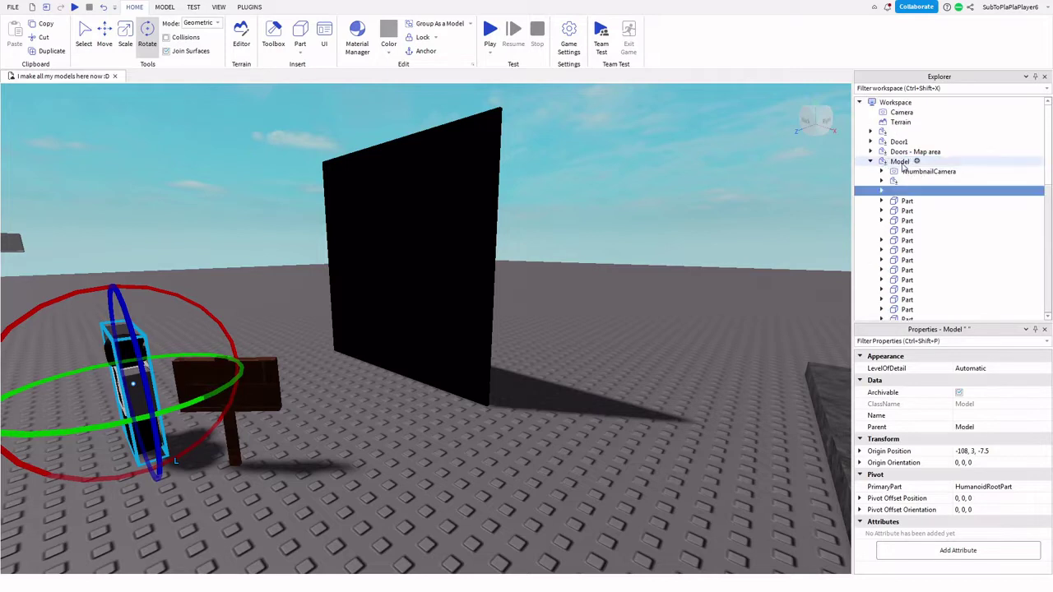
- Move the Sign into the ThumbnailCamera inside the platform's Model group
{"action": "scroll", "coordinate": [905, 201], "scroll_direction": "down", "scroll_amount": 5}
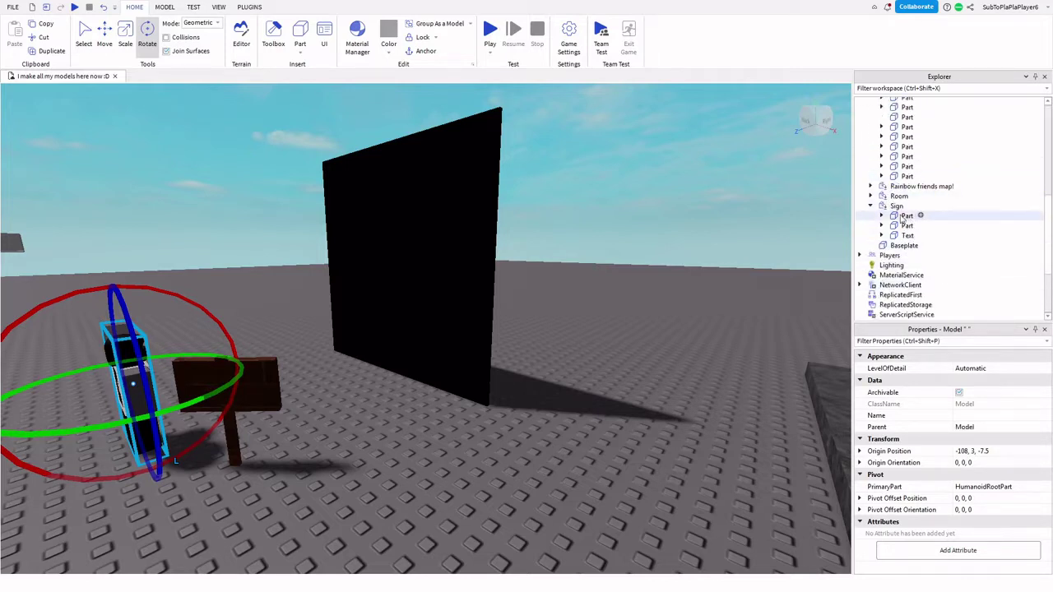
{"action": "left_click", "coordinate": [870, 206]}
{"action": "left_click_drag", "start_coordinate": [882, 209], "coordinate": [908, 164]}
{"action": "left_click_drag", "start_coordinate": [905, 206], "coordinate": [914, 172]}
{"action": "left_click", "coordinate": [878, 173]}
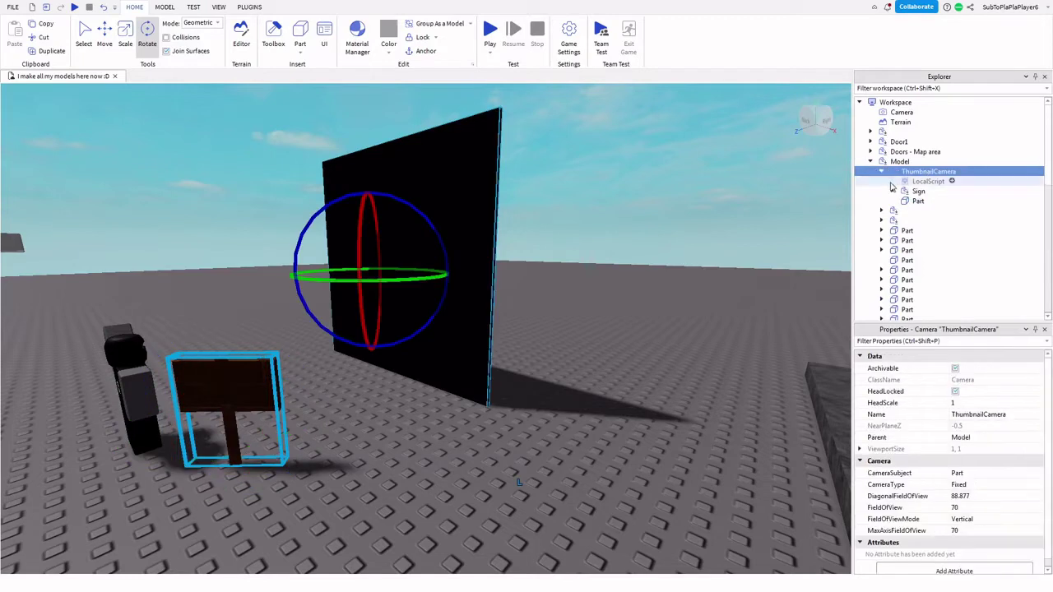
{"action": "left_click", "coordinate": [881, 171]}
- Place the posed blank-named character inside the ThumbnailCamera as well and collapse the Model group
{"action": "left_click", "coordinate": [892, 191]}
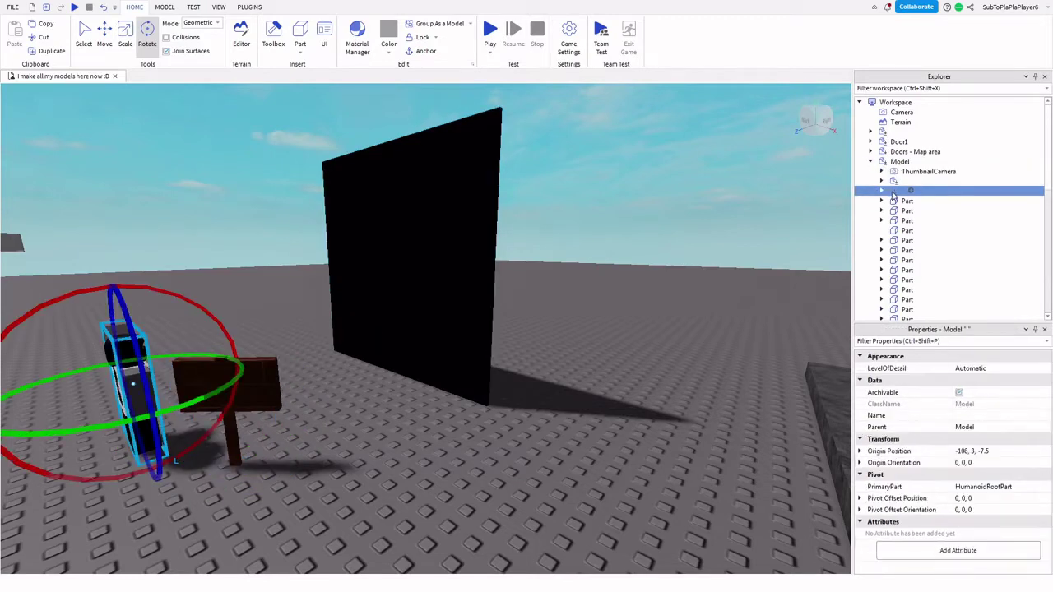
{"action": "left_click_drag", "start_coordinate": [894, 194], "coordinate": [913, 171]}
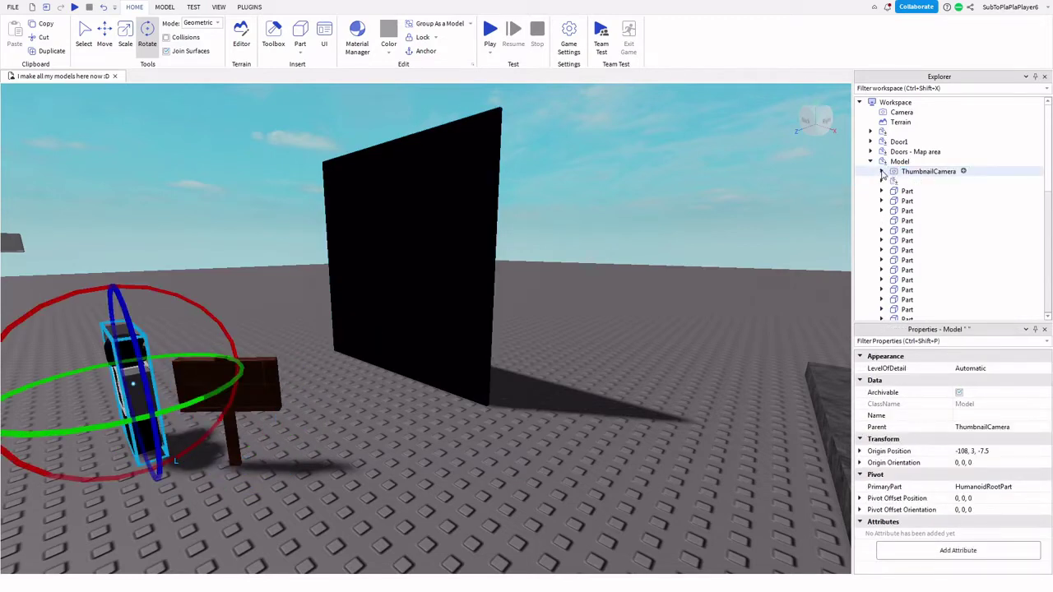
{"action": "left_click", "coordinate": [370, 308]}
{"action": "left_click", "coordinate": [870, 161]}
{"action": "right_click_drag", "start_coordinate": [551, 231], "coordinate": [550, 231]}
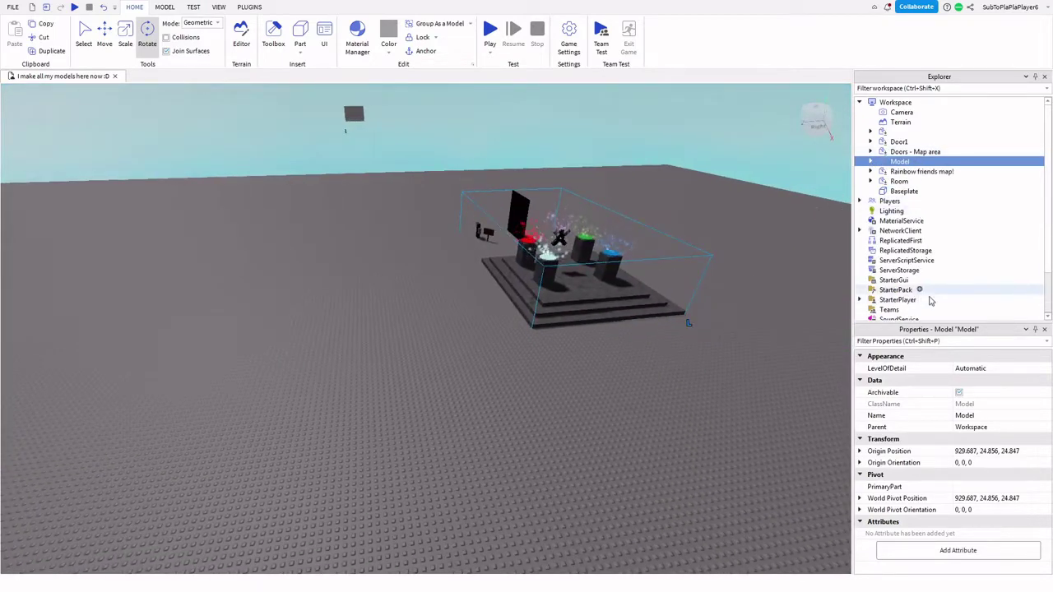
- Open the Save to Roblox asset configuration for the platform's Model group
{"action": "left_click", "coordinate": [913, 162]}
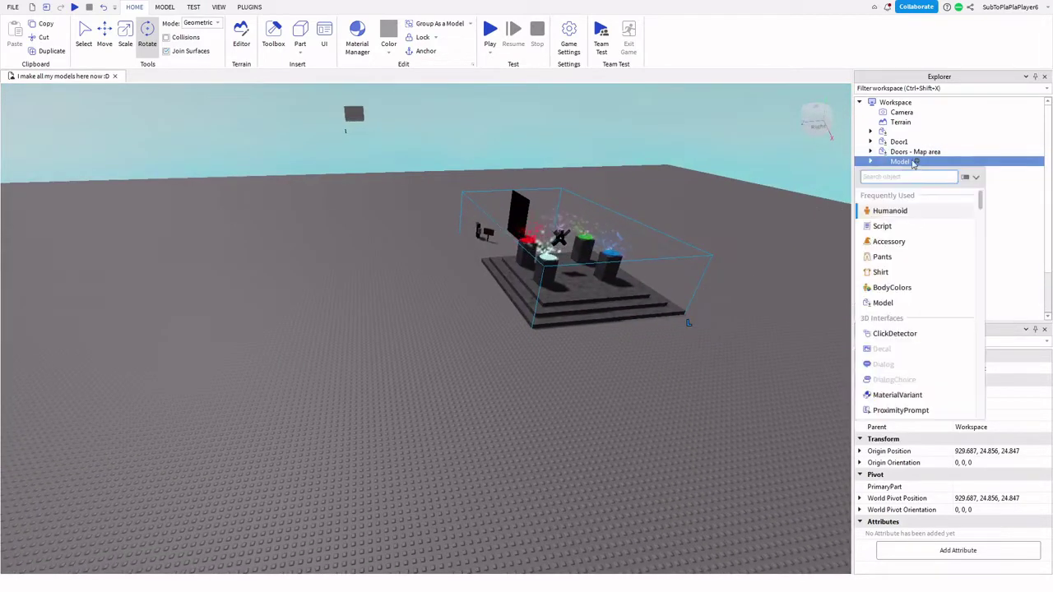
{"action": "right_click", "coordinate": [893, 162]}
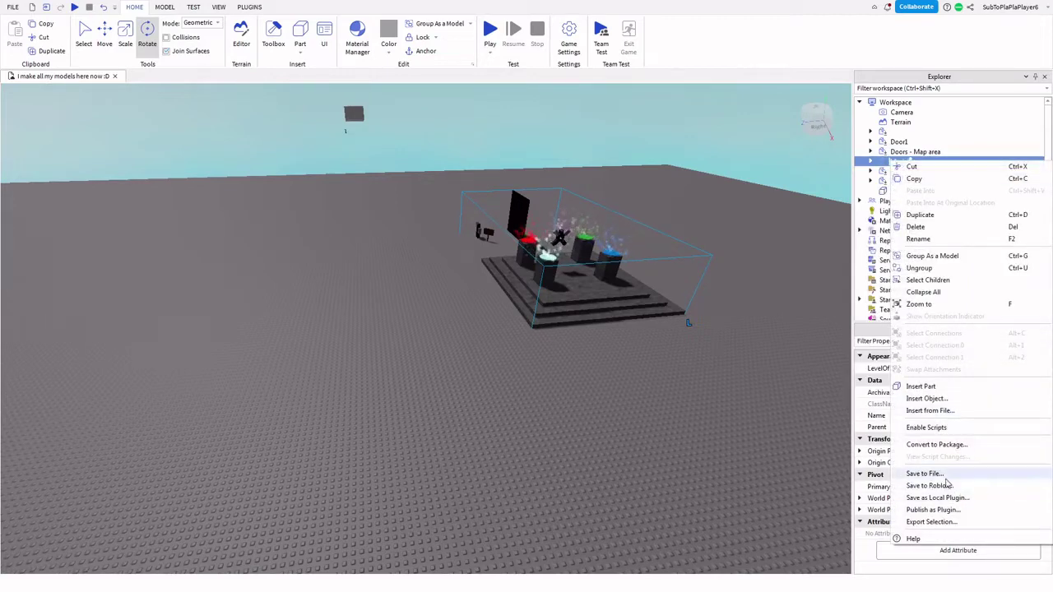
{"action": "left_click", "coordinate": [946, 485]}
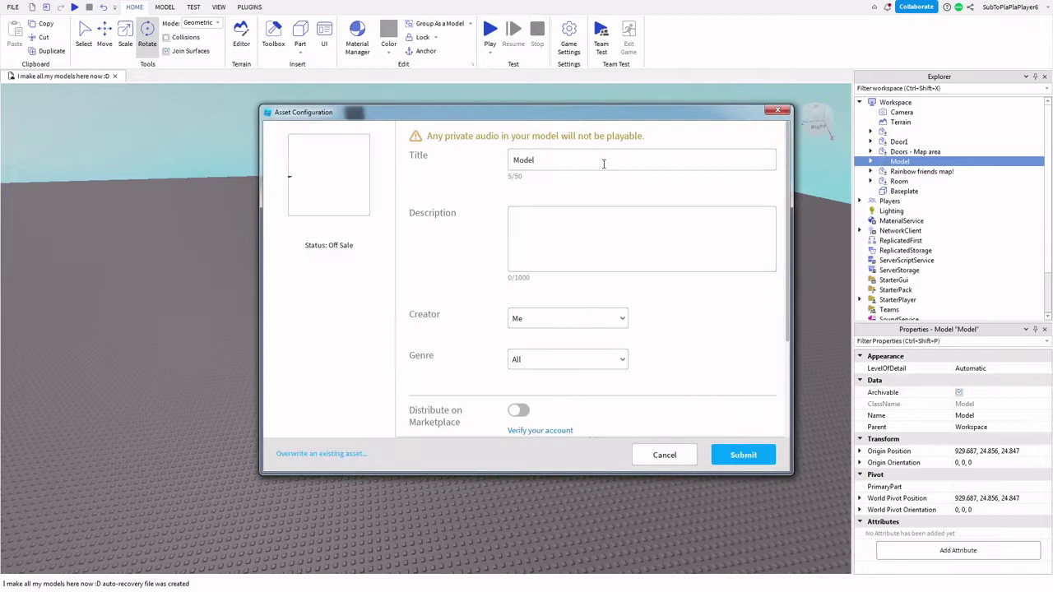
- Title the asset "Master ninja (FULL PACK)" and describe it as "This (might) be used in a new game me or my group will create called Ninja begains"
{"action": "left_click", "coordinate": [603, 164]}
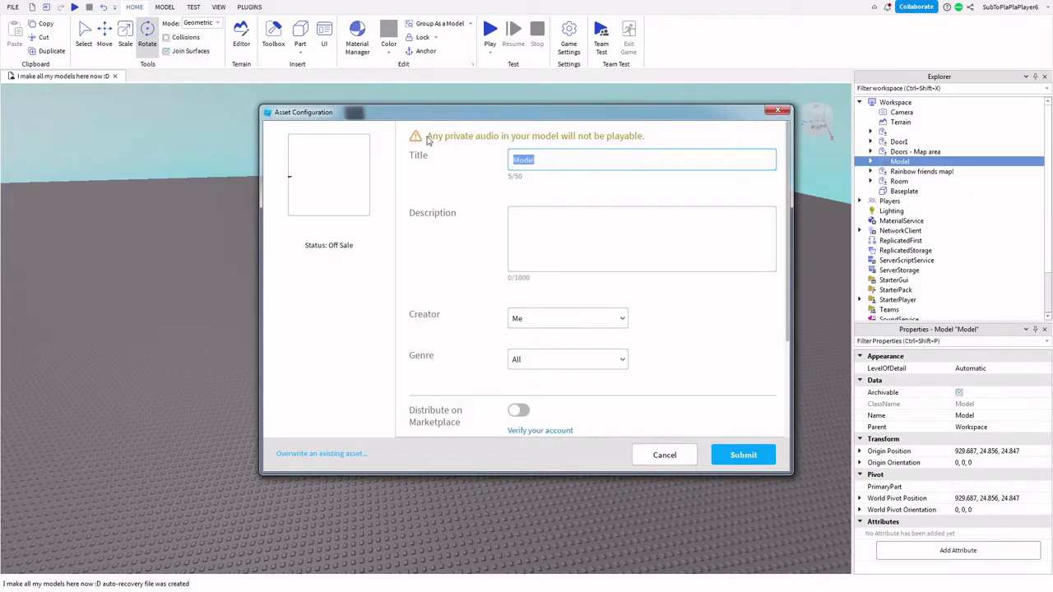
{"action": "key", "text": "BackSpace"}
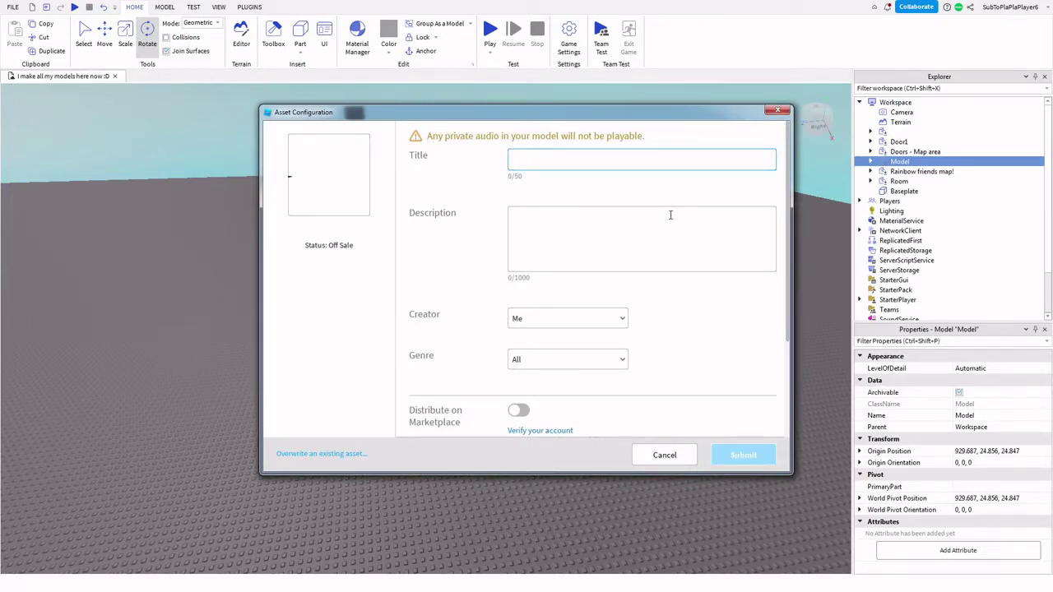
{"action": "type", "text": "T"}
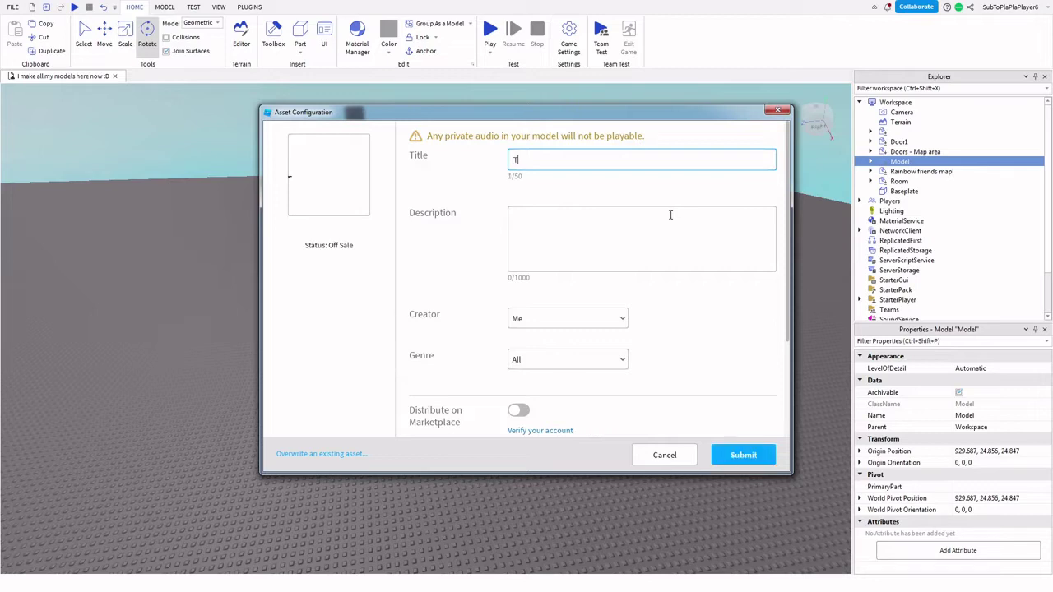
{"action": "type", "text": "he"}
{"action": "key", "text": "BackSpace"}
{"action": "key", "text": "BackSpace"}
{"action": "key", "text": "BackSpace"}
{"action": "key", "text": "BackSpace"}
{"action": "type", "text": "Ma"}
{"action": "left_click", "coordinate": [640, 246]}
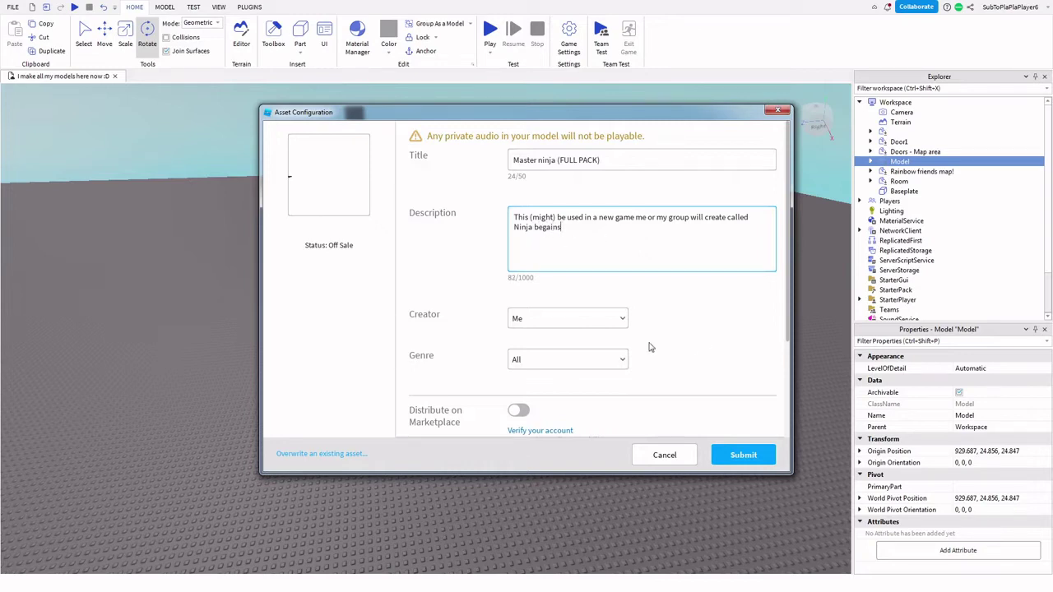
- Set the asset's genre to Ninja, submit it for upload, and close the asset configuration
{"action": "left_click", "coordinate": [584, 357]}
{"action": "scroll", "coordinate": [594, 375], "scroll_direction": "down", "scroll_amount": 2}
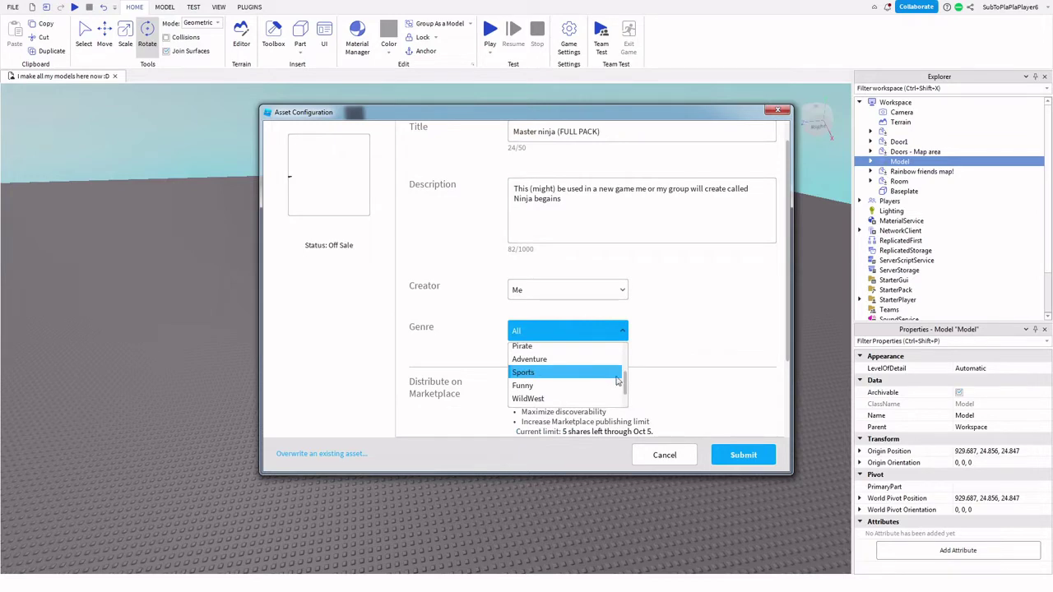
{"action": "scroll", "coordinate": [625, 375], "scroll_direction": "up", "scroll_amount": 2}
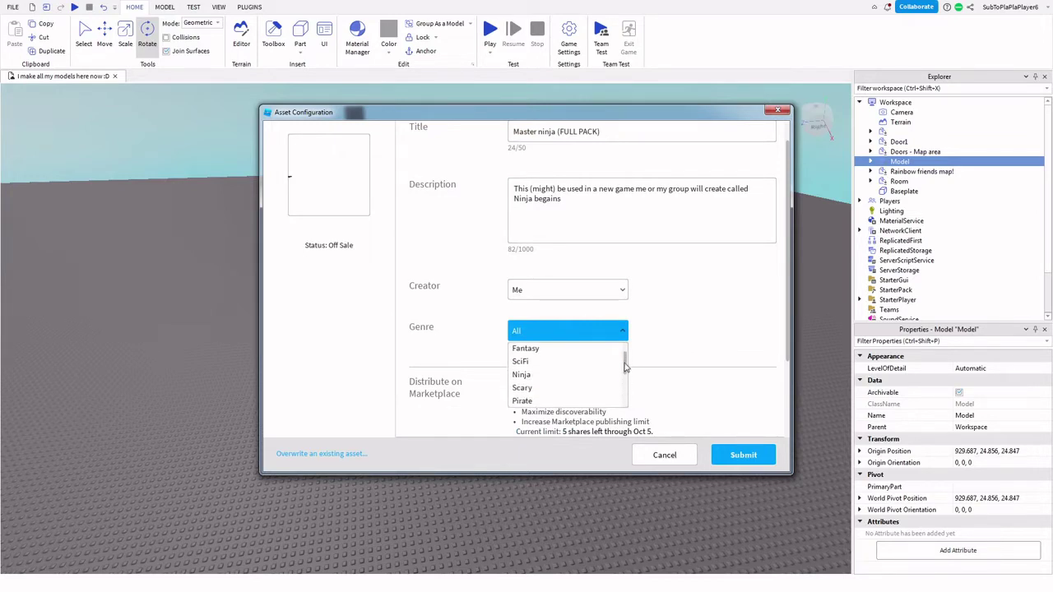
{"action": "mouse_move", "coordinate": [625, 366]}
{"action": "left_mouse_down"}
{"action": "mouse_move", "coordinate": [624, 355]}
{"action": "mouse_move", "coordinate": [623, 398]}
{"action": "mouse_move", "coordinate": [623, 365]}
{"action": "left_mouse_up"}
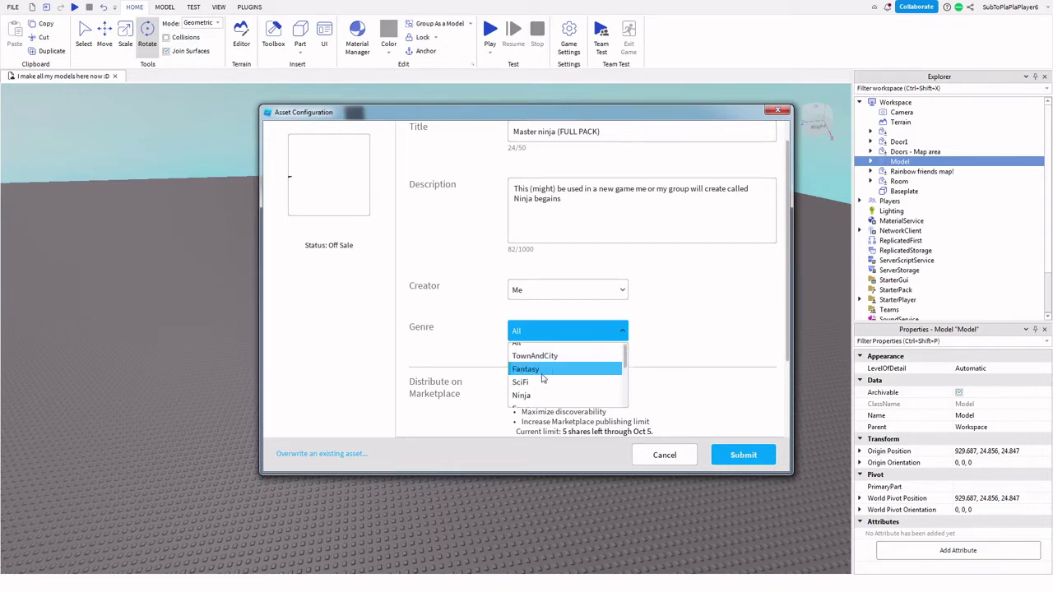
{"action": "left_click", "coordinate": [526, 394]}
{"action": "scroll", "coordinate": [519, 262], "scroll_direction": "down", "scroll_amount": 3}
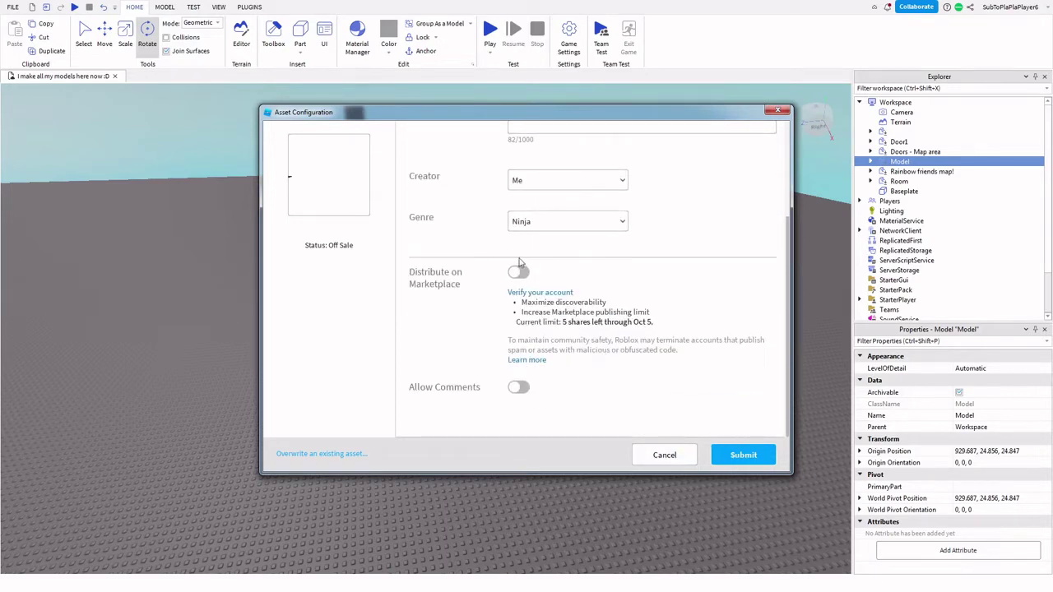
{"action": "left_click", "coordinate": [737, 460]}
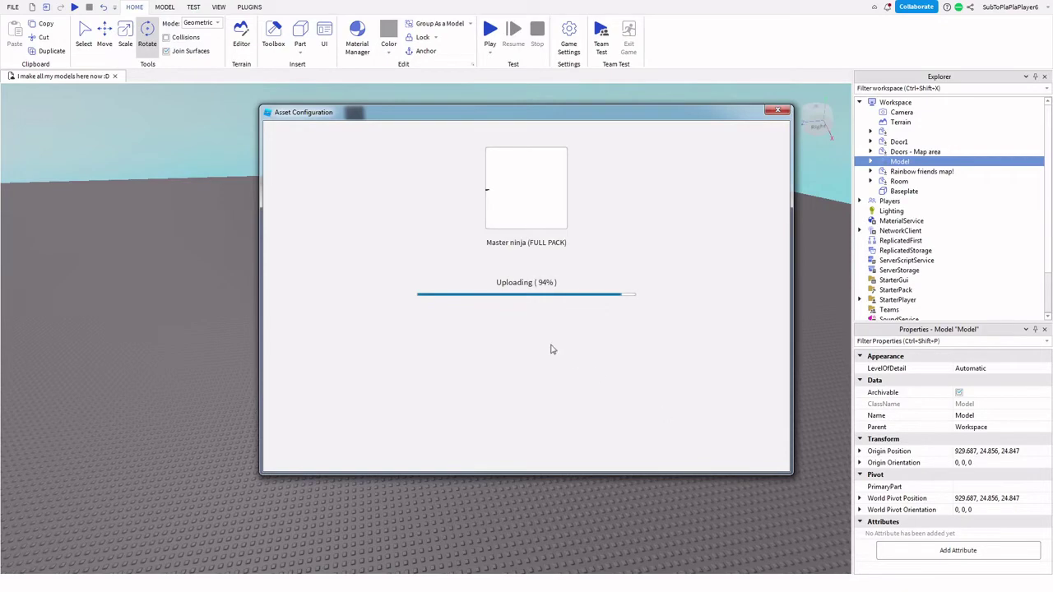
{"action": "left_click", "coordinate": [776, 111]}
- Look over the platform scene and check the Toolbox inventory for the uploaded Master ninja (FULL PACK) model
{"action": "scroll", "coordinate": [425, 260], "scroll_direction": "down", "scroll_amount": 3}
{"action": "left_click", "coordinate": [504, 198]}
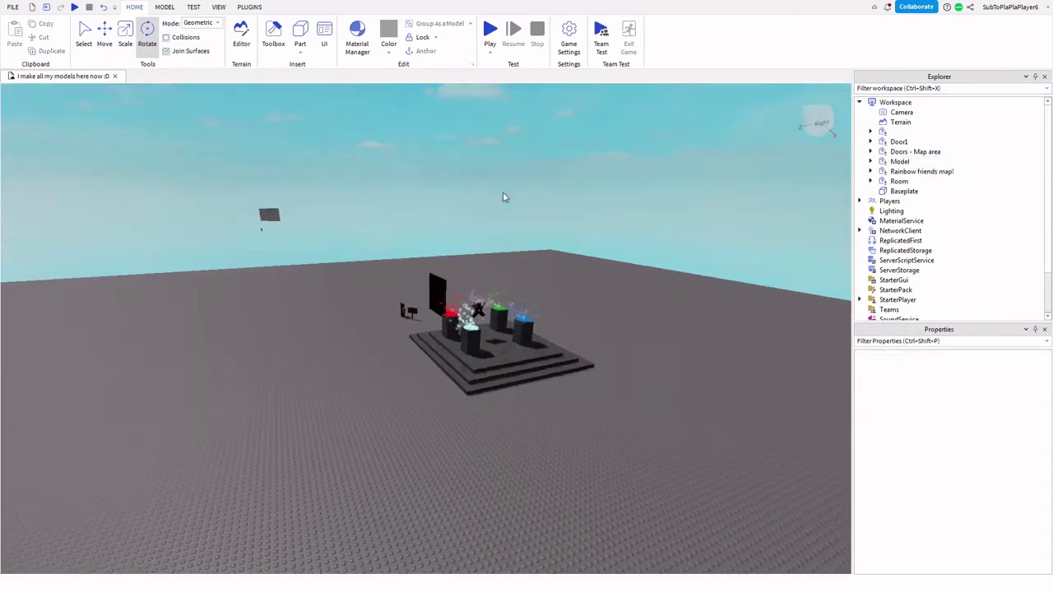
{"action": "key", "text": "w"}
{"action": "right_click_drag", "start_coordinate": [504, 194], "coordinate": [494, 190]}
{"action": "key", "text": "s"}
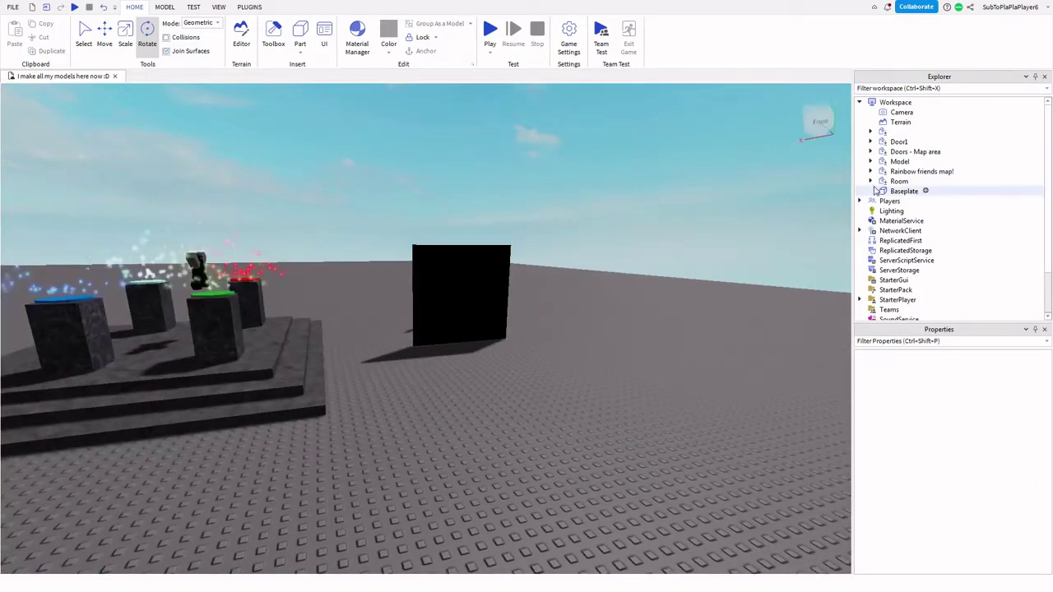
{"action": "left_click", "coordinate": [876, 153]}
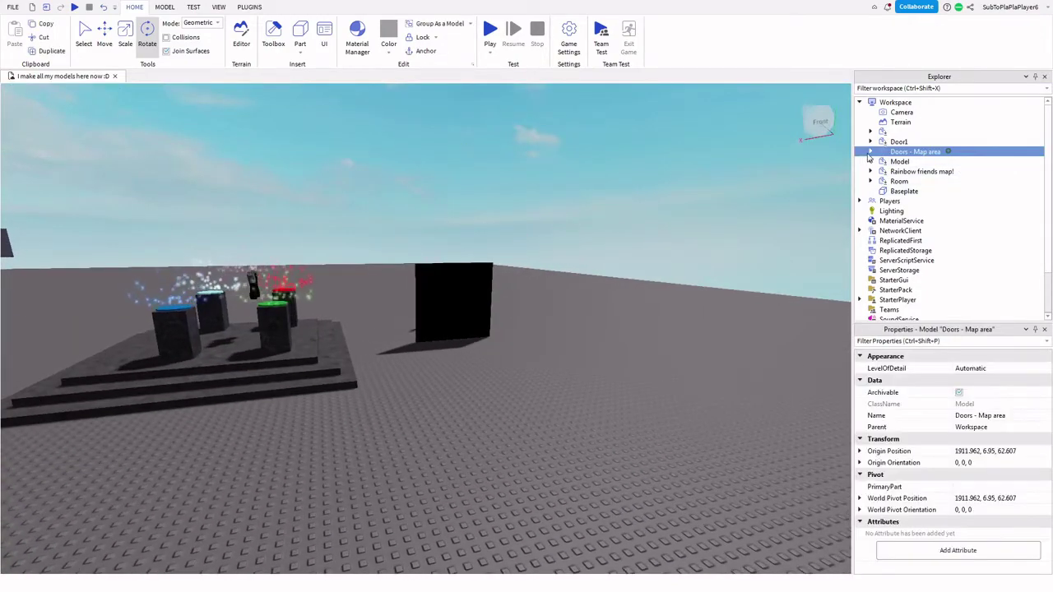
{"action": "left_click", "coordinate": [870, 181]}
{"action": "left_click", "coordinate": [871, 182]}
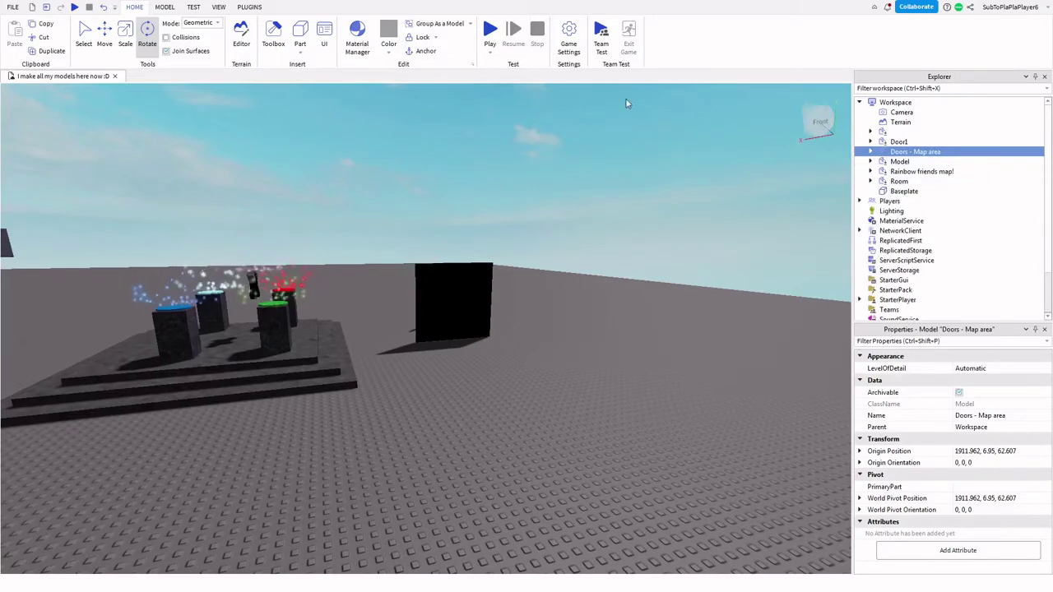
{"action": "left_click", "coordinate": [461, 297]}
{"action": "right_click_drag", "start_coordinate": [460, 297], "coordinate": [462, 298]}
{"action": "key", "text": "w"}
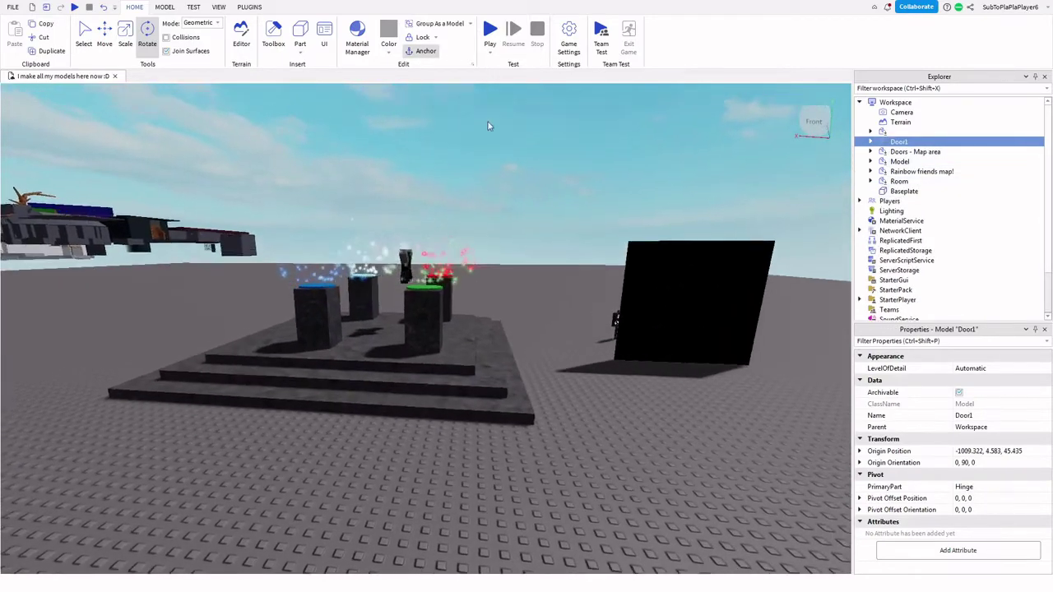
{"action": "left_click", "coordinate": [273, 37]}
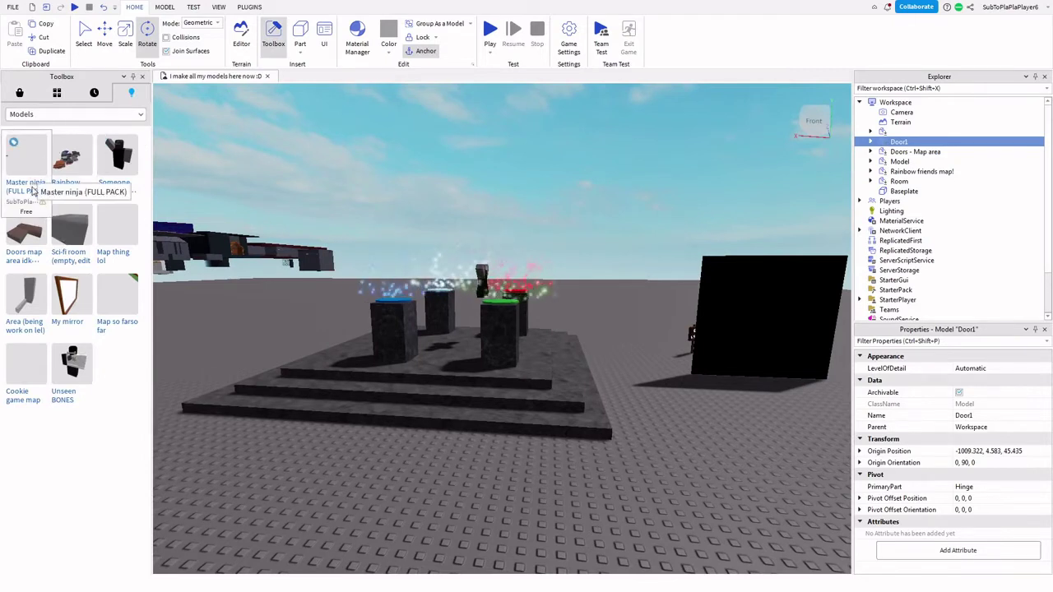
{"action": "left_click", "coordinate": [142, 76]}
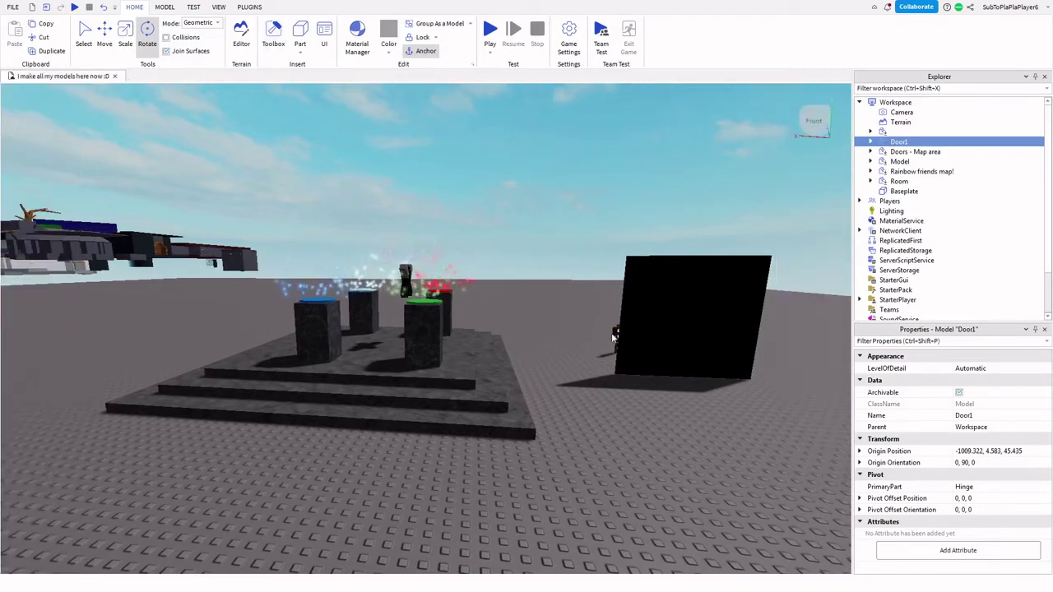
- Move the posed character and the Sign out of ThumbnailCamera, directly into the platform's Model group
{"action": "left_click", "coordinate": [752, 296]}
{"action": "left_click", "coordinate": [870, 162]}
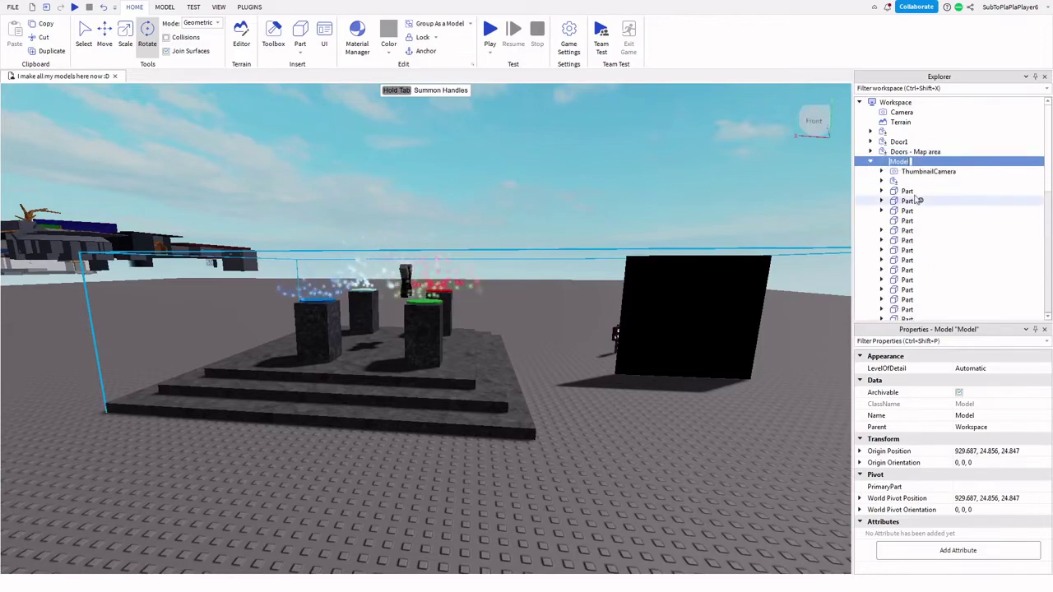
{"action": "left_click", "coordinate": [912, 171]}
{"action": "key", "text": "d"}
{"action": "key", "text": "w"}
{"action": "right_click_drag", "start_coordinate": [578, 195], "coordinate": [591, 194]}
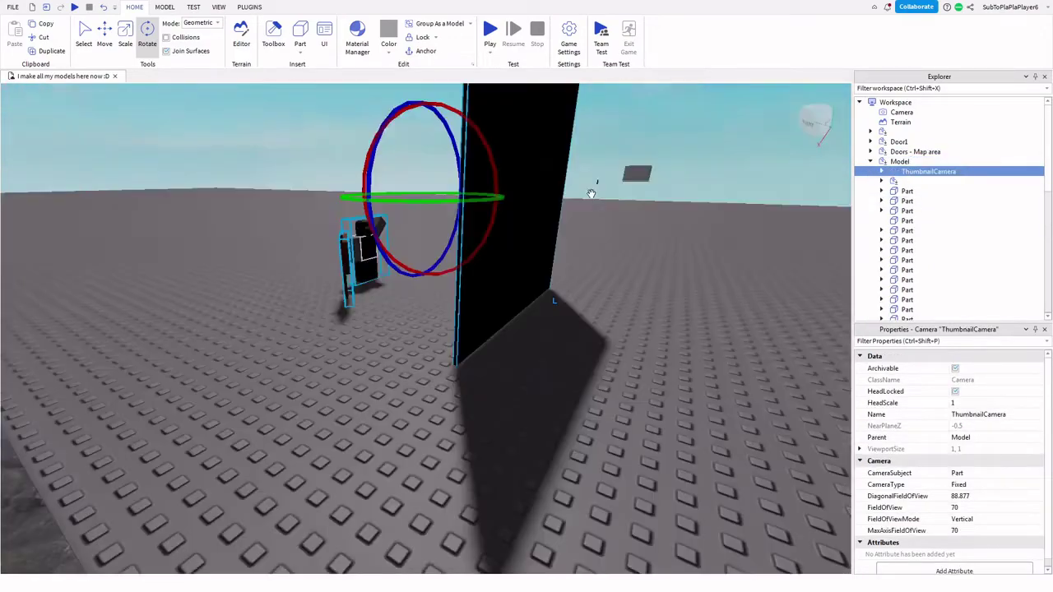
{"action": "left_click", "coordinate": [881, 171]}
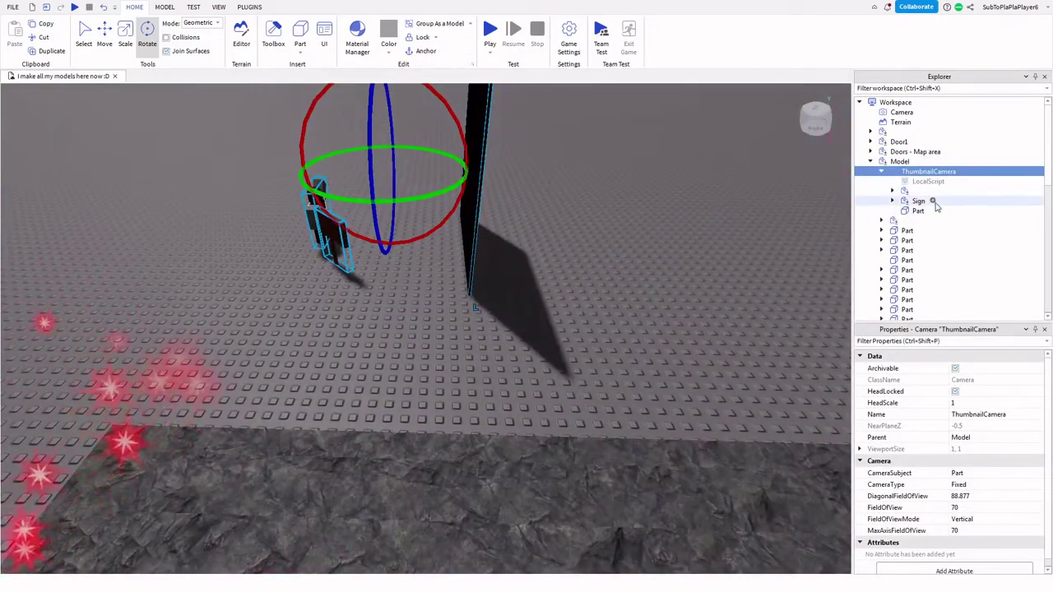
{"action": "left_click_drag", "start_coordinate": [919, 201], "coordinate": [901, 163]}
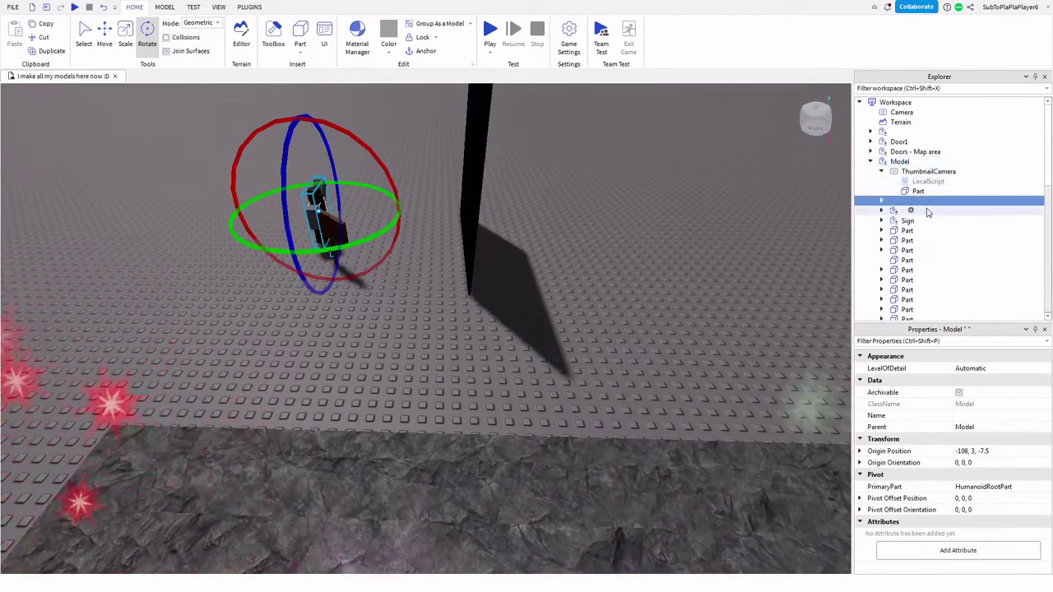
- Inspect the black backdrop Part inside ThumbnailCamera and its place beside the ninja platform
{"action": "left_click", "coordinate": [925, 171]}
{"action": "left_click", "coordinate": [918, 191]}
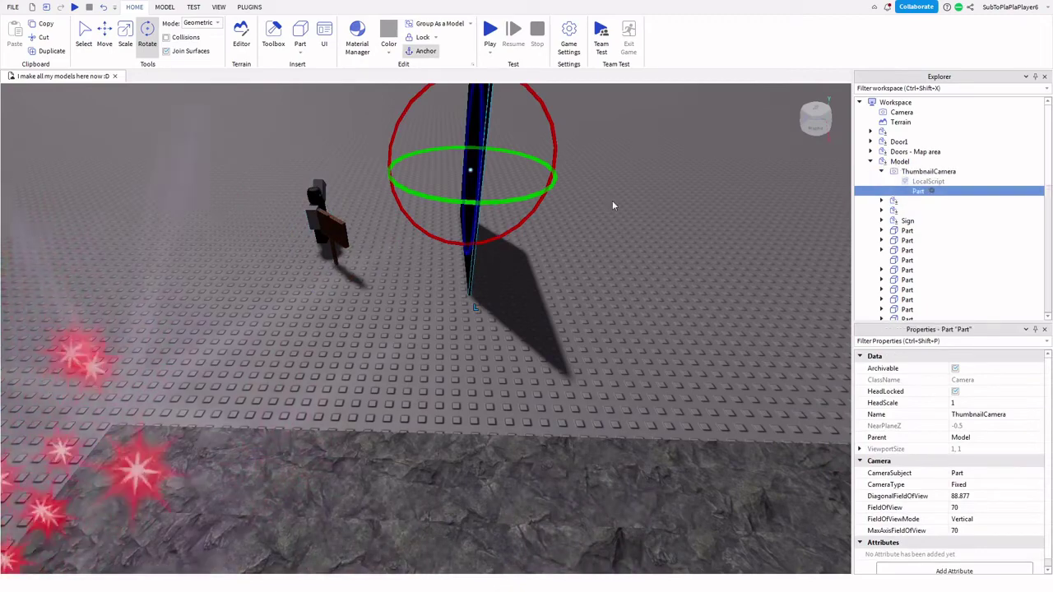
{"action": "right_click_drag", "start_coordinate": [613, 204], "coordinate": [615, 197]}
{"action": "left_click_drag", "start_coordinate": [455, 228], "coordinate": [358, 152]}
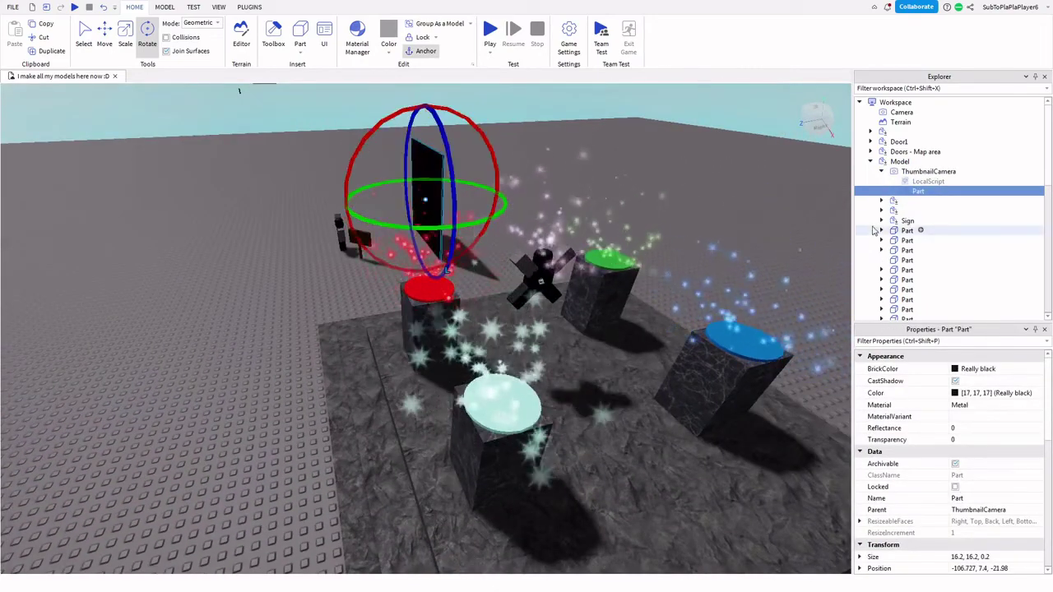
- Start a Save to Roblox upload of the platform's Model group with the title "(fixed) master ninja (FULL PACK)" and a description beginning "FIXED?"
{"action": "left_click", "coordinate": [881, 171]}
{"action": "left_click", "coordinate": [899, 162]}
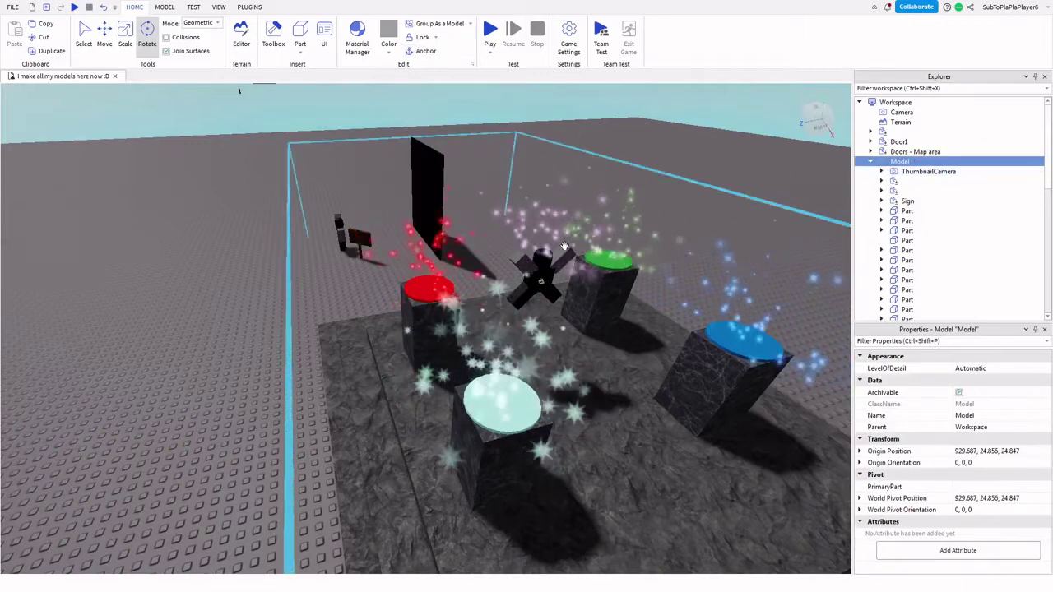
{"action": "left_click", "coordinate": [871, 162]}
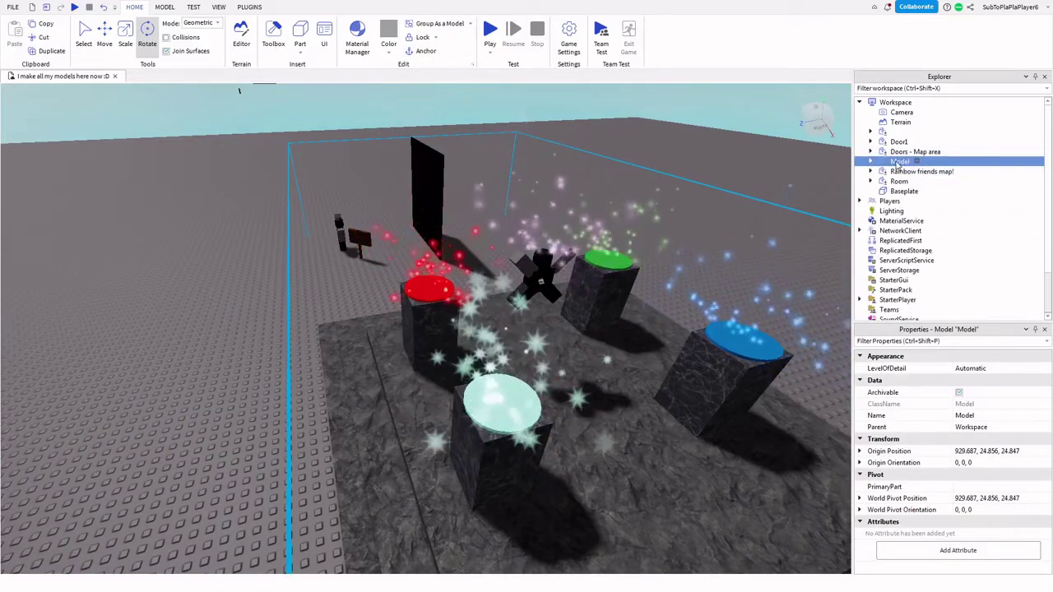
{"action": "right_click", "coordinate": [898, 163]}
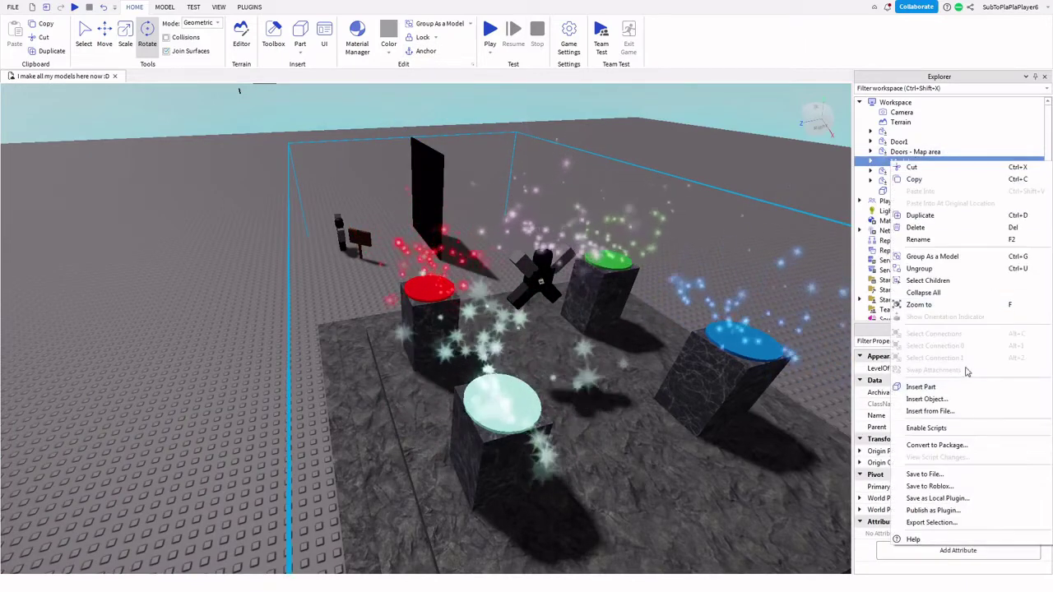
{"action": "left_click", "coordinate": [947, 476]}
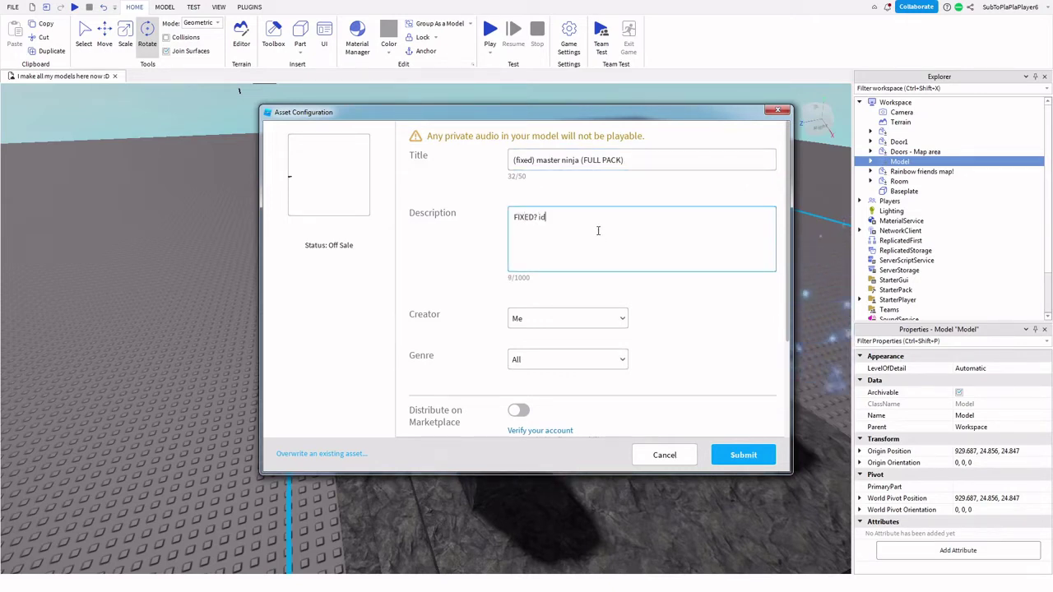
- Set the fixed asset's genre to Ninja, enable Distribute on Marketplace, and submit it
{"action": "scroll", "coordinate": [461, 354], "scroll_direction": "down", "scroll_amount": 3}
{"action": "left_click", "coordinate": [559, 221]}
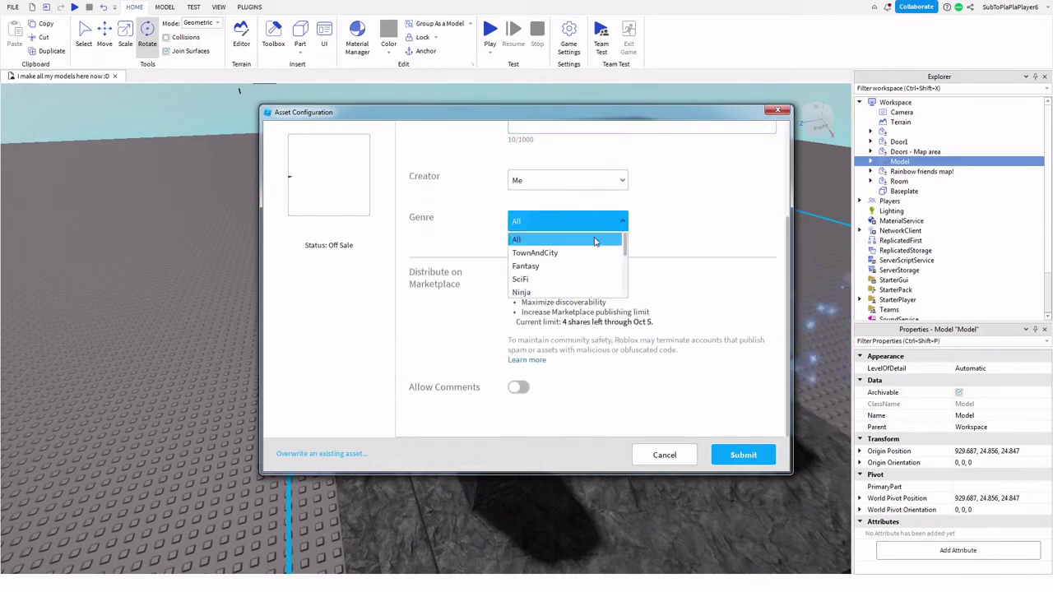
{"action": "left_click", "coordinate": [574, 292]}
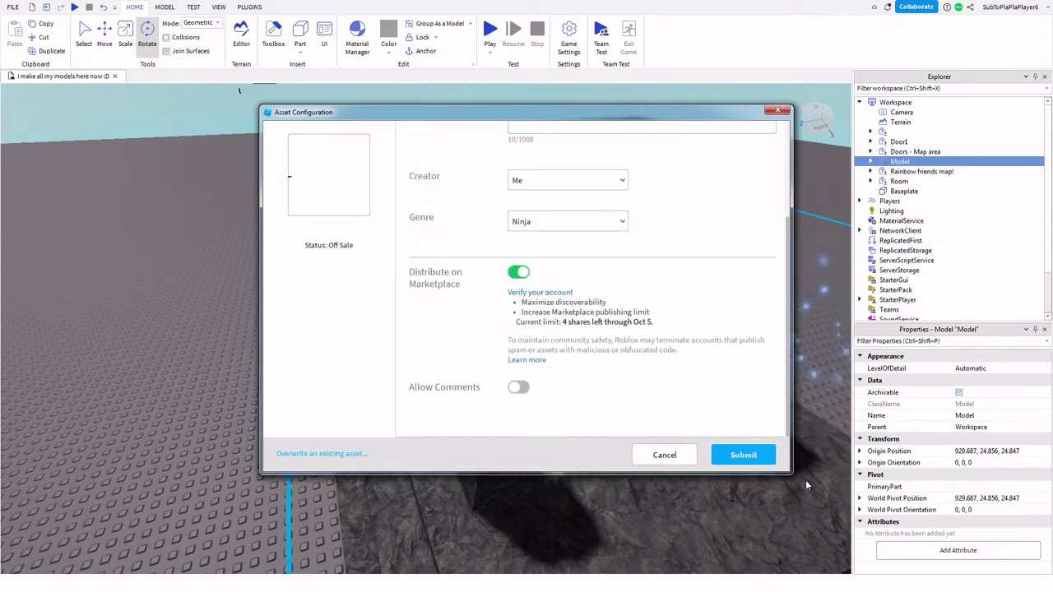
{"action": "left_click", "coordinate": [744, 454]}
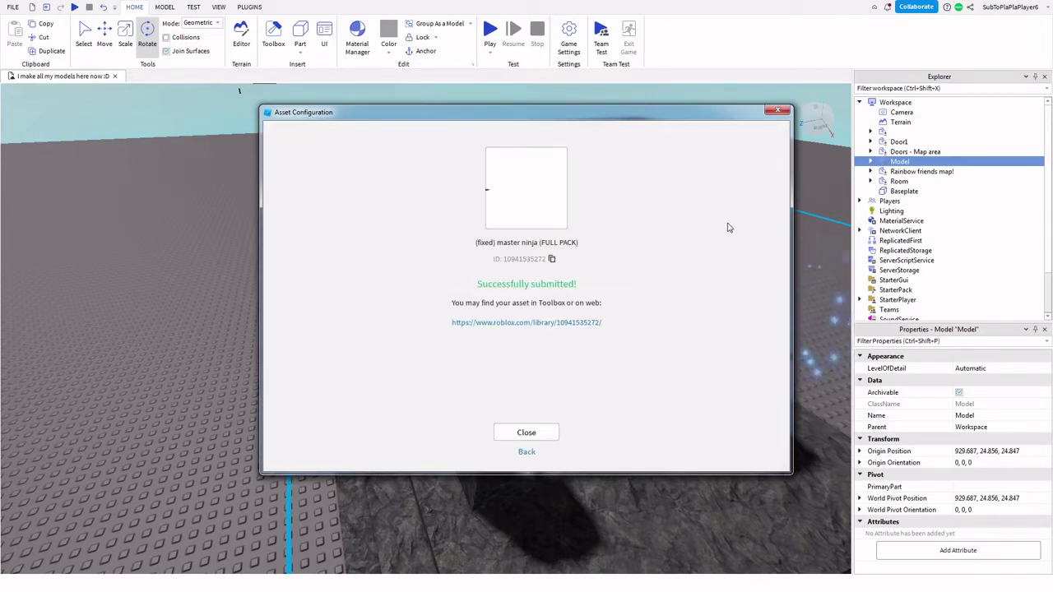
- Close the asset configuration and publish the place's changes to Roblox
{"action": "left_click", "coordinate": [543, 431]}
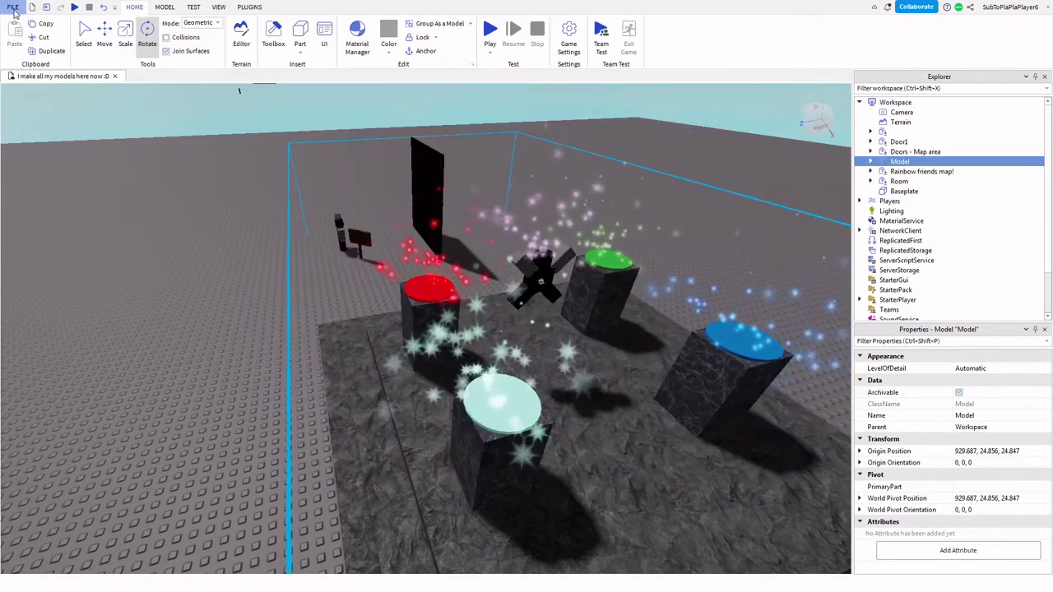
{"action": "left_click", "coordinate": [12, 7]}
{"action": "left_click", "coordinate": [40, 98]}
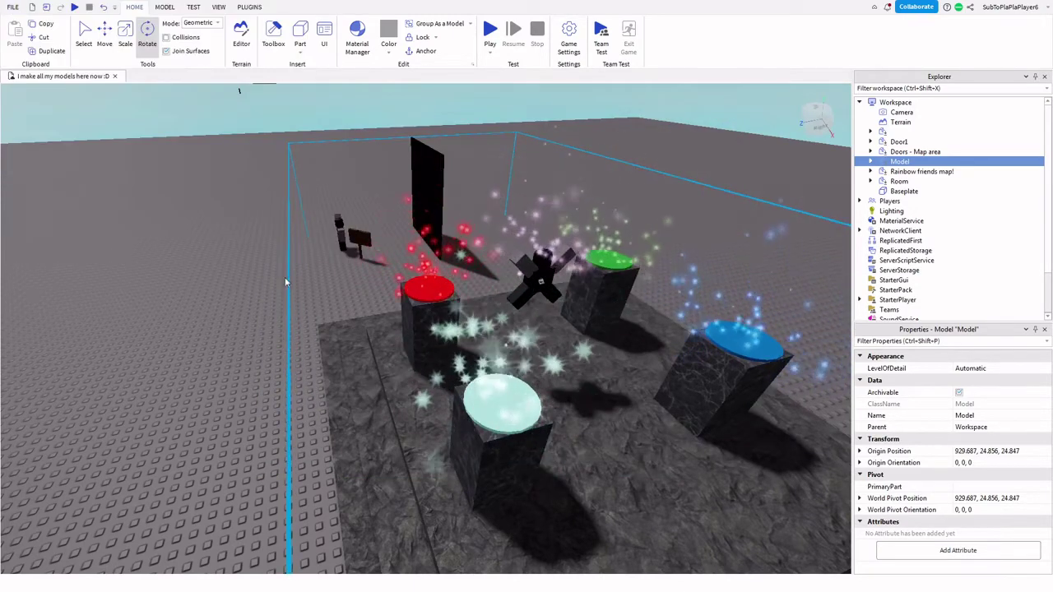
- Look over the finished ninja platform, its thumbnail backdrop and the surrounding maps from several distances and angles
{"action": "right_click_drag", "start_coordinate": [285, 277], "coordinate": [429, 234]}
{"action": "scroll", "coordinate": [421, 234], "scroll_direction": "down", "scroll_amount": 4}
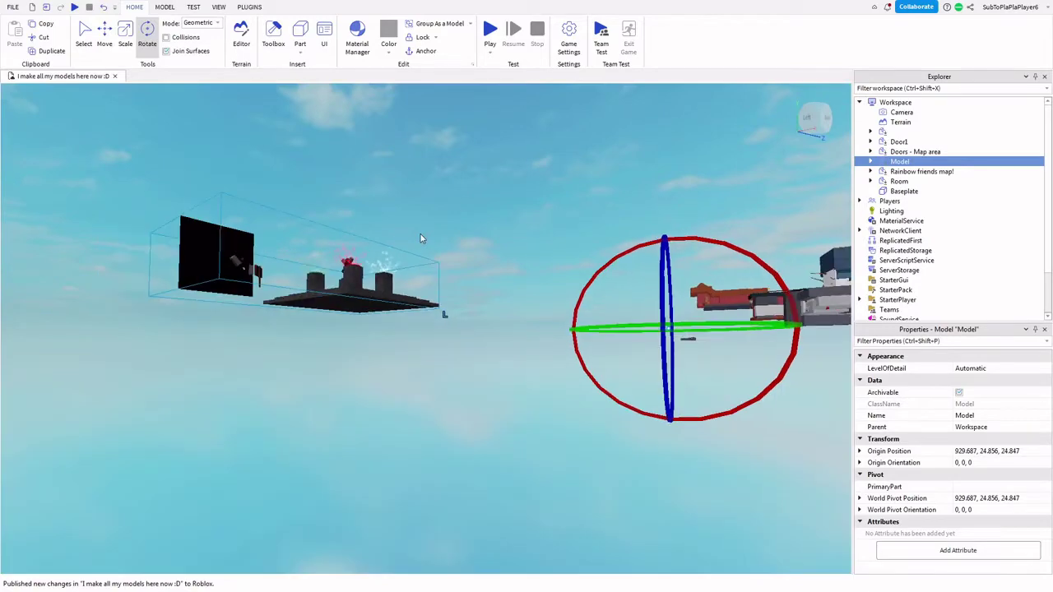
{"action": "scroll", "coordinate": [486, 162], "scroll_direction": "up", "scroll_amount": 2}
{"action": "left_click", "coordinate": [580, 231]}
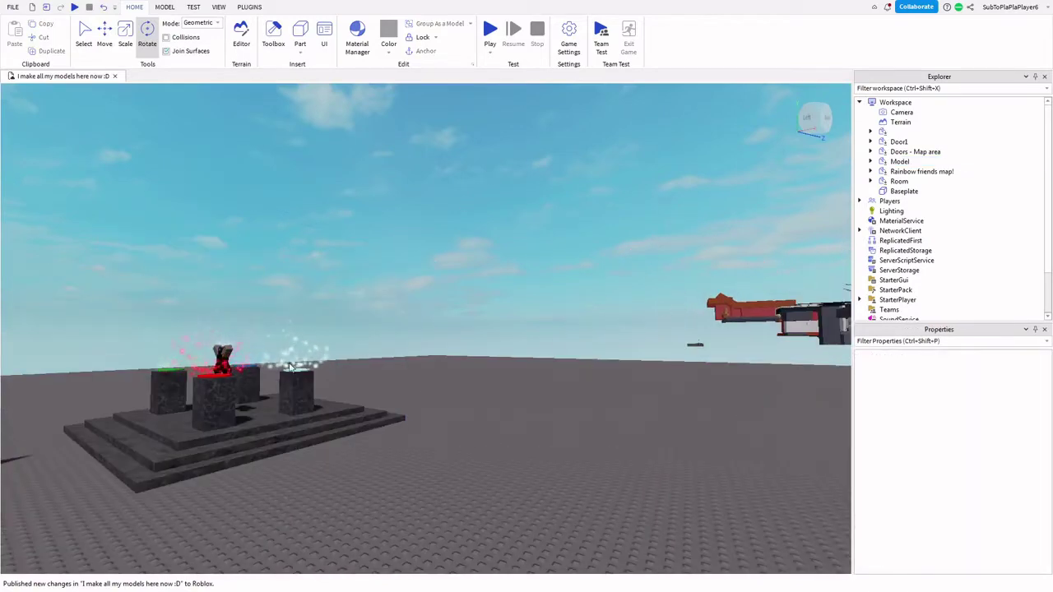
{"action": "left_click", "coordinate": [292, 390]}
{"action": "right_click_drag", "start_coordinate": [469, 270], "coordinate": [516, 195]}
{"action": "scroll", "coordinate": [516, 196], "scroll_direction": "down", "scroll_amount": 5}
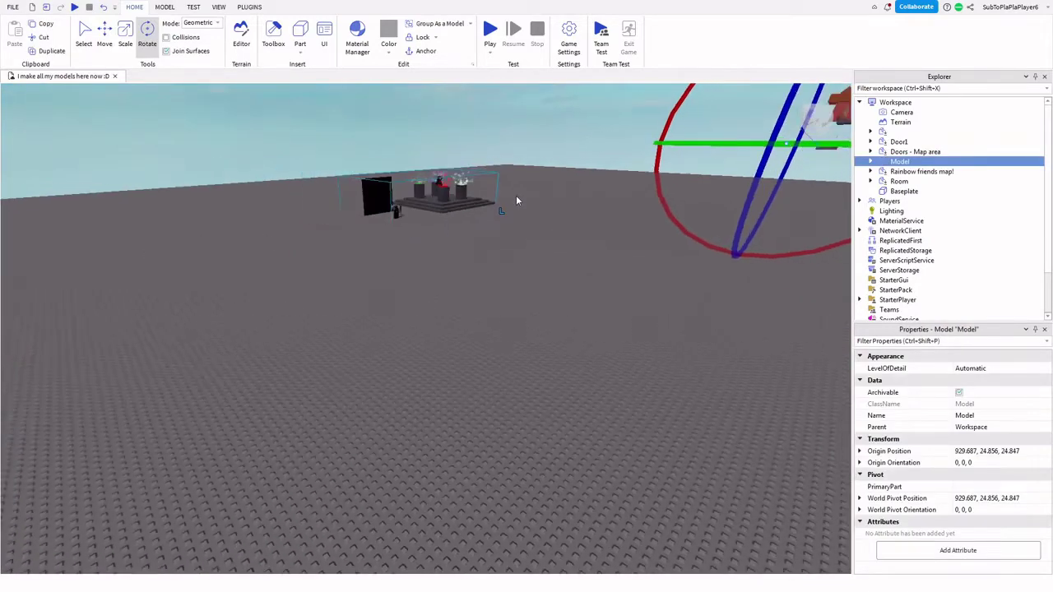
{"action": "key", "text": "f"}
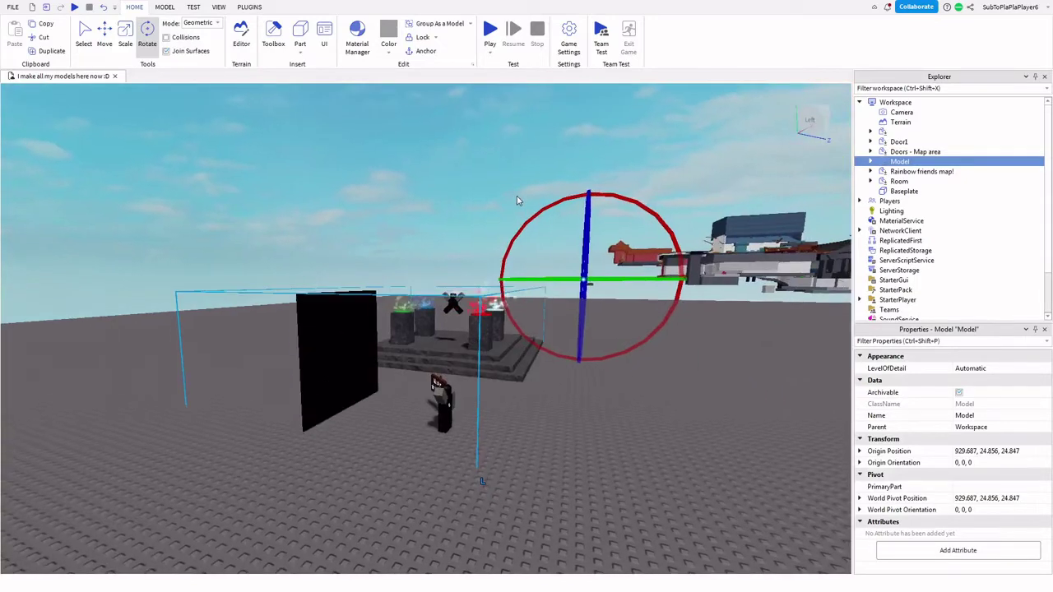
{"action": "right_click_drag", "start_coordinate": [516, 200], "coordinate": [517, 200]}
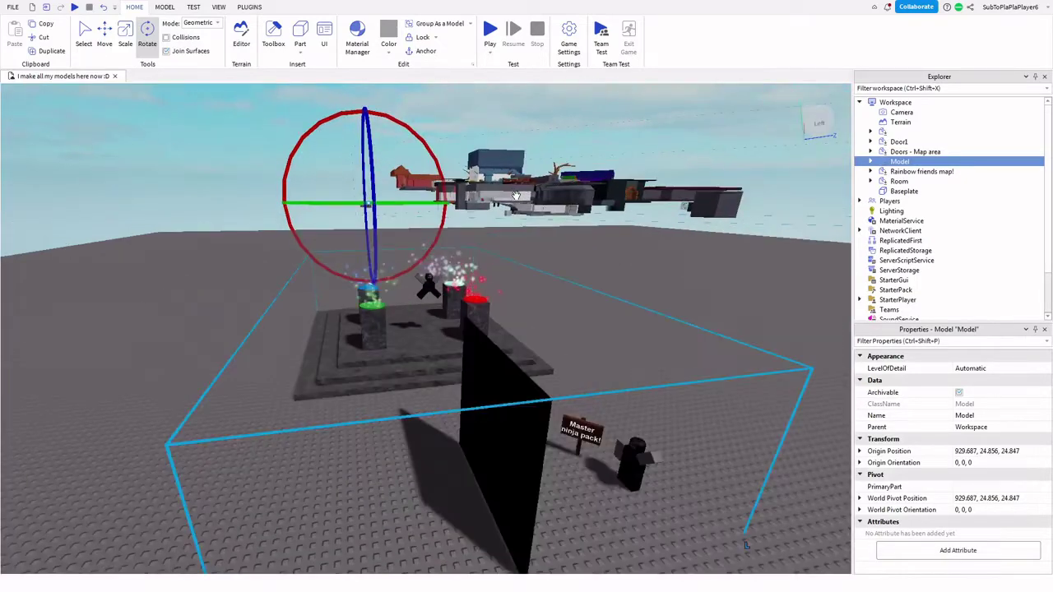
{"action": "scroll", "coordinate": [517, 200], "scroll_direction": "down", "scroll_amount": 5}
{"action": "scroll", "coordinate": [517, 200], "scroll_direction": "down", "scroll_amount": 4}
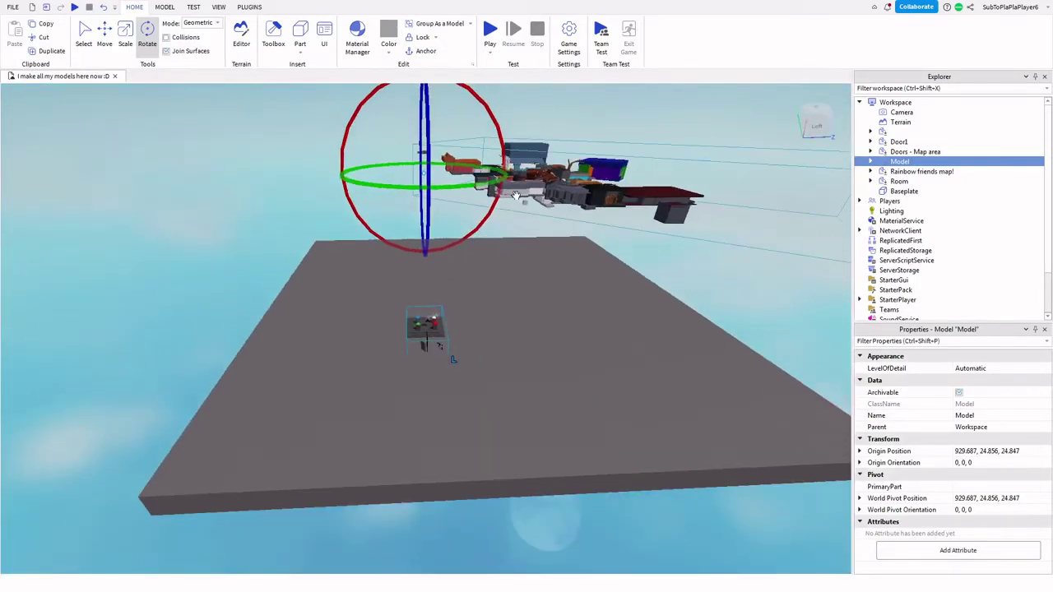
{"action": "right_click_drag", "start_coordinate": [496, 266], "coordinate": [466, 244]}
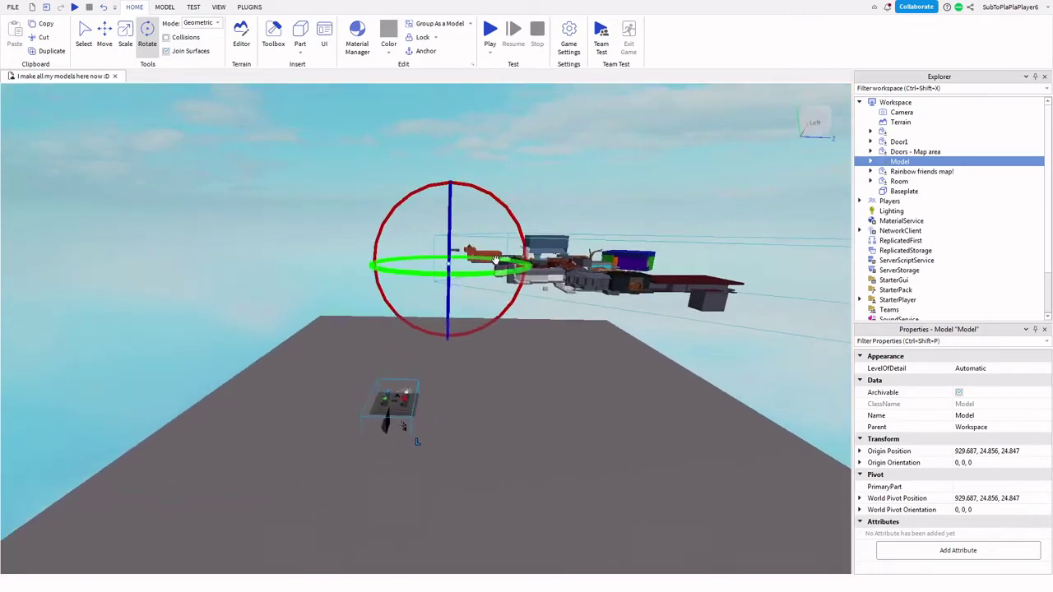
{"action": "scroll", "coordinate": [465, 244], "scroll_direction": "up", "scroll_amount": 2}
{"action": "scroll", "coordinate": [463, 242], "scroll_direction": "up", "scroll_amount": 7}
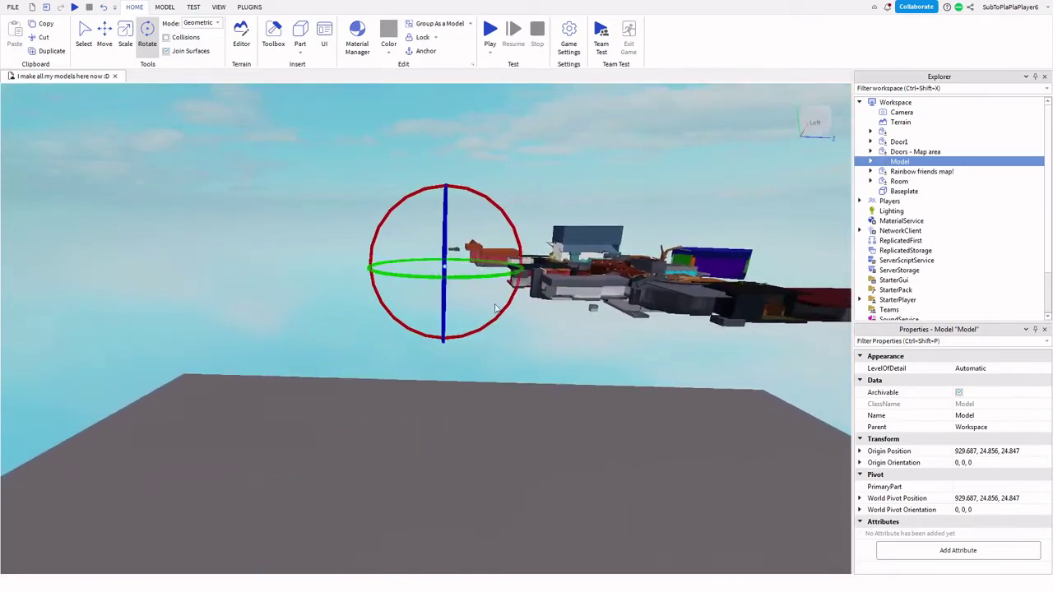
{"action": "right_click_drag", "start_coordinate": [490, 350], "coordinate": [498, 277]}
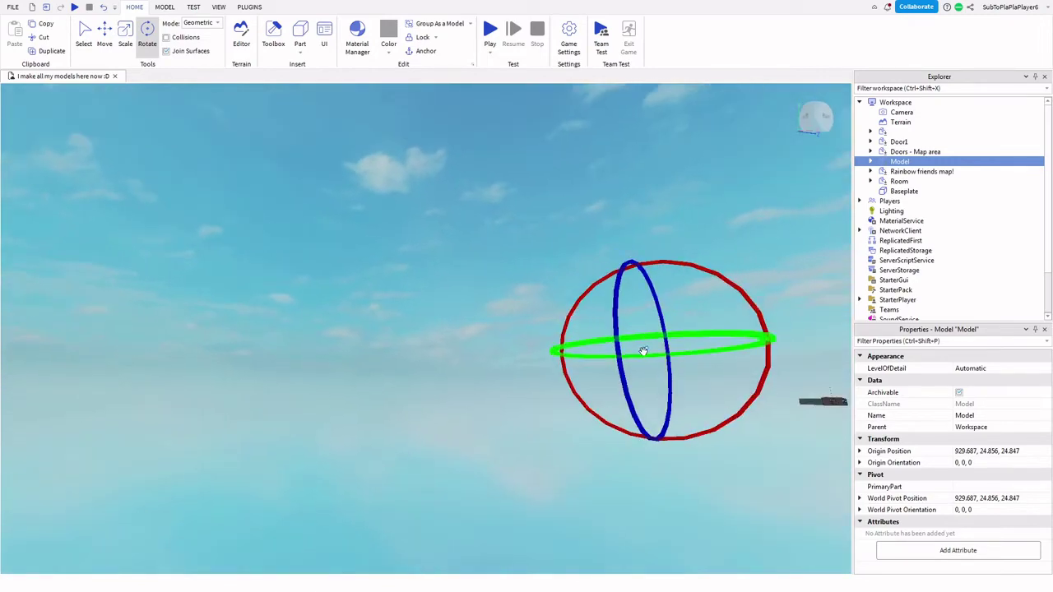
{"action": "left_click_drag", "start_coordinate": [645, 352], "coordinate": [645, 351]}
{"action": "right_click_drag", "start_coordinate": [543, 348], "coordinate": [513, 328]}
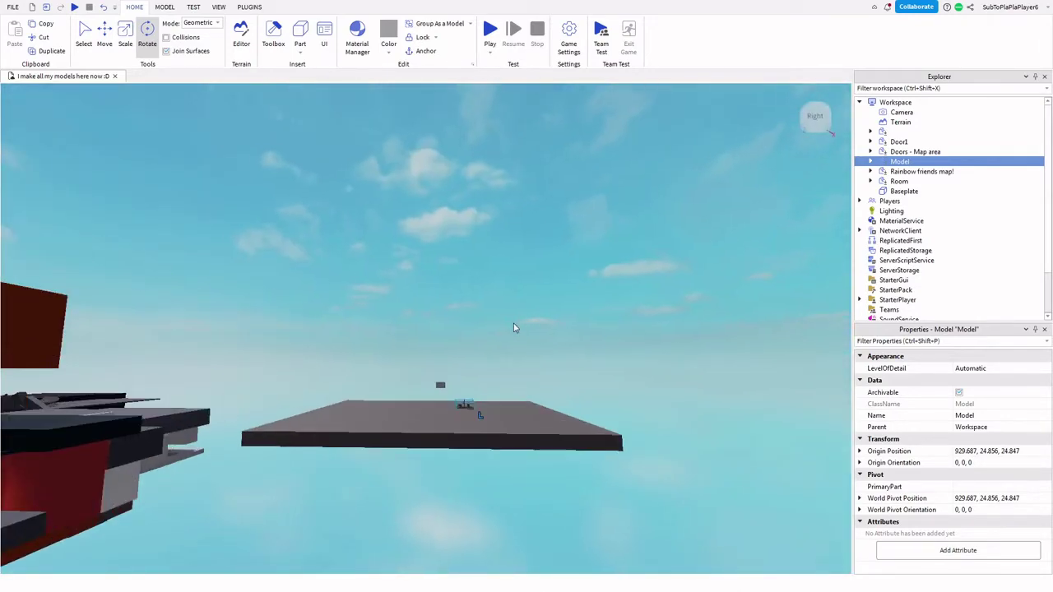
{"action": "key", "text": "f"}
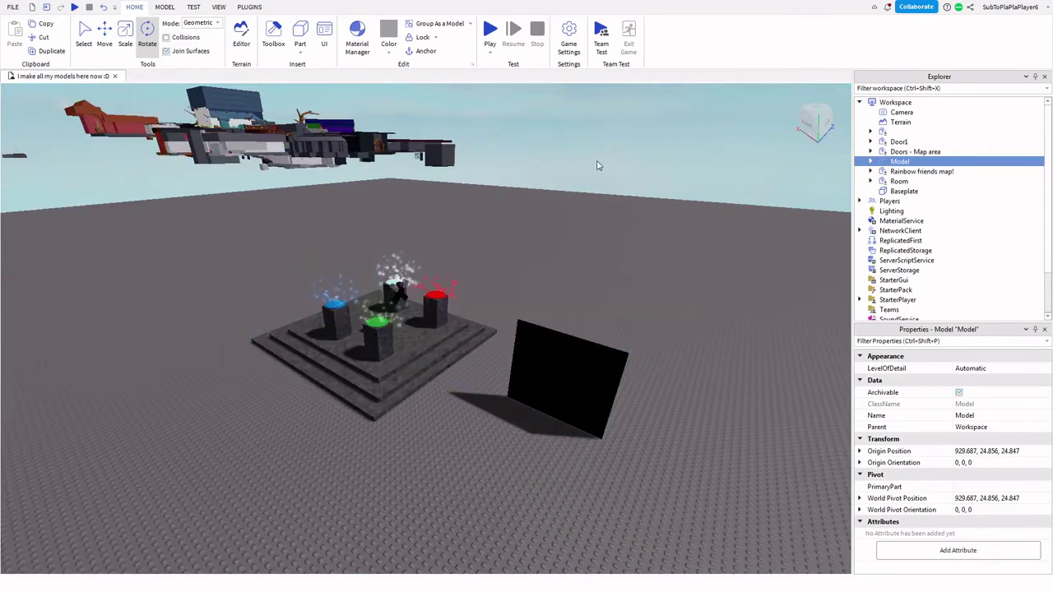
- Clear the Model selection and publish the place to Roblox once more
{"action": "left_click", "coordinate": [598, 166]}
{"action": "left_click", "coordinate": [12, 6]}
{"action": "left_click", "coordinate": [26, 98]}
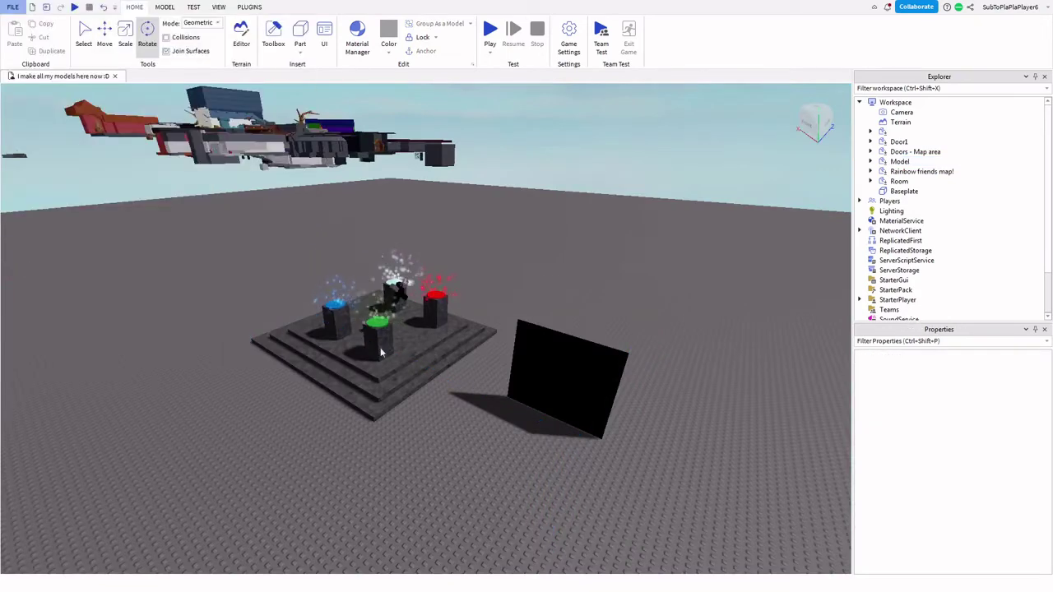
- Close the Roblox Studio window
{"action": "key", "text": "super"}
{"action": "right_click", "coordinate": [210, 585]}
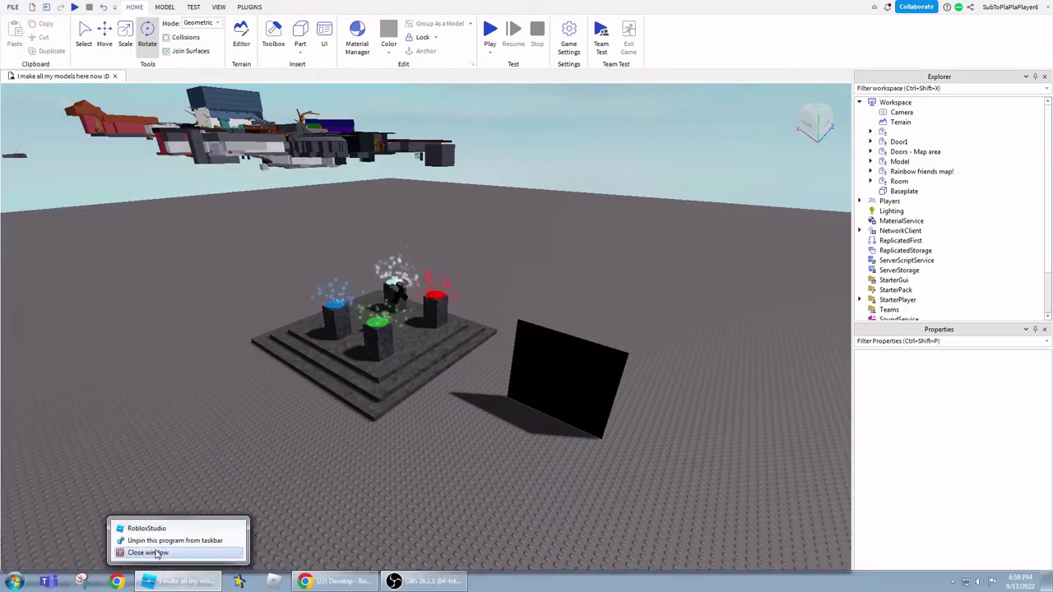
{"action": "left_click", "coordinate": [156, 553]}
- Switch to Chrome and check the Models listed under Creations on the Roblox profile
{"action": "left_click", "coordinate": [339, 581]}
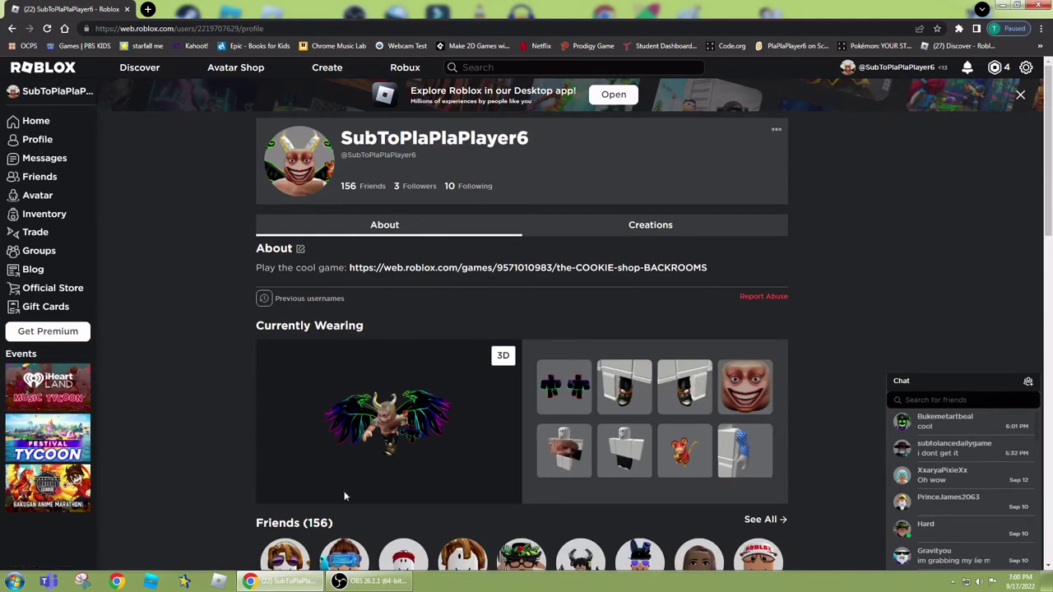
{"action": "left_click", "coordinate": [650, 224]}
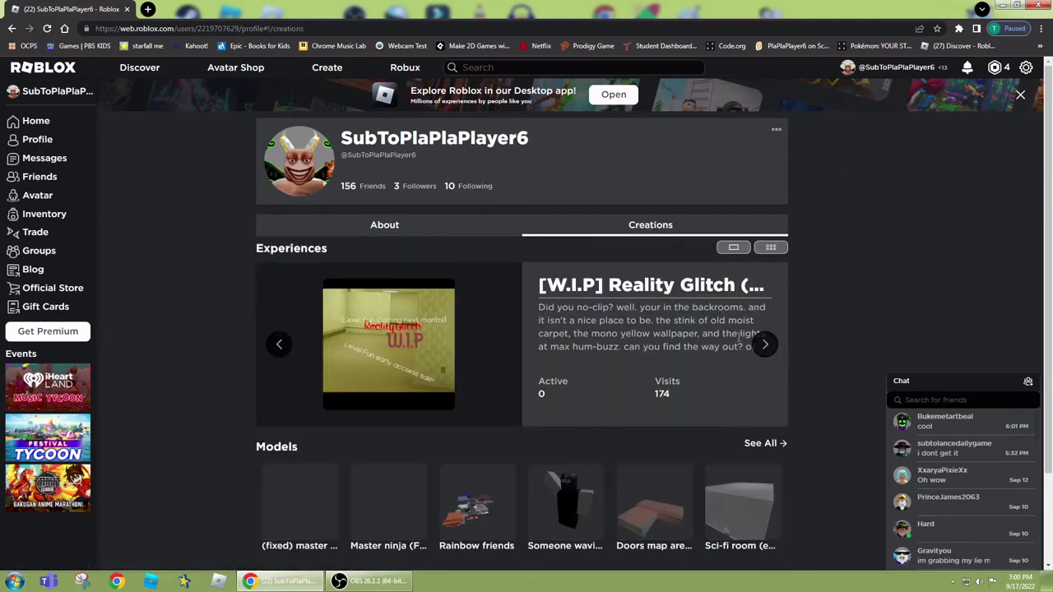
{"action": "scroll", "coordinate": [514, 504], "scroll_direction": "down", "scroll_amount": 2}
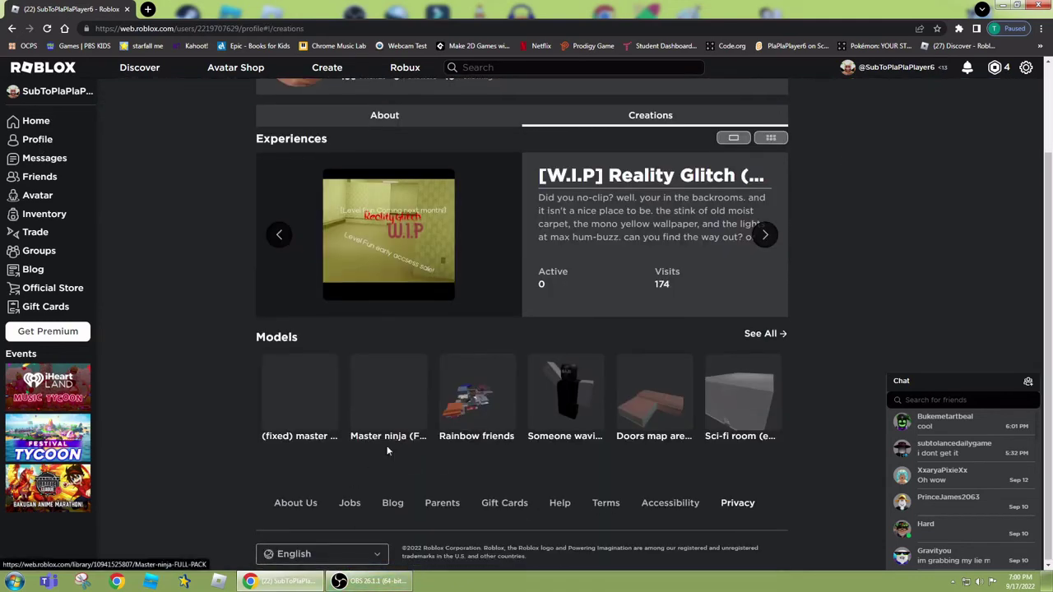